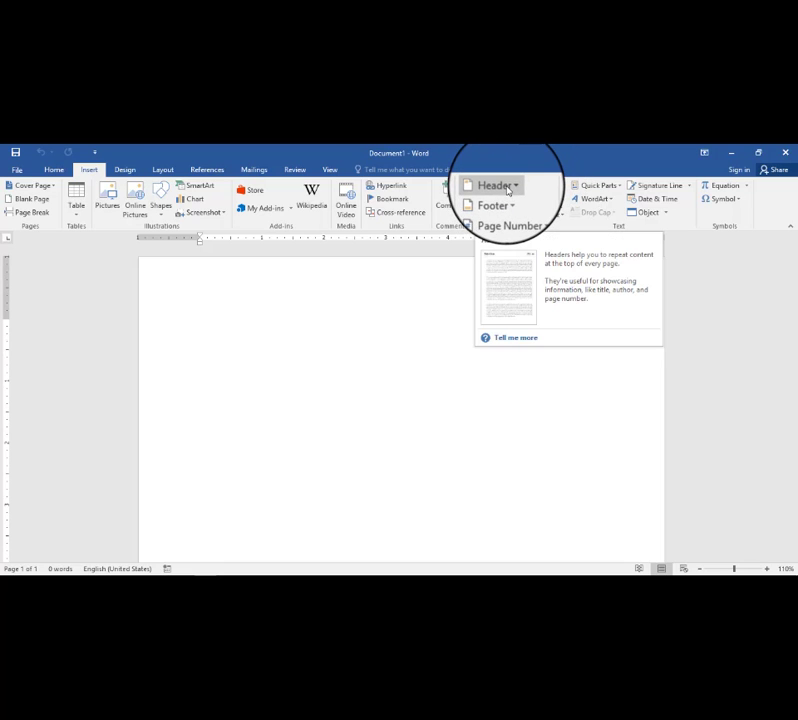
Step: Browse the built-in header designs and insert the Blank header into the document
left_click(502, 186)
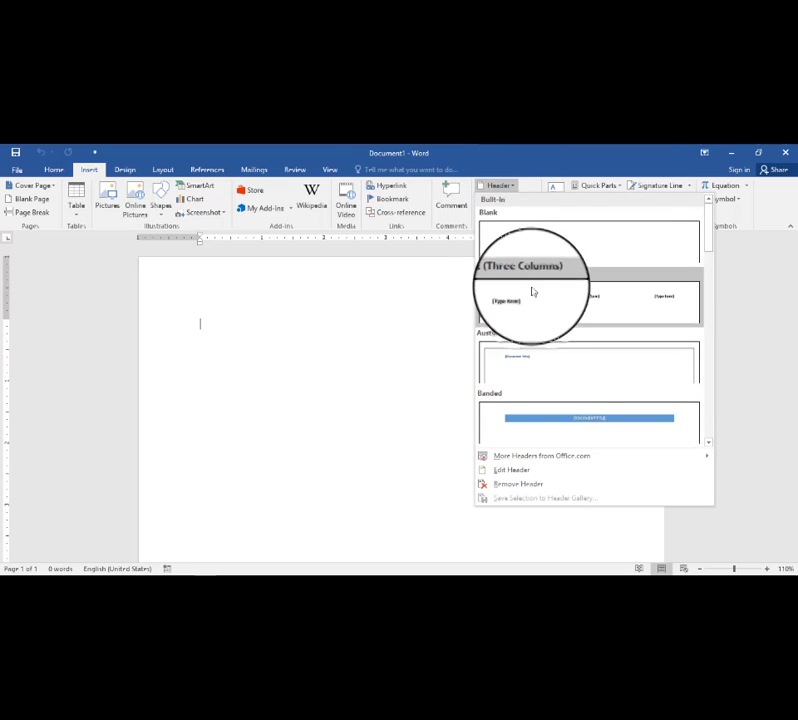
scroll(567, 417, "down", 3)
scroll(566, 390, "down", 3)
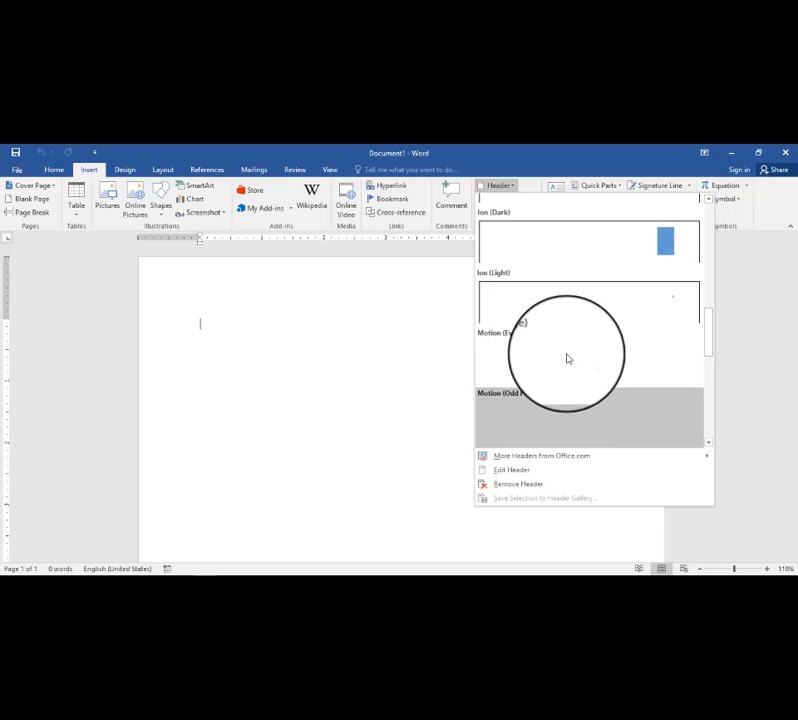
scroll(570, 320, "up", 3)
scroll(573, 378, "down", 2)
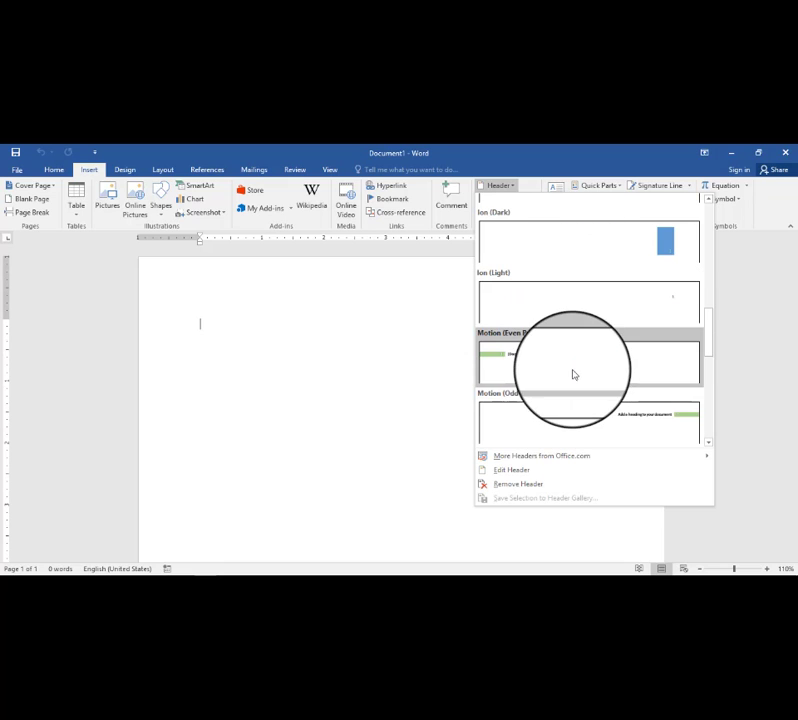
scroll(570, 362, "up", 5)
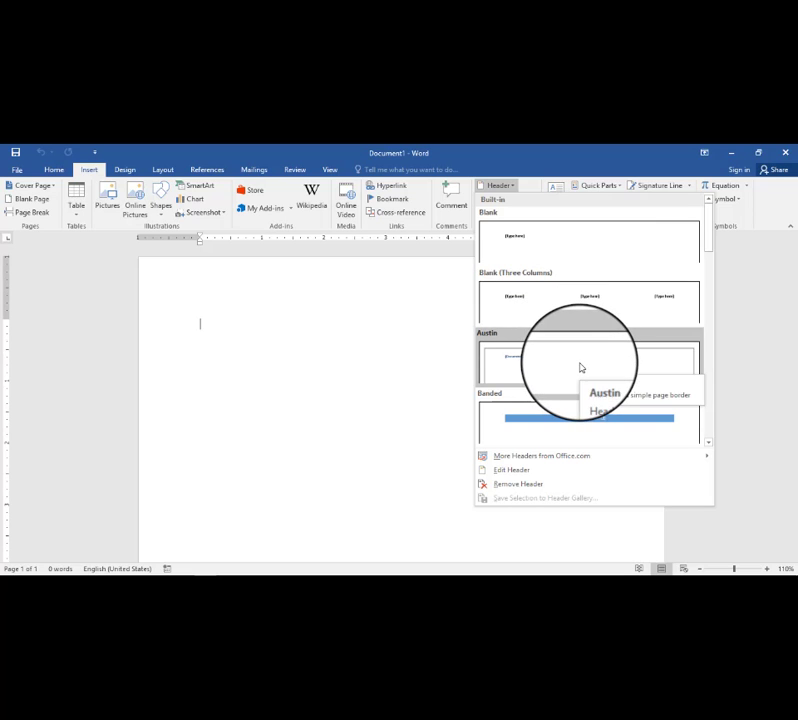
left_click(568, 251)
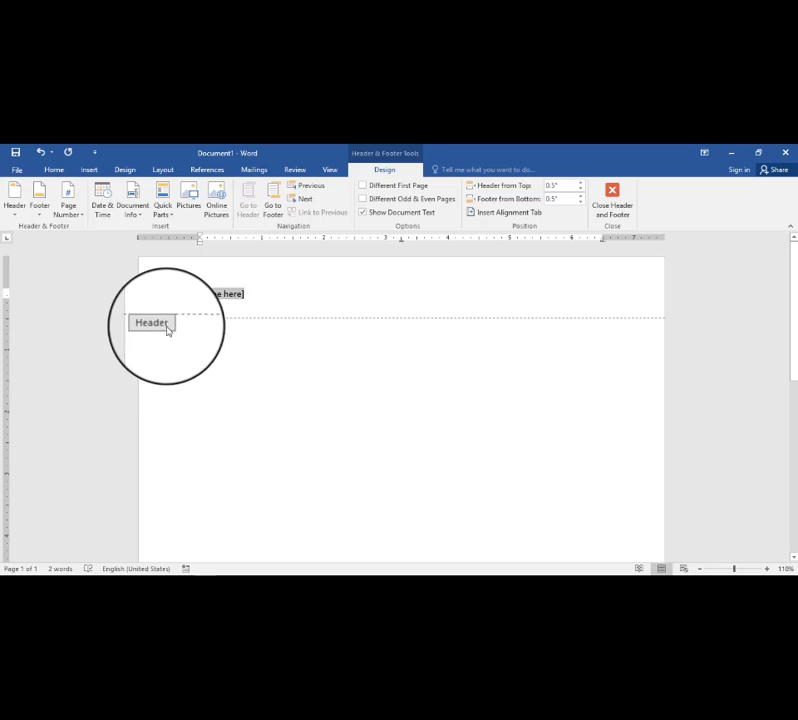
Step: Examine the page's header and footer areas and look through the built-in header designs
scroll(275, 320, "down", 1)
scroll(266, 341, "down", 1)
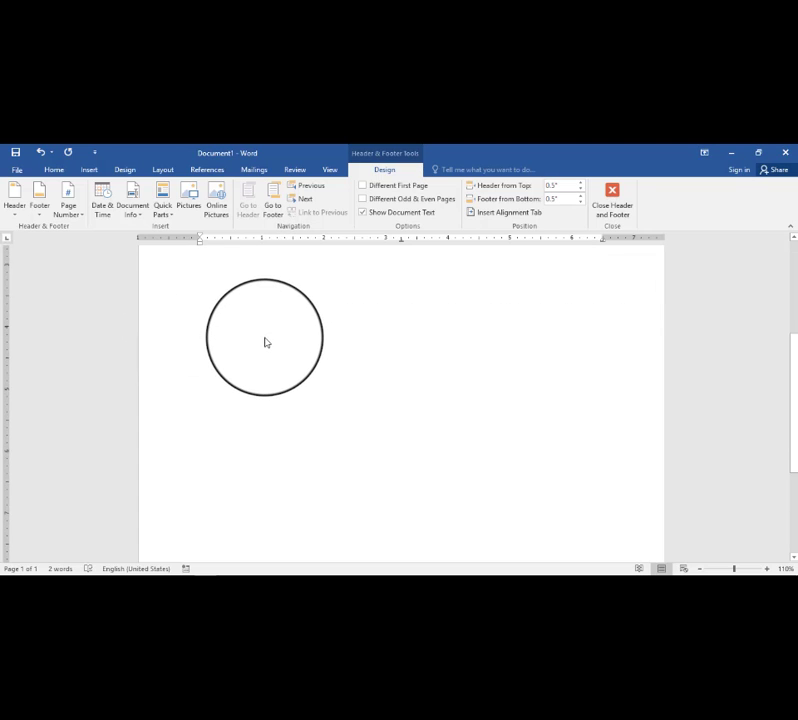
scroll(264, 343, "down", 1)
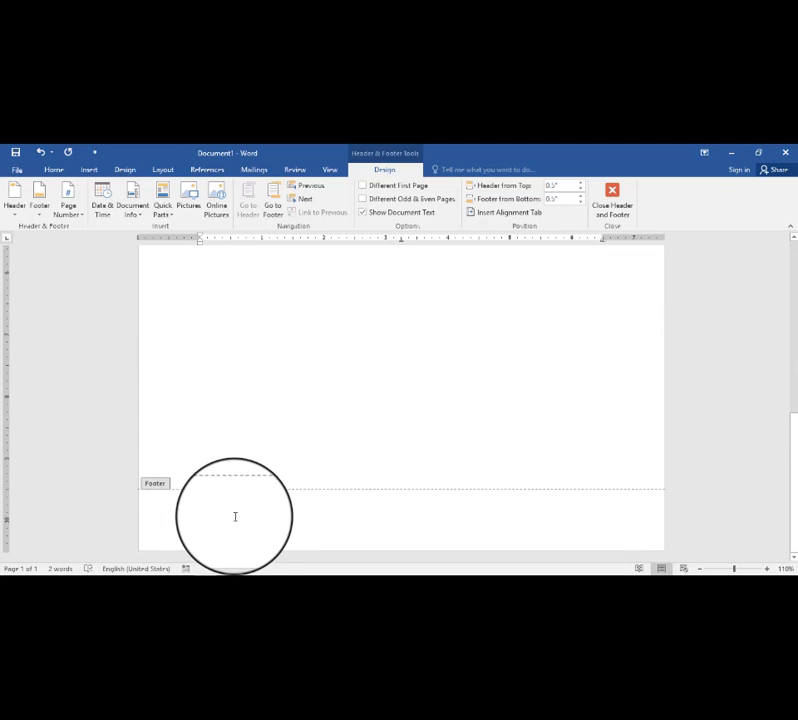
scroll(236, 488, "up", 2)
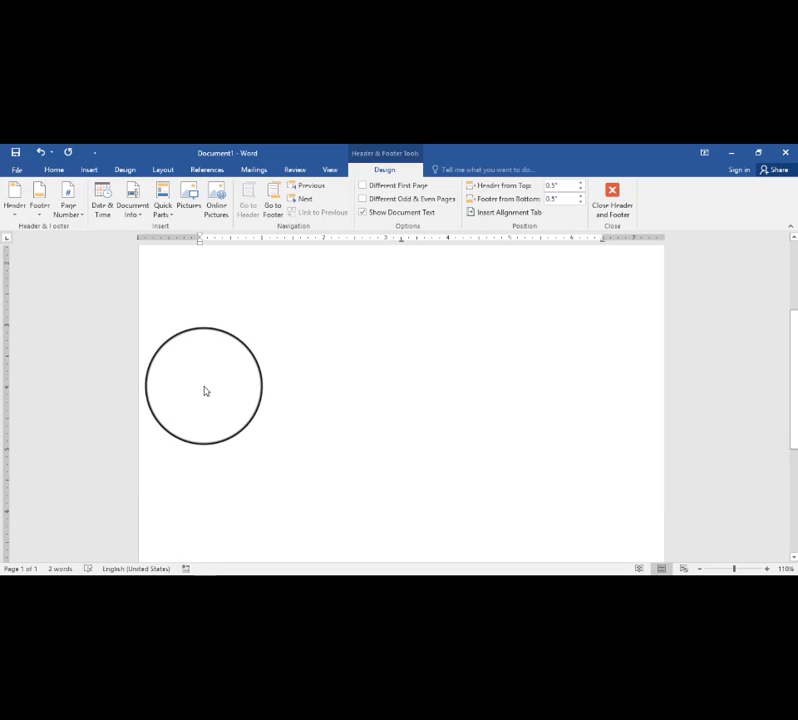
scroll(205, 391, "up", 1)
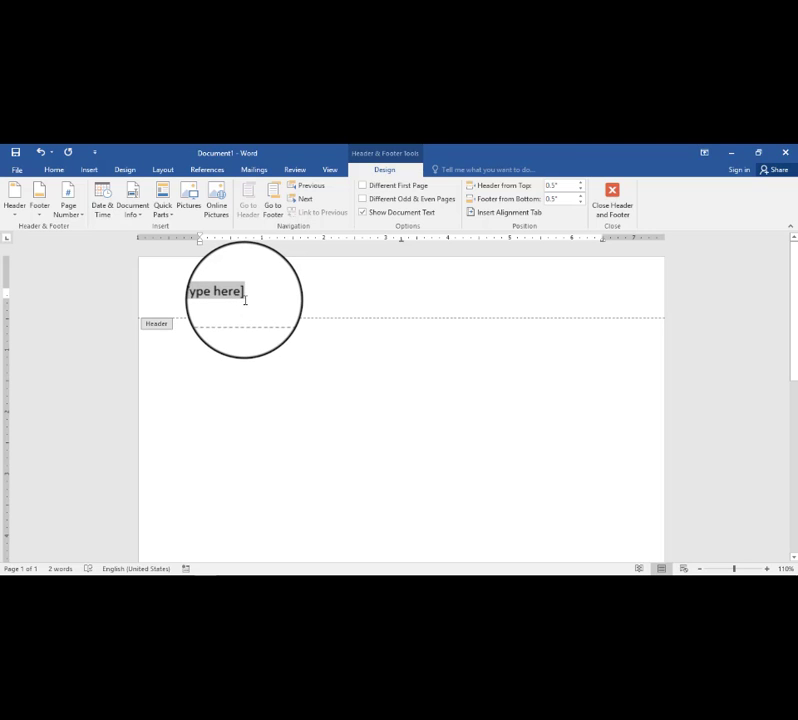
left_click(15, 210)
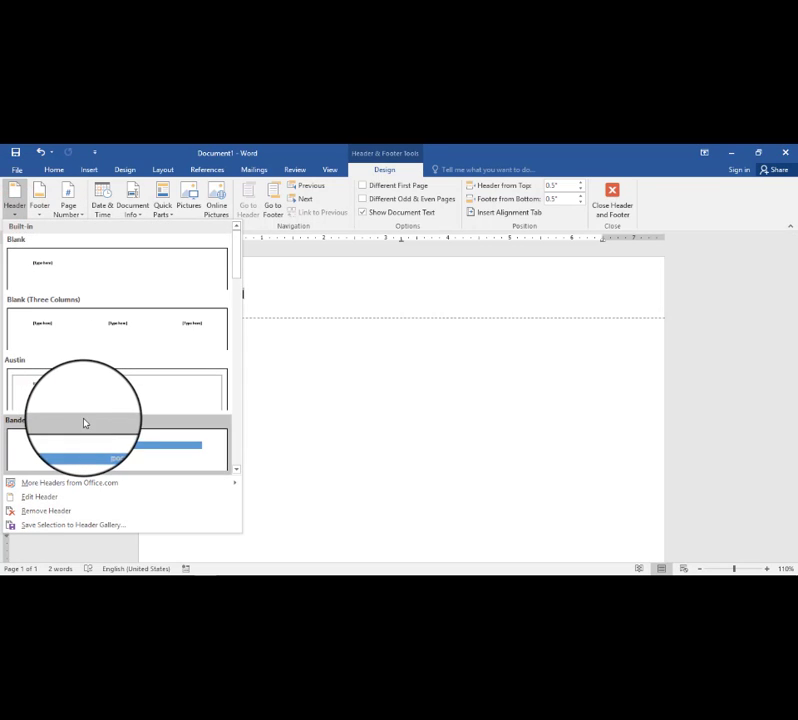
scroll(85, 424, "down", 3)
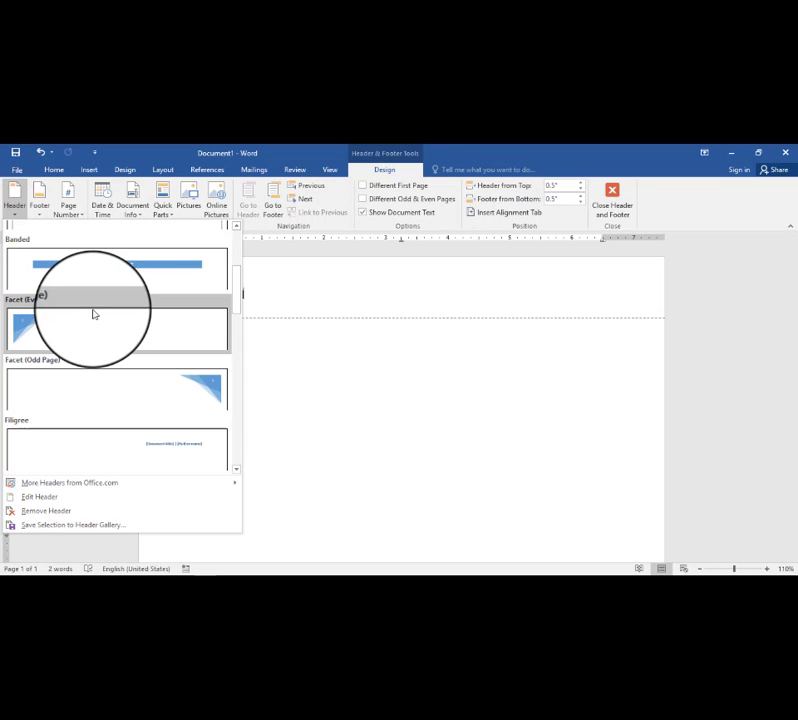
left_click(17, 212)
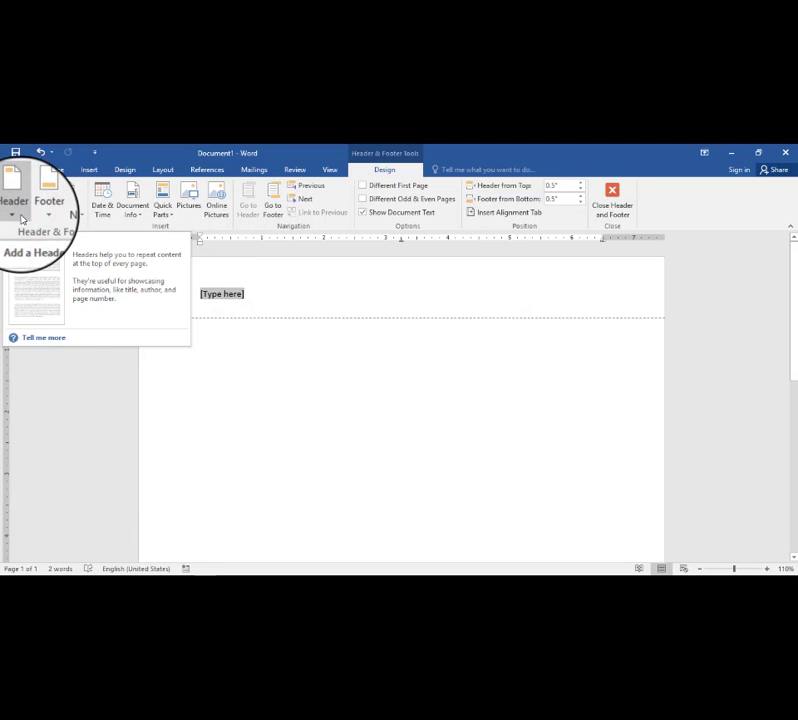
Step: Look through the built-in footer designs and the commands for editing, removing and saving footers and headers
left_click(40, 216)
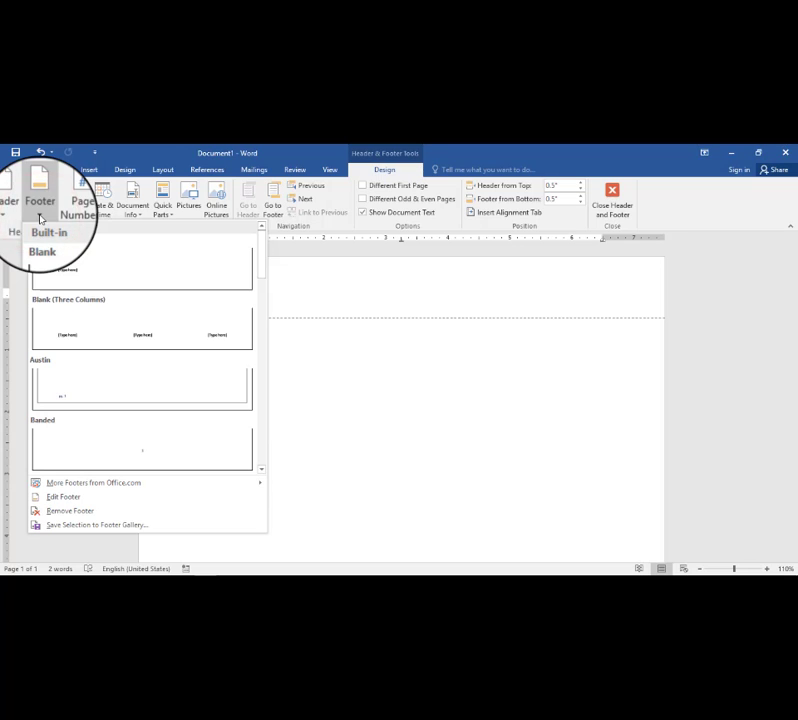
scroll(96, 363, "down", 5)
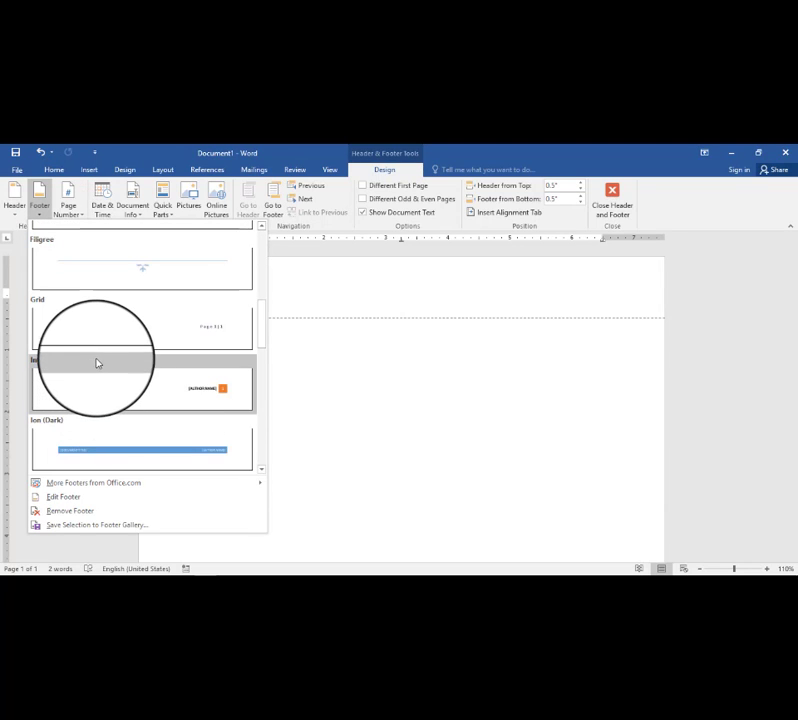
scroll(96, 363, "up", 5)
left_click(40, 213)
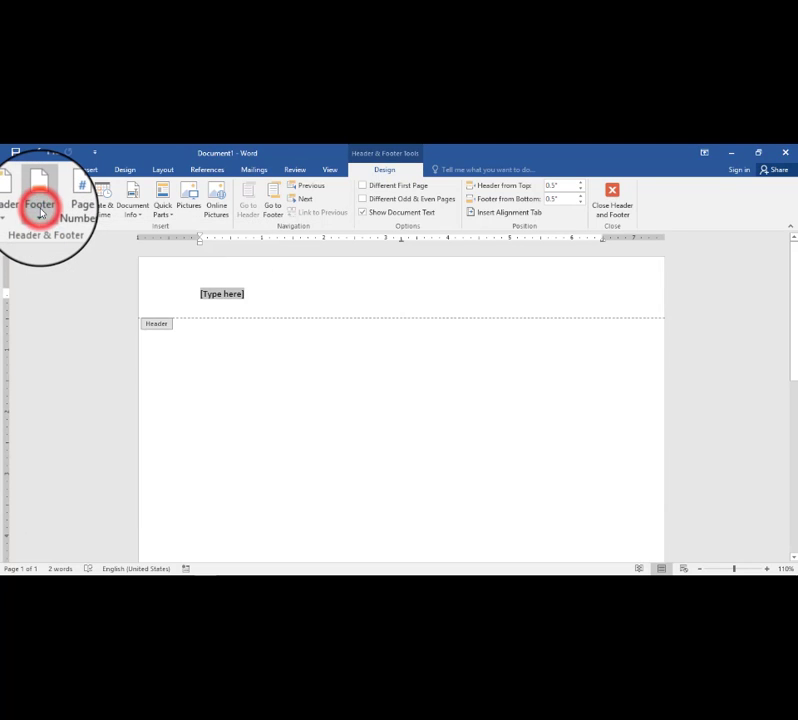
left_click(40, 213)
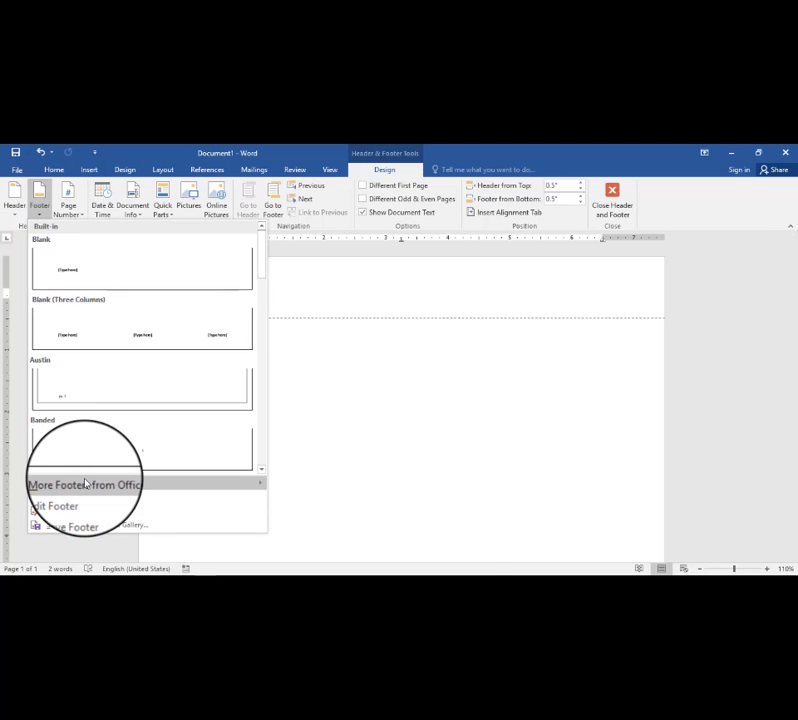
mouse_move(86, 484)
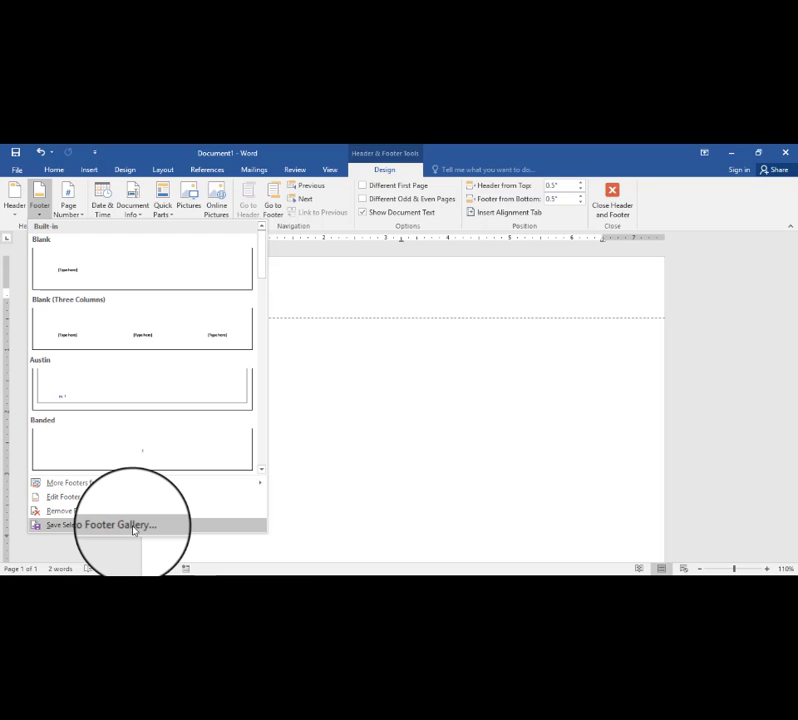
left_click(12, 205)
left_click(12, 205)
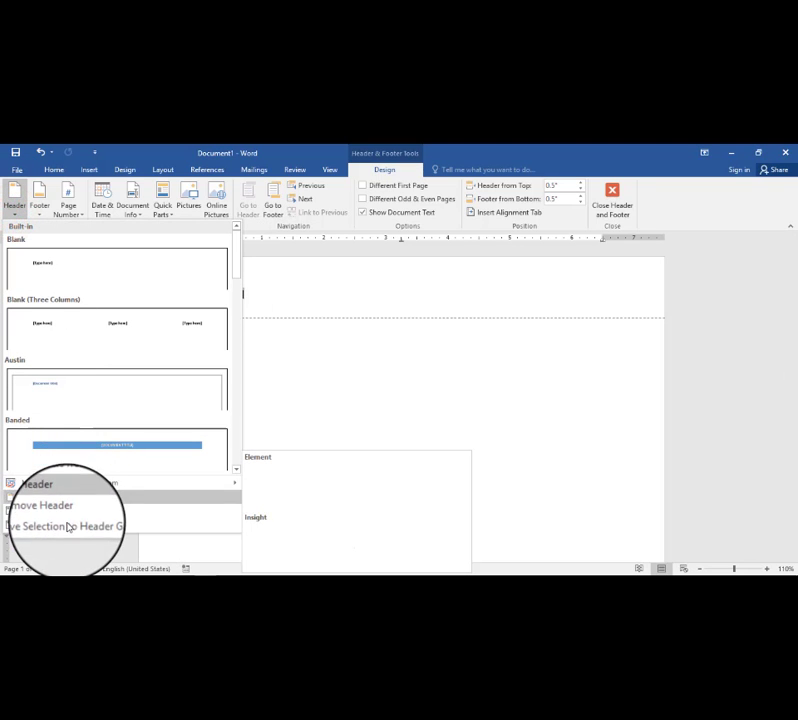
Step: Review the page number styles available for the top of the page
left_click(70, 215)
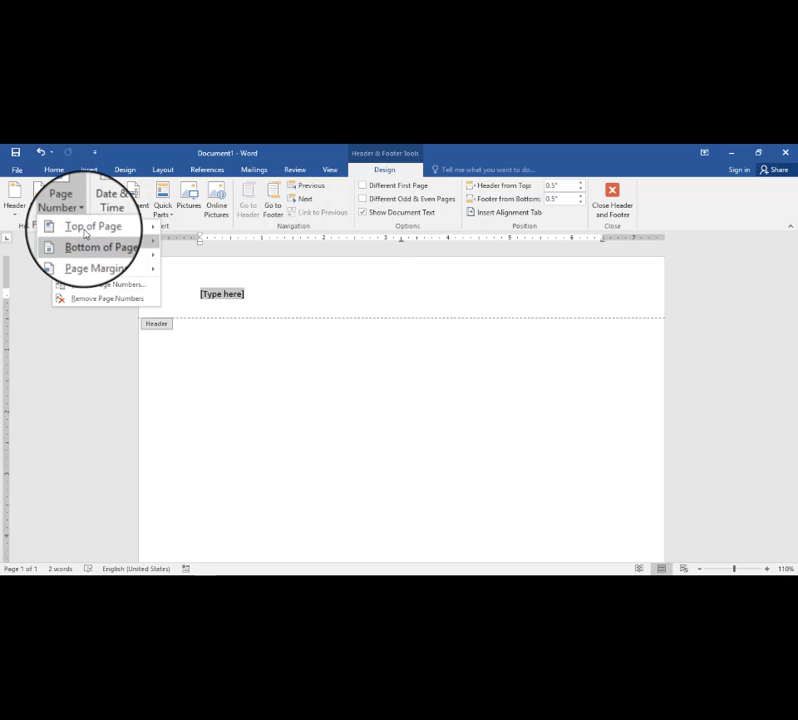
mouse_move(87, 230)
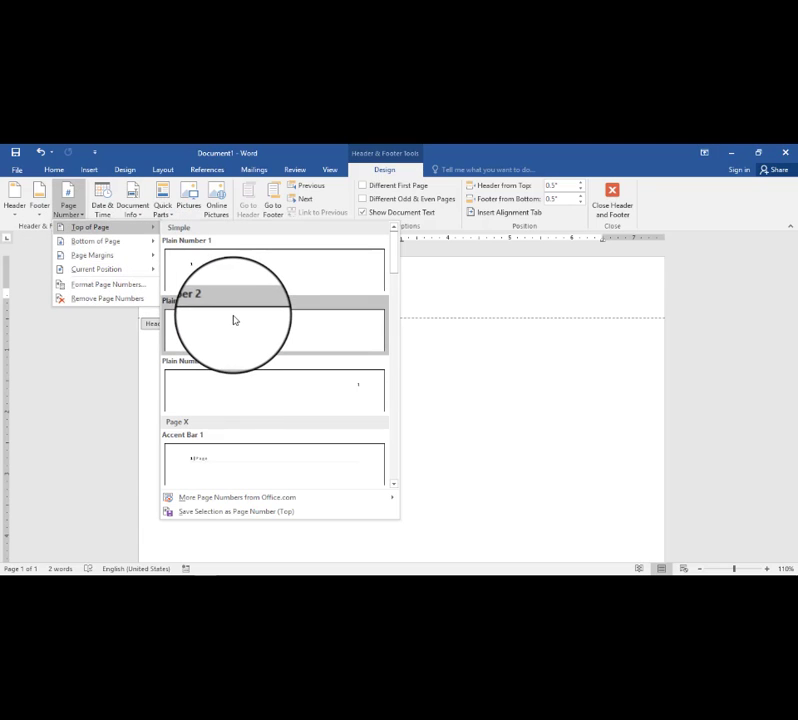
scroll(240, 456, "down", 5)
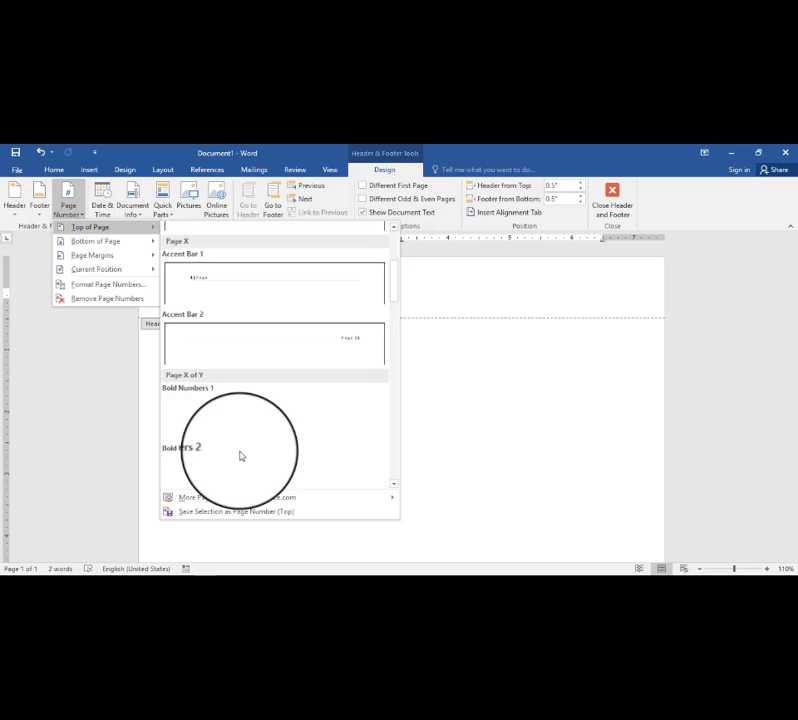
scroll(235, 324, "up", 6)
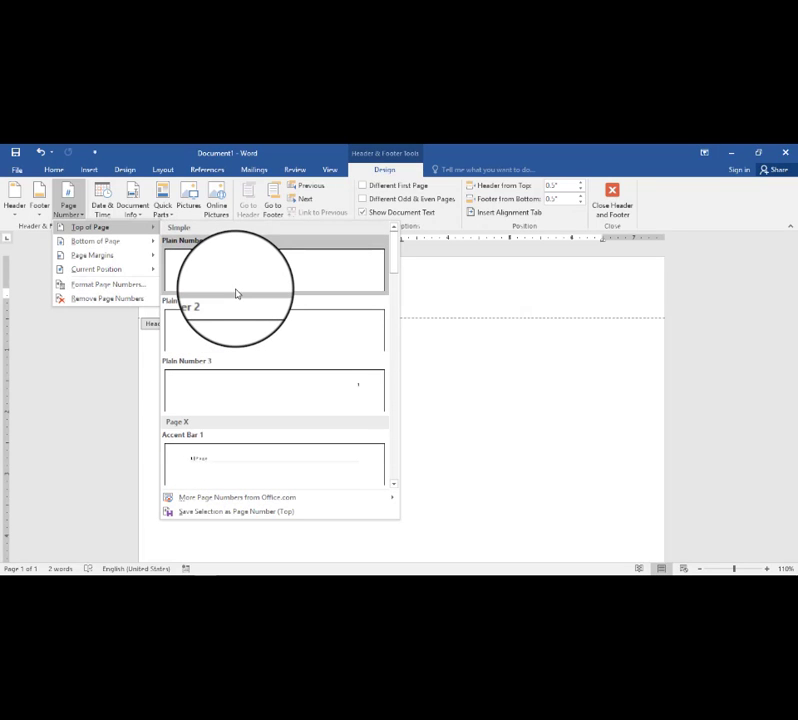
mouse_move(151, 272)
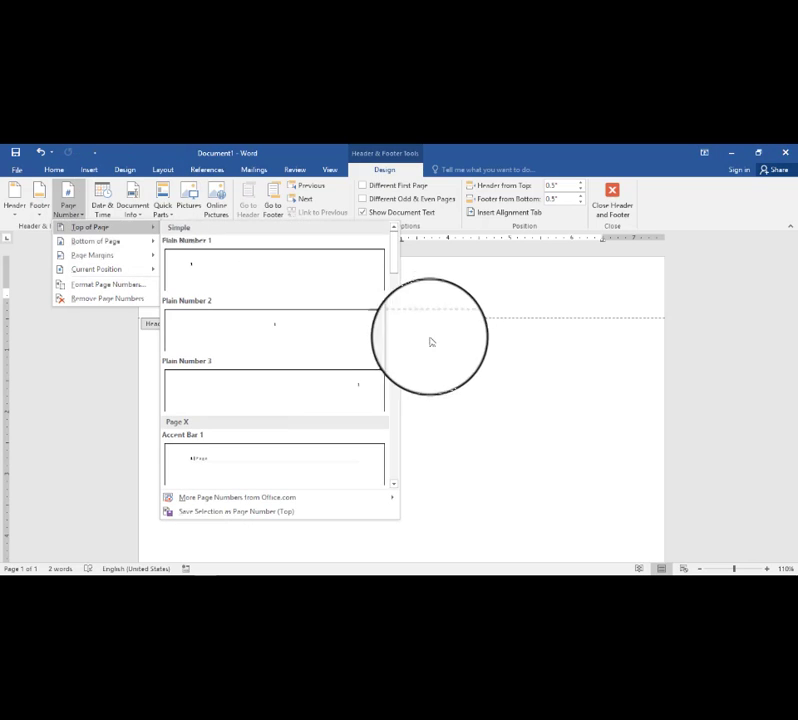
left_click(500, 361)
Step: Replace the header's placeholder text with the date in the 12/18/2019 format
left_click(236, 297)
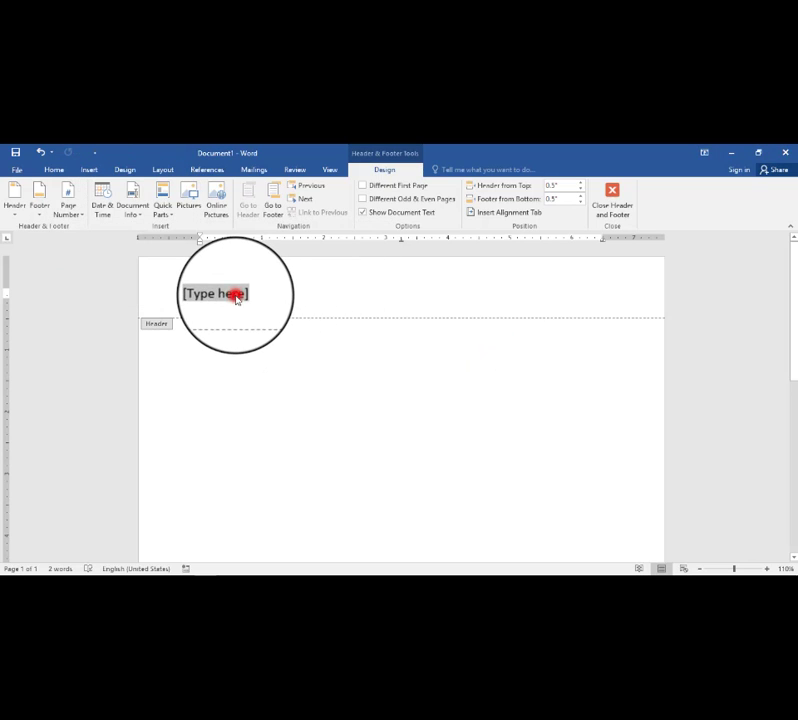
left_click(103, 205)
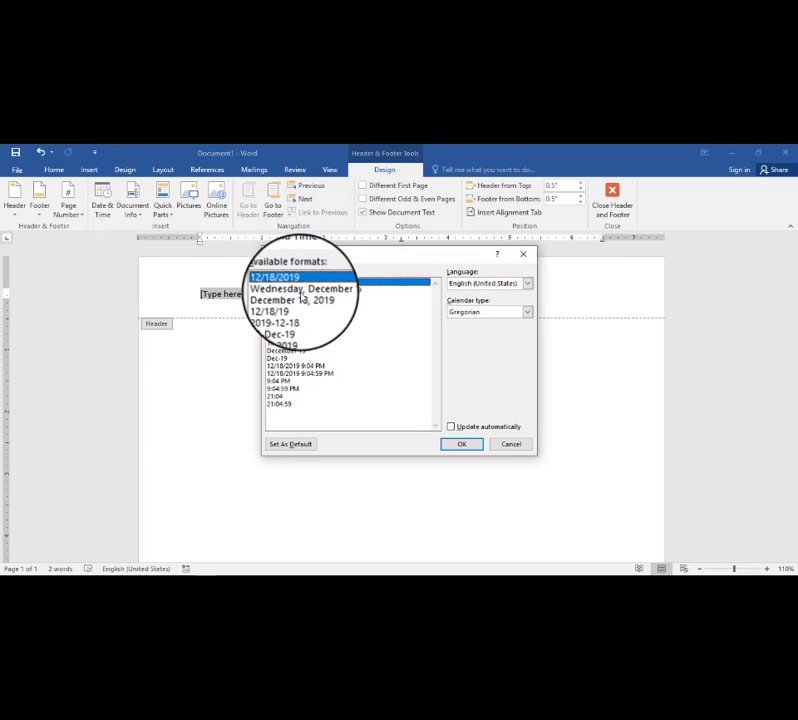
left_click(300, 289)
left_click(302, 297)
left_click(301, 283)
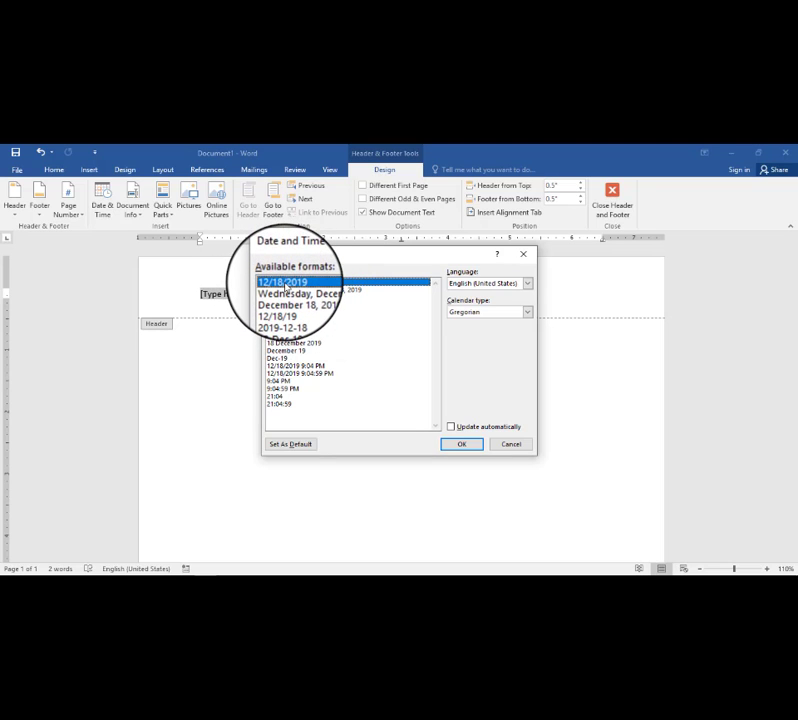
left_click(455, 443)
left_click(266, 344)
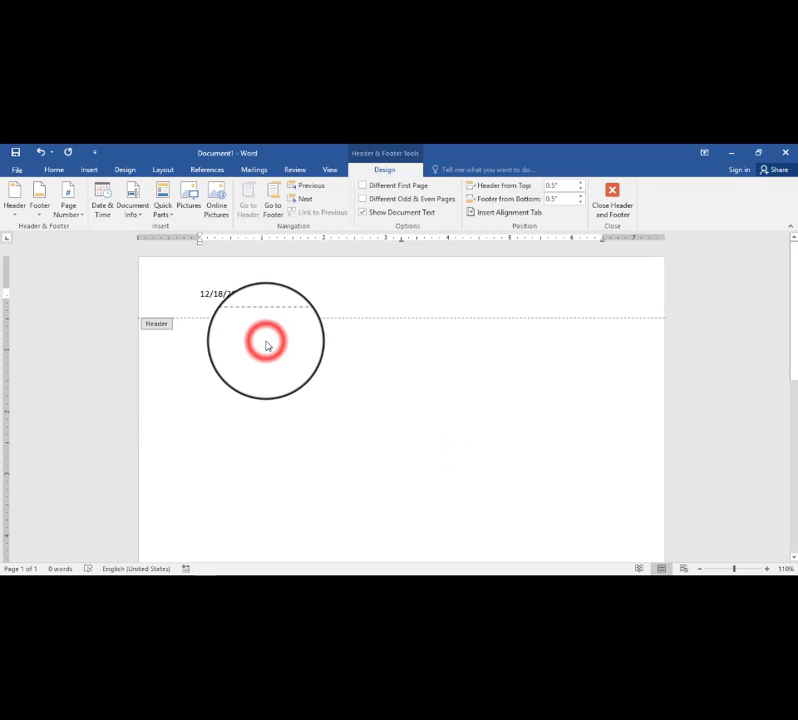
Step: Inspect the page from the dated header down to the footer area
scroll(266, 344, "down", 2)
scroll(264, 342, "up", 2)
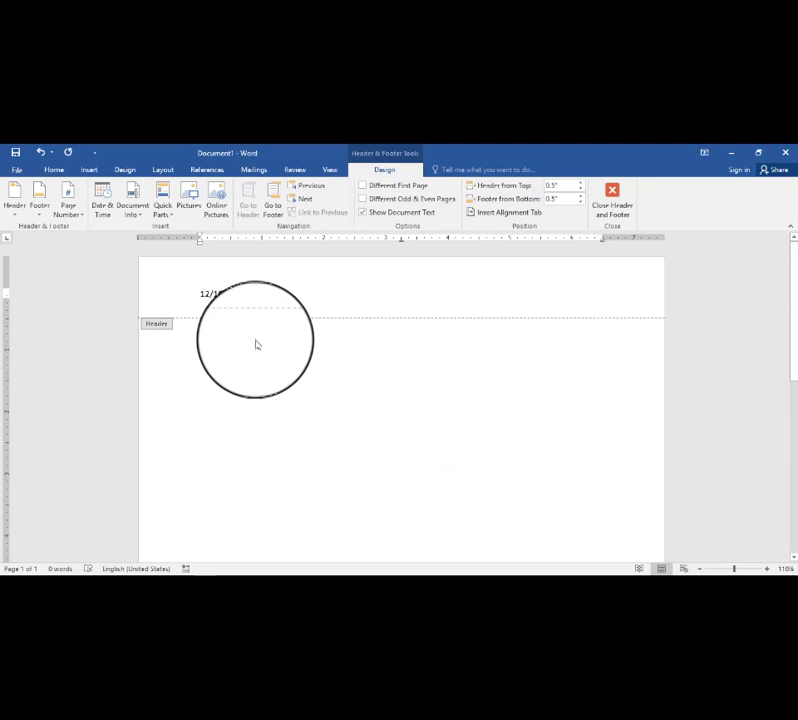
scroll(256, 344, "down", 2)
scroll(245, 355, "down", 2)
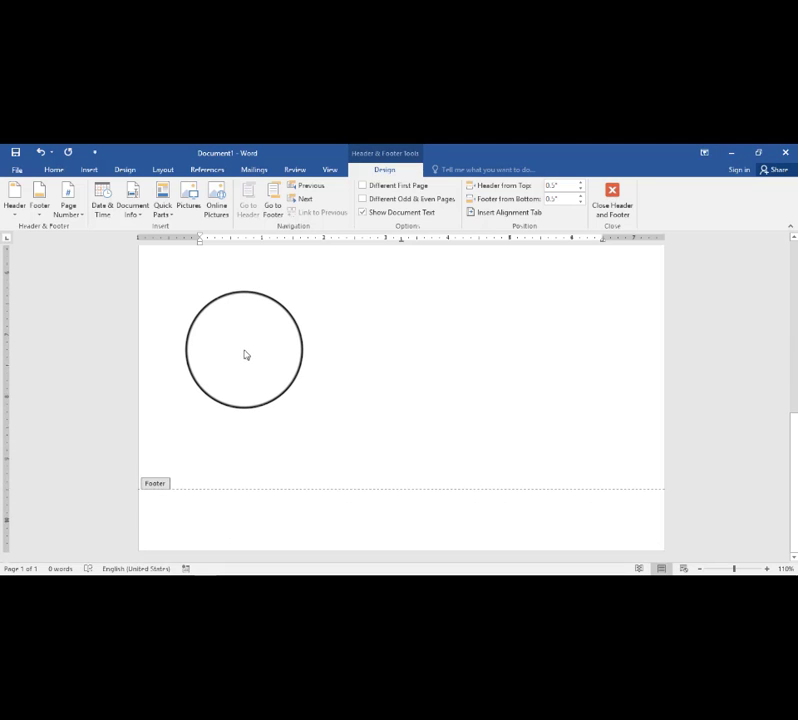
scroll(245, 355, "up", 4)
scroll(245, 355, "down", 2)
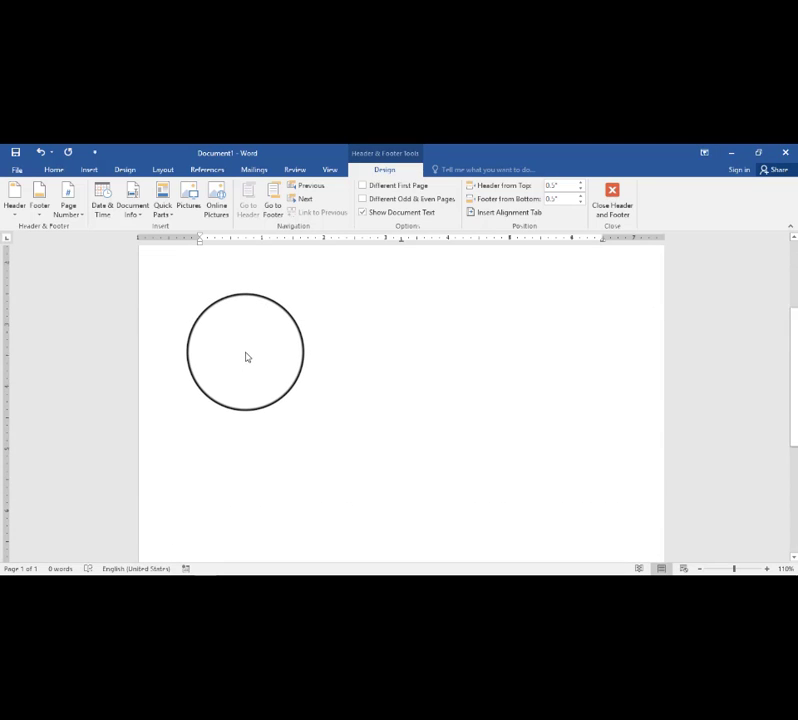
scroll(246, 357, "up", 2)
Step: Leave header editing and insert two page breaks in the document body
left_click(309, 287)
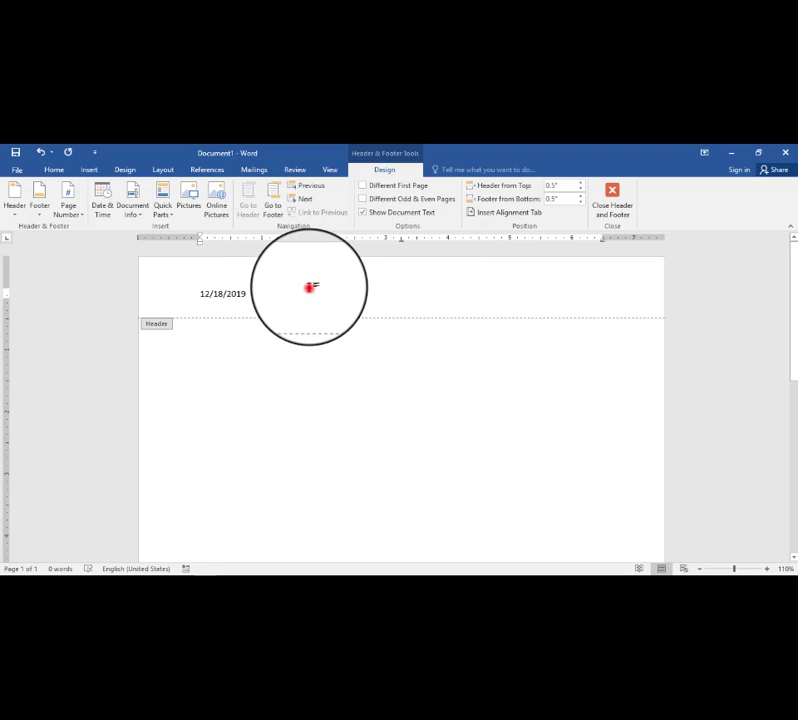
double_click(303, 379)
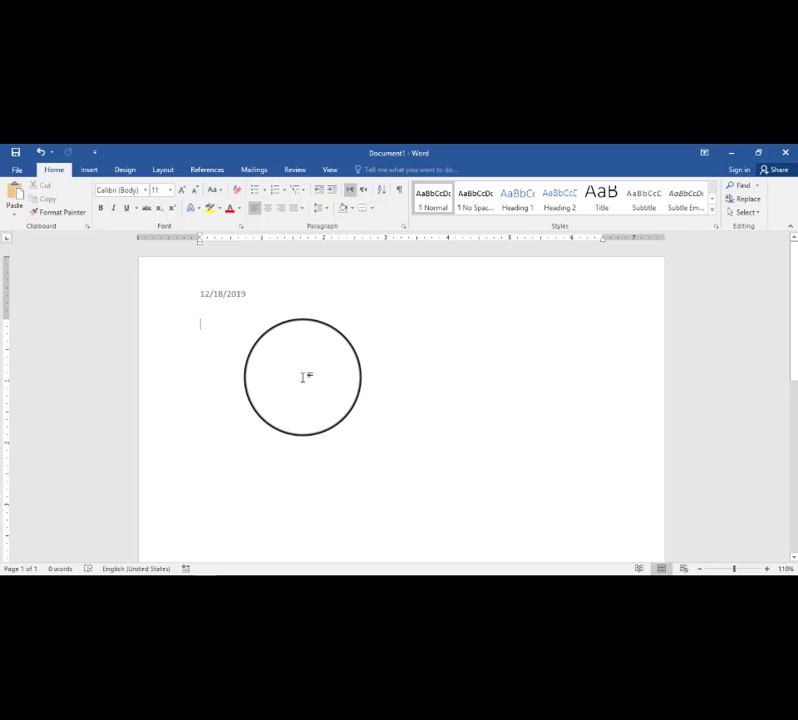
key("ctrl+Return")
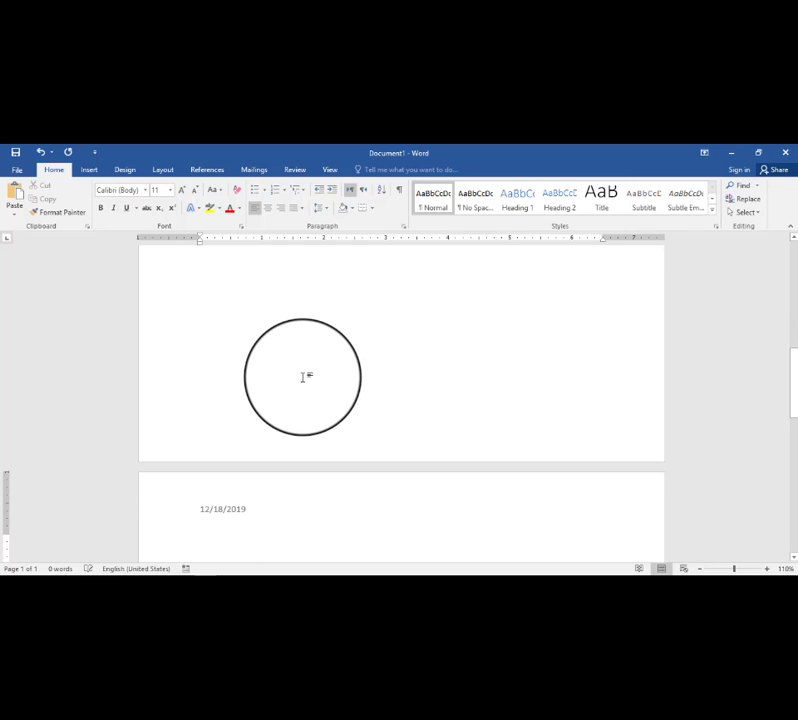
key("ctrl+Return")
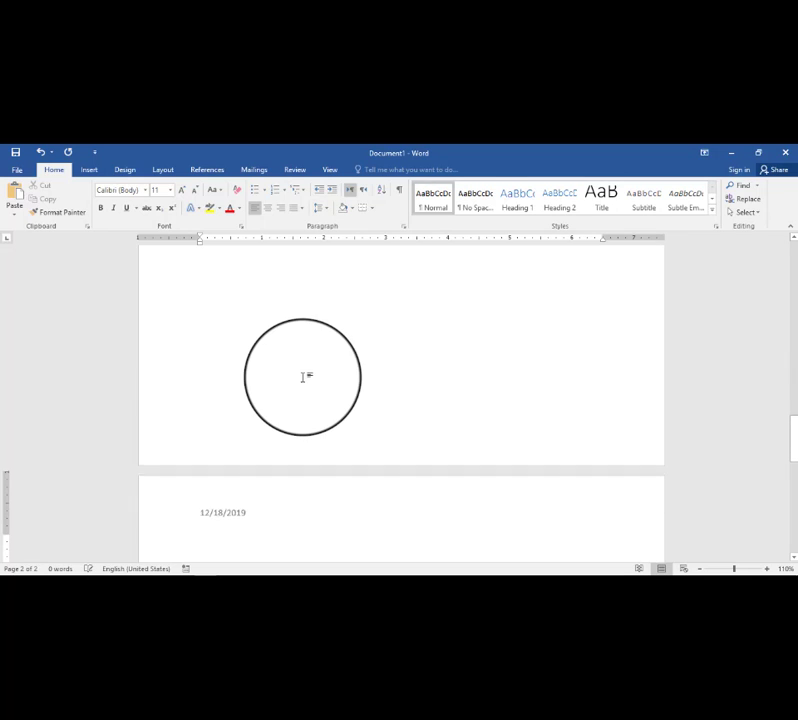
scroll(304, 377, "down", 3)
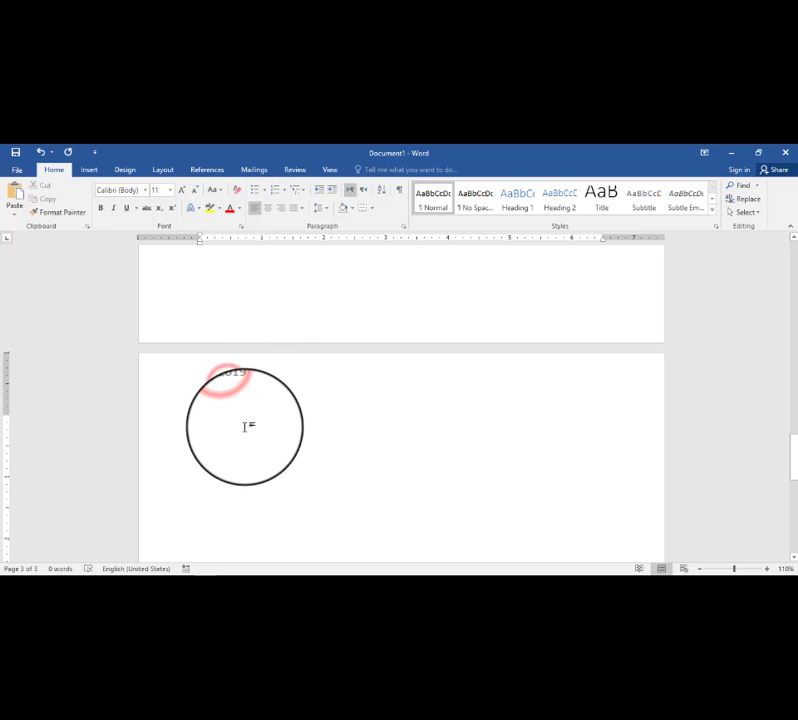
Step: Check the dated header on the document's pages, from the last page back up to the first
scroll(249, 397, "down", 4)
scroll(254, 389, "up", 15)
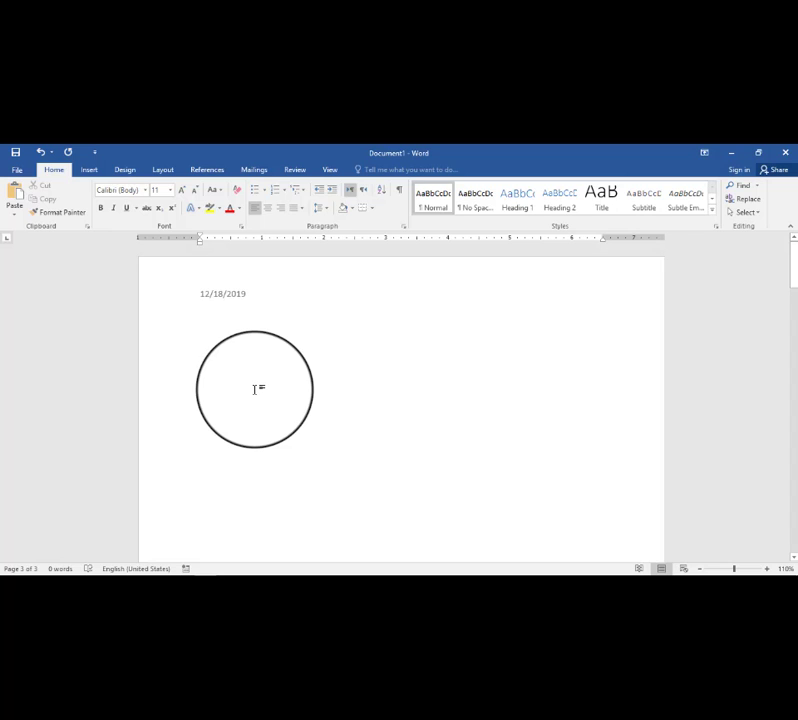
left_click(277, 301)
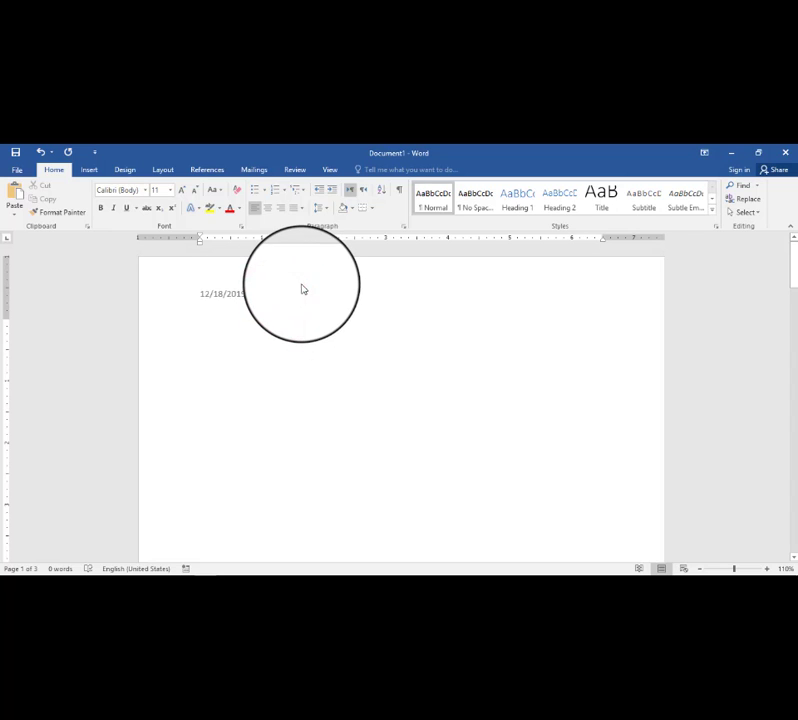
Step: Reopen the header on page 1 for editing, select its date and open the date and time formats
double_click(277, 288)
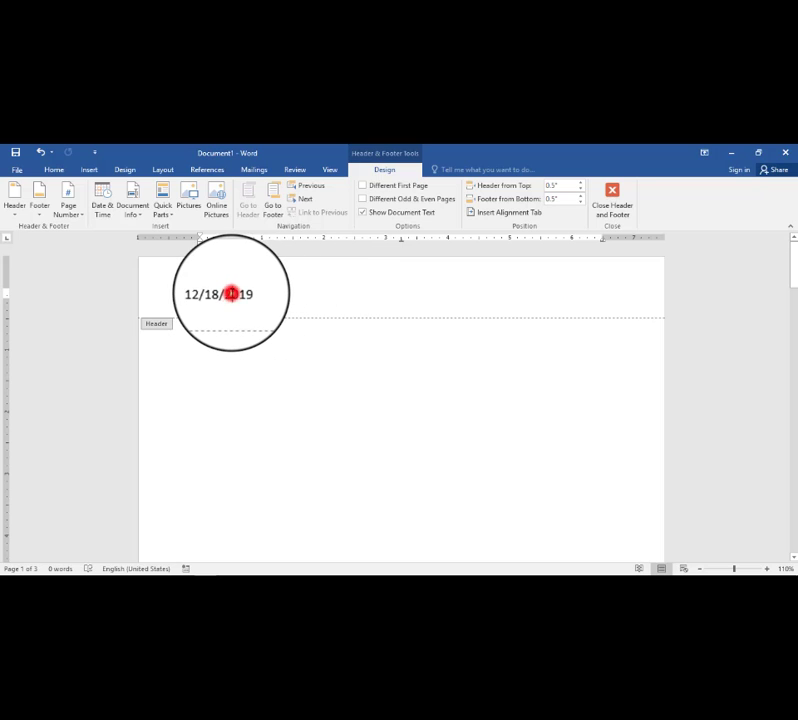
double_click(231, 293)
left_click(284, 303)
double_click(221, 295)
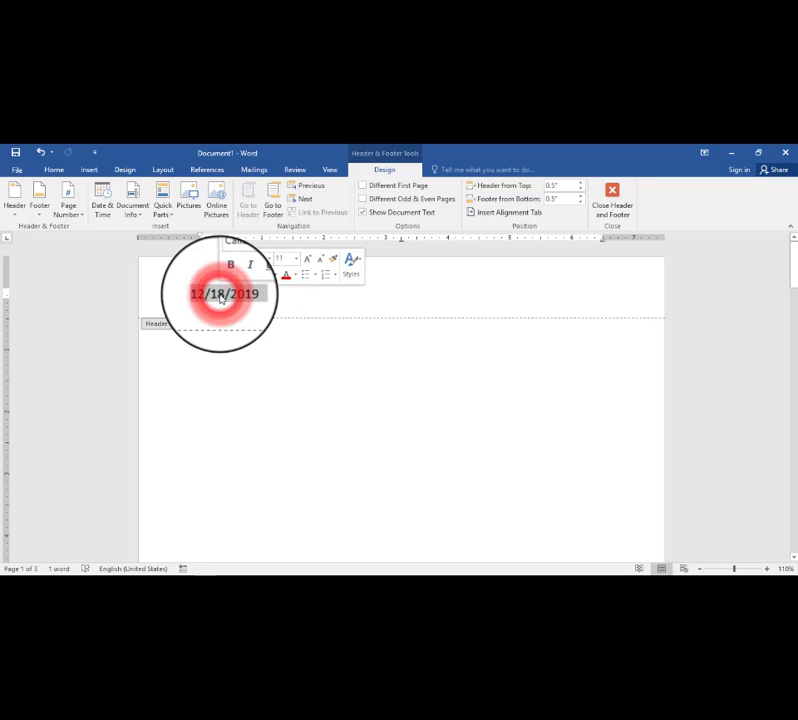
left_click(103, 210)
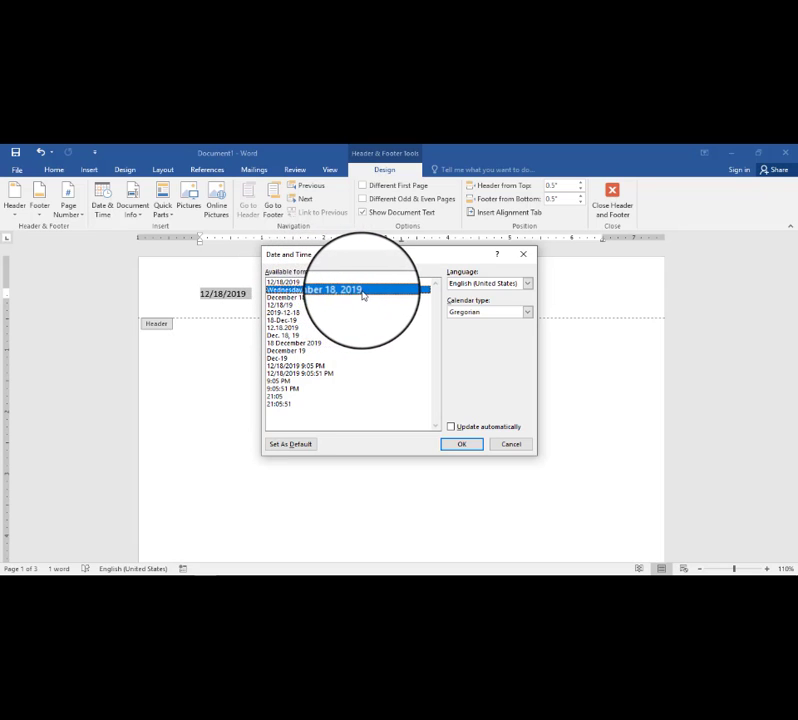
Step: Review the available English (United States) date and time formats, from short and long dates to clock times
left_click(292, 306)
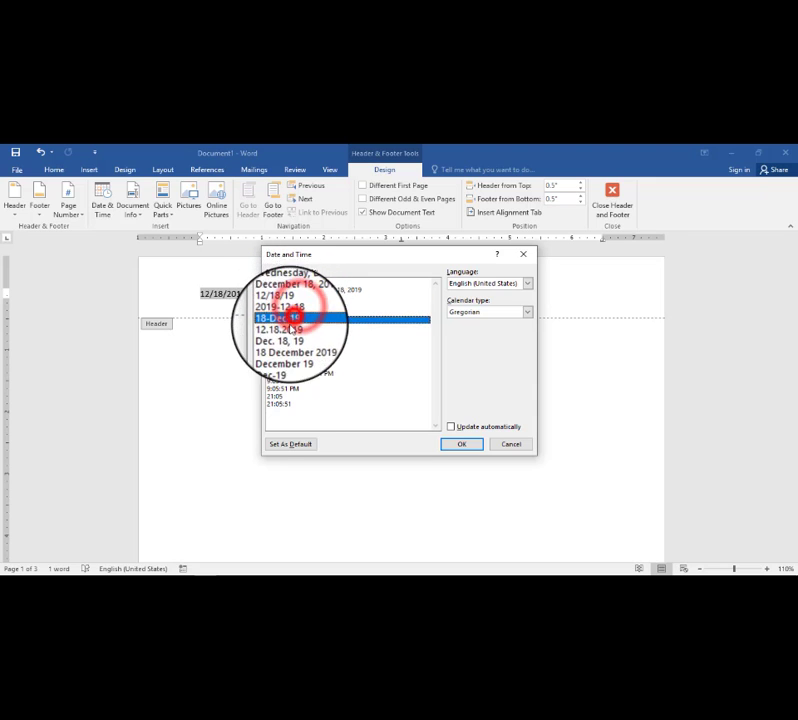
left_click(288, 343)
left_click(290, 350)
left_click(292, 373)
left_click(288, 388)
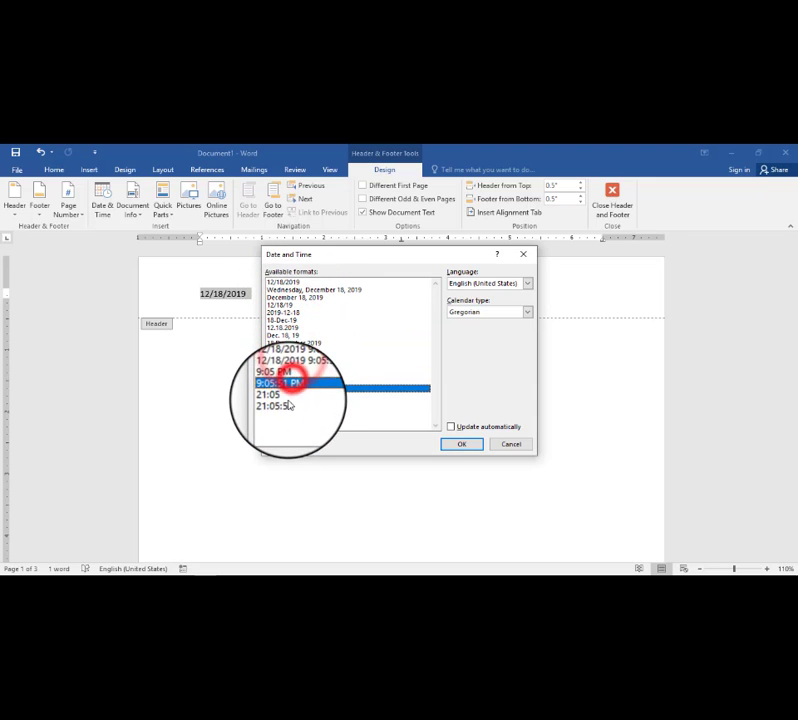
left_click(285, 405)
left_click(288, 352)
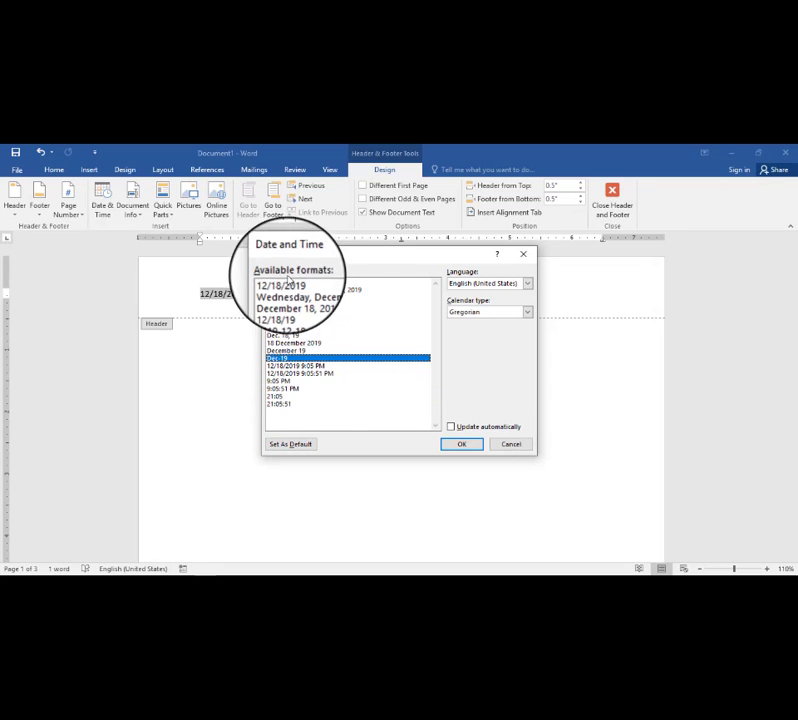
left_click(288, 380)
left_click(289, 298)
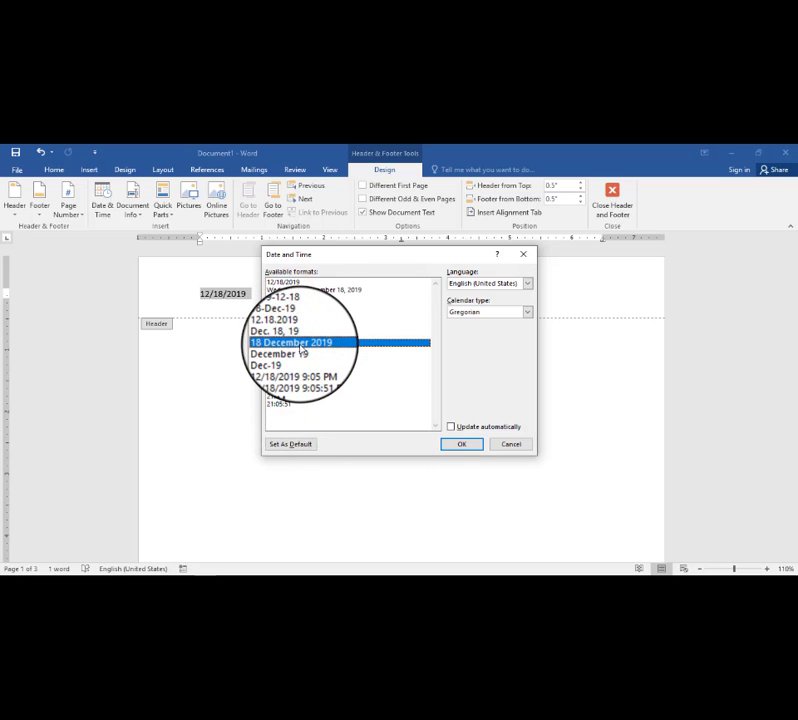
Step: View the keyboard languages installed on the system, then return to the date and time settings
left_click(528, 287)
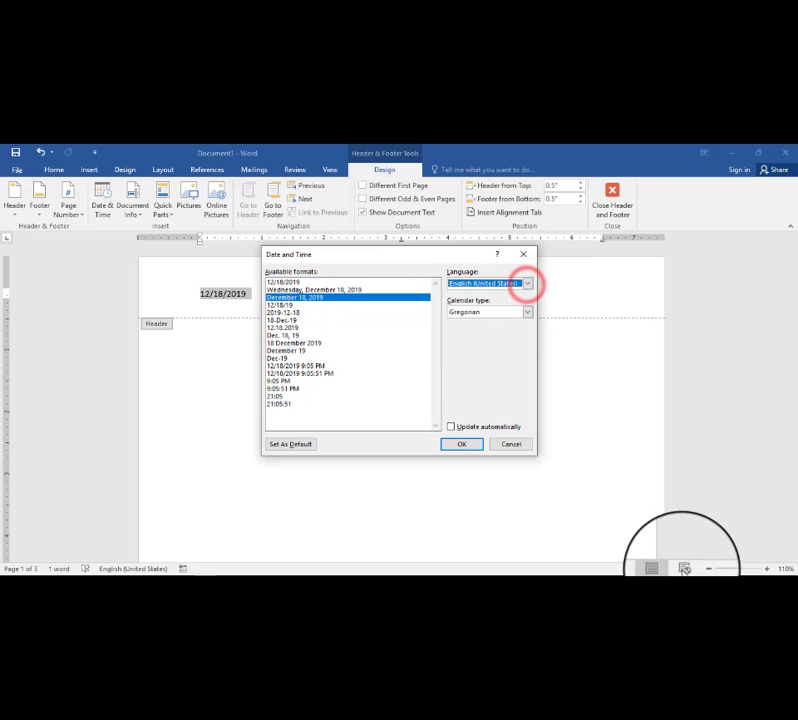
left_click(718, 586)
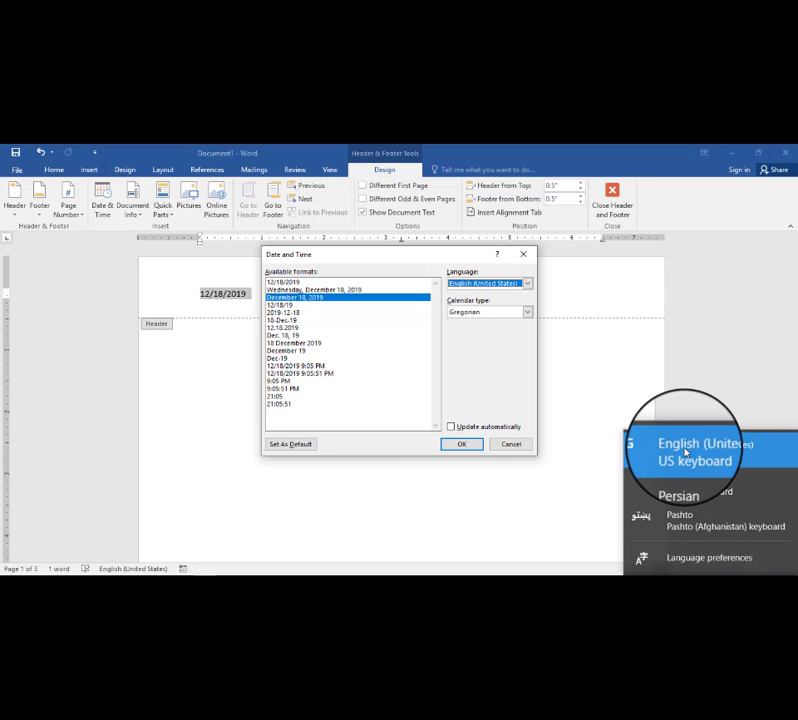
left_click(489, 370)
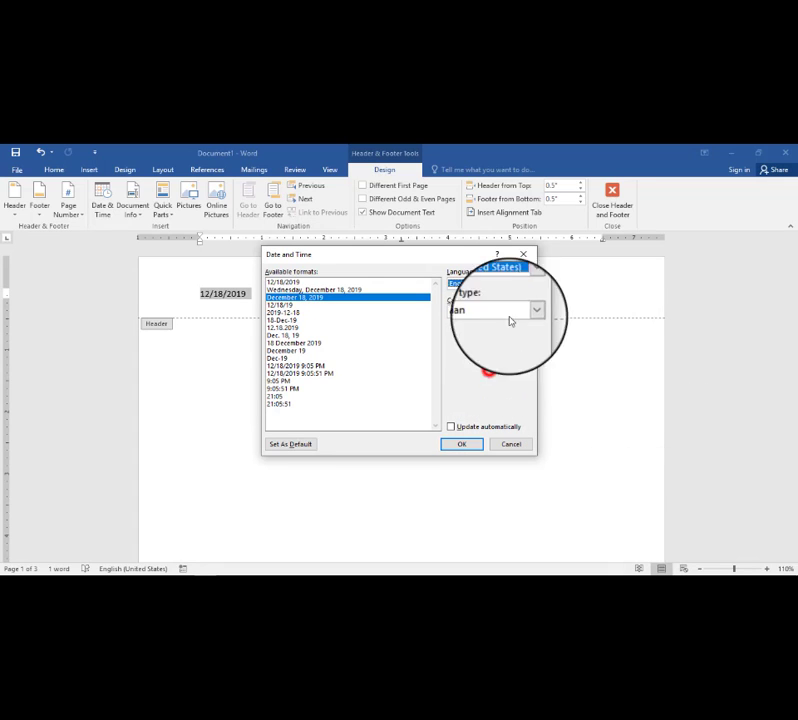
Step: Set the date language to Pashto and replace the header date with the long Pashto format that includes the weekday
left_click(528, 284)
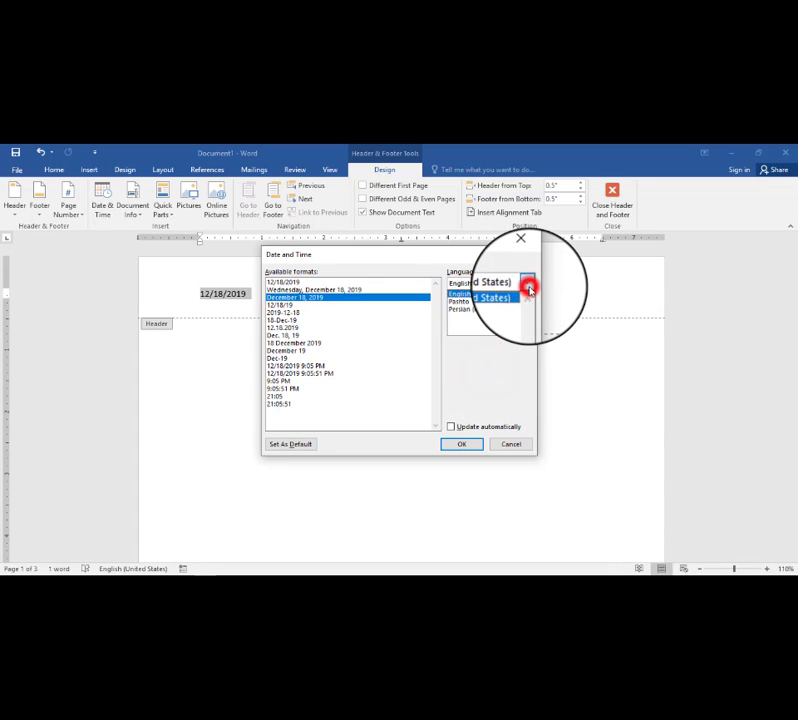
left_click(483, 304)
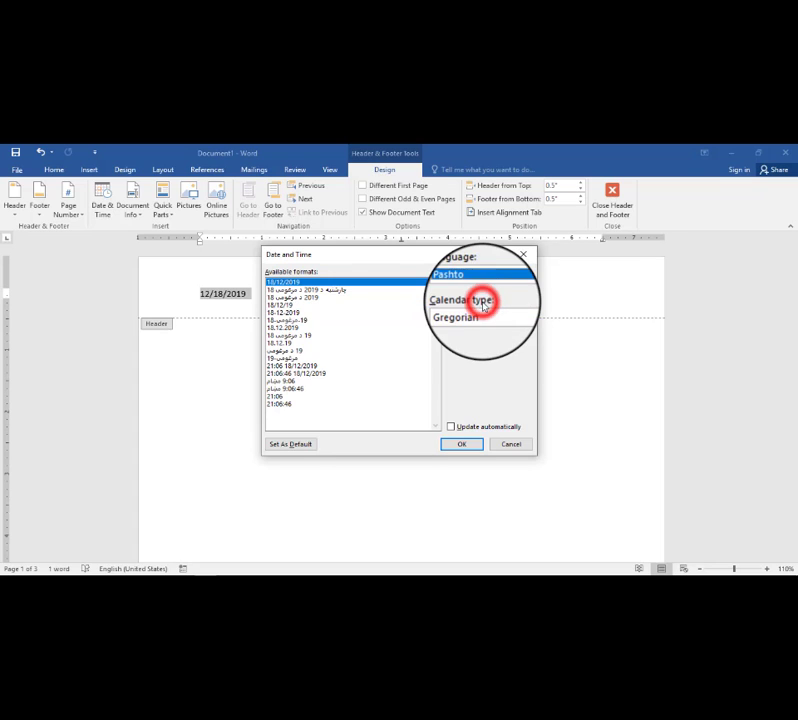
left_click(337, 291)
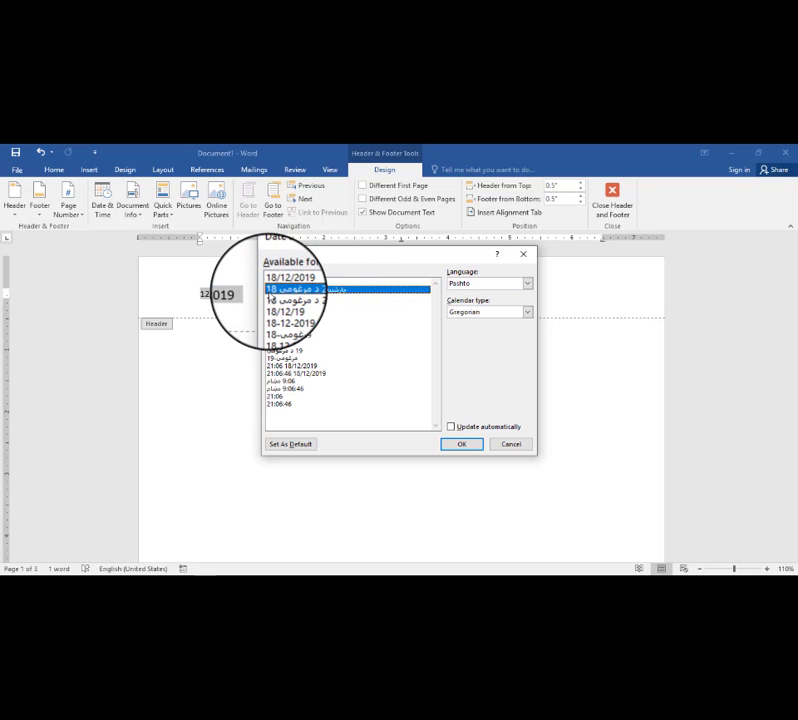
left_click(286, 306)
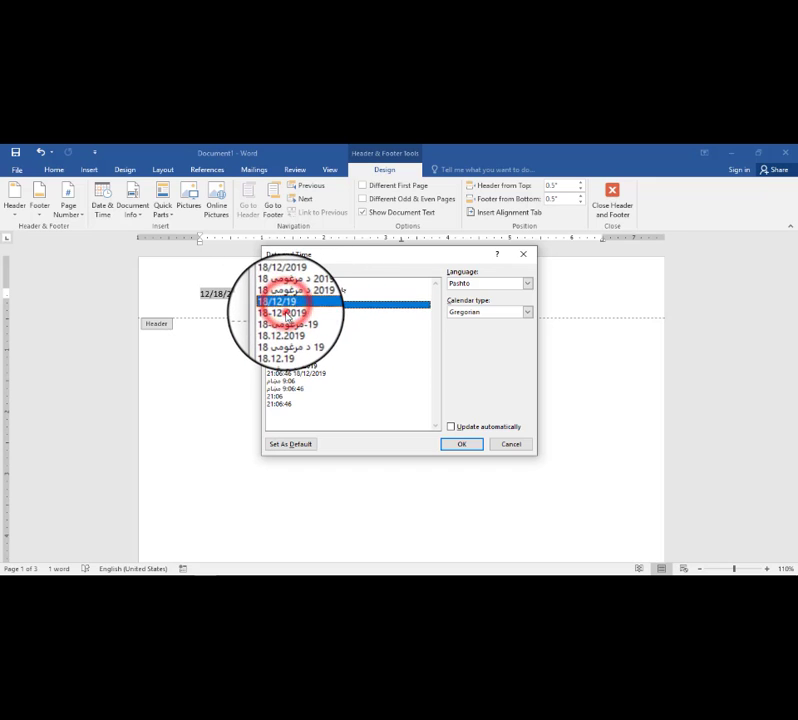
left_click(289, 348)
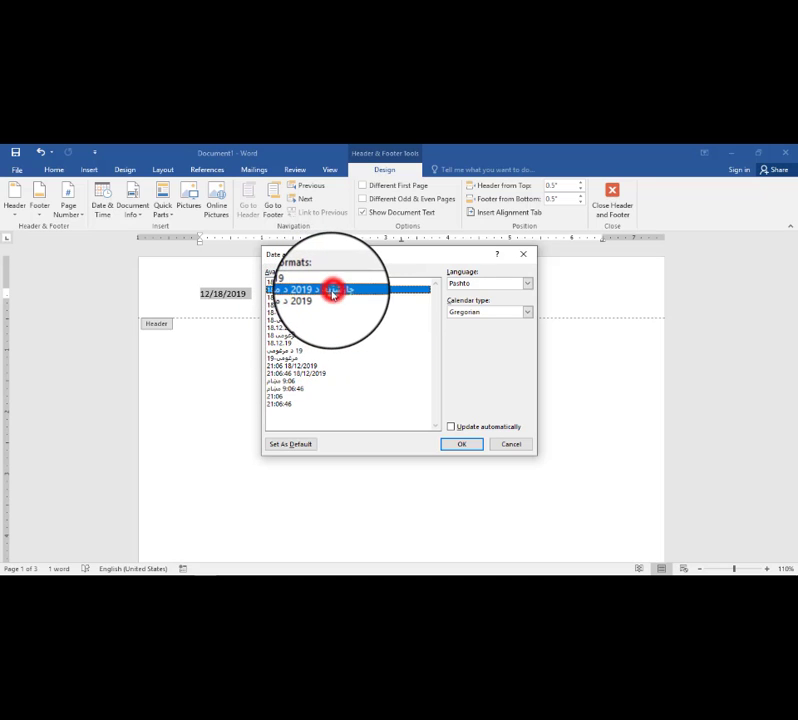
left_click(461, 443)
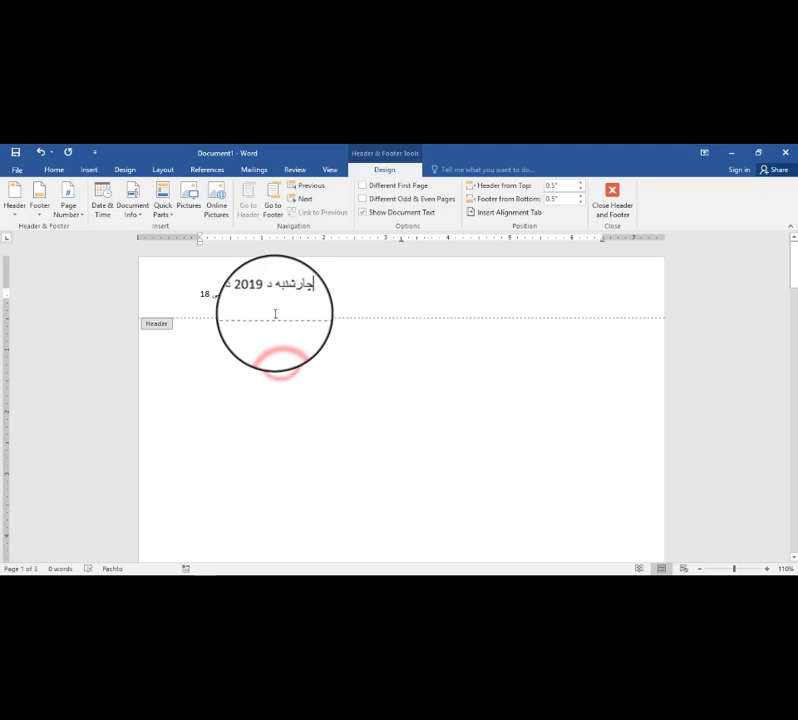
Step: Reopen the date and time formats for the header date, switch the language to Persian (Iran) and compare its Gregorian formats
left_click(104, 207)
left_click(526, 283)
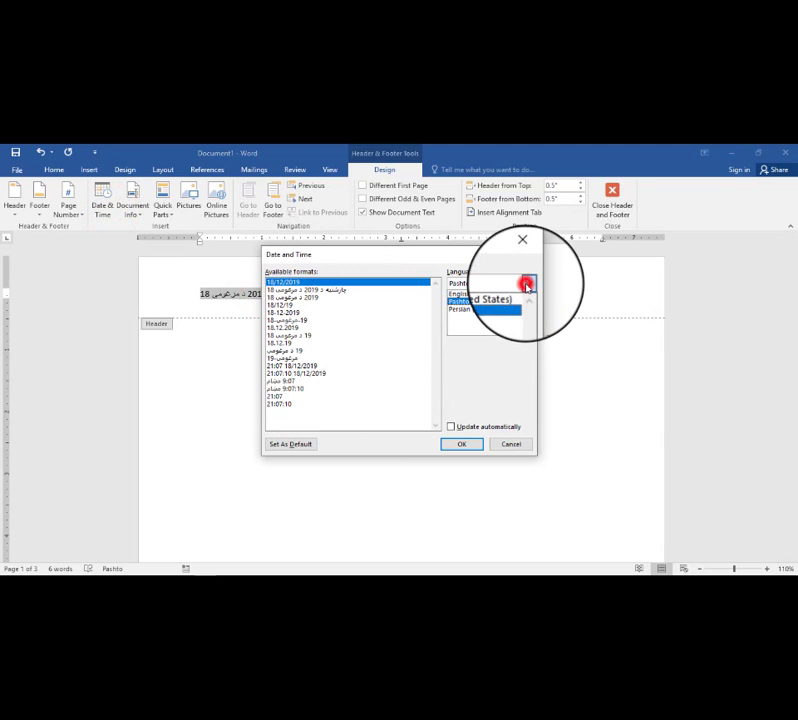
left_click(484, 313)
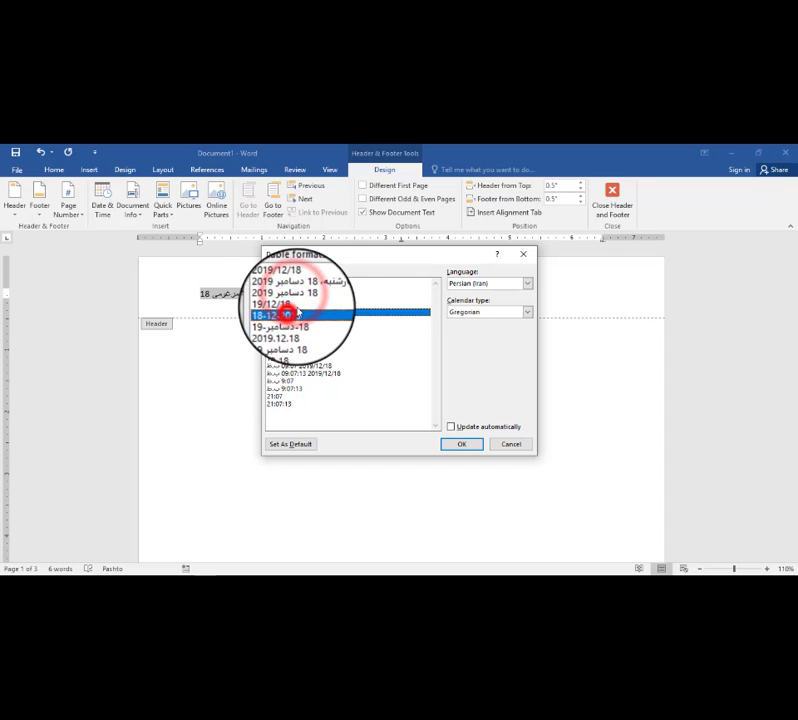
left_click(291, 325)
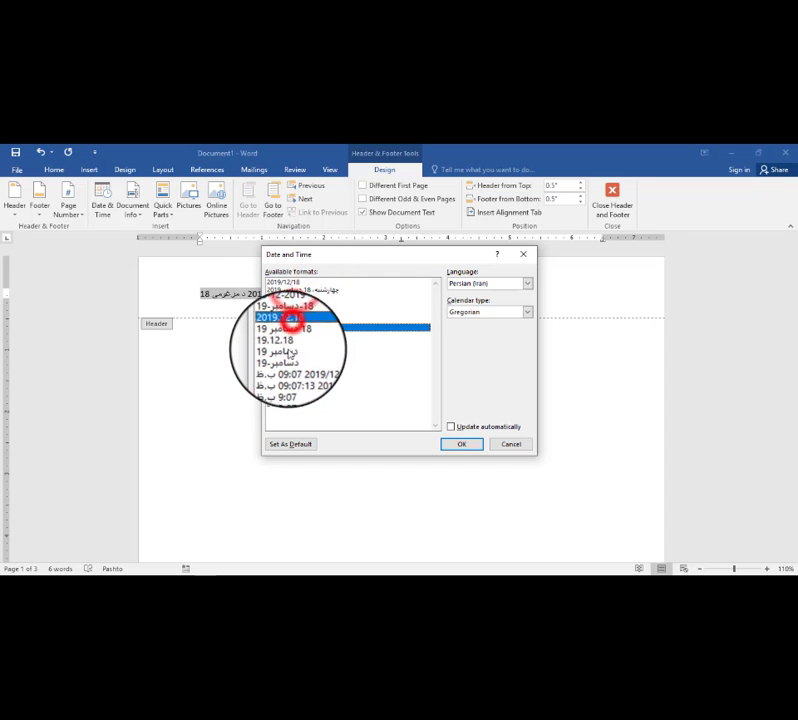
left_click(288, 350)
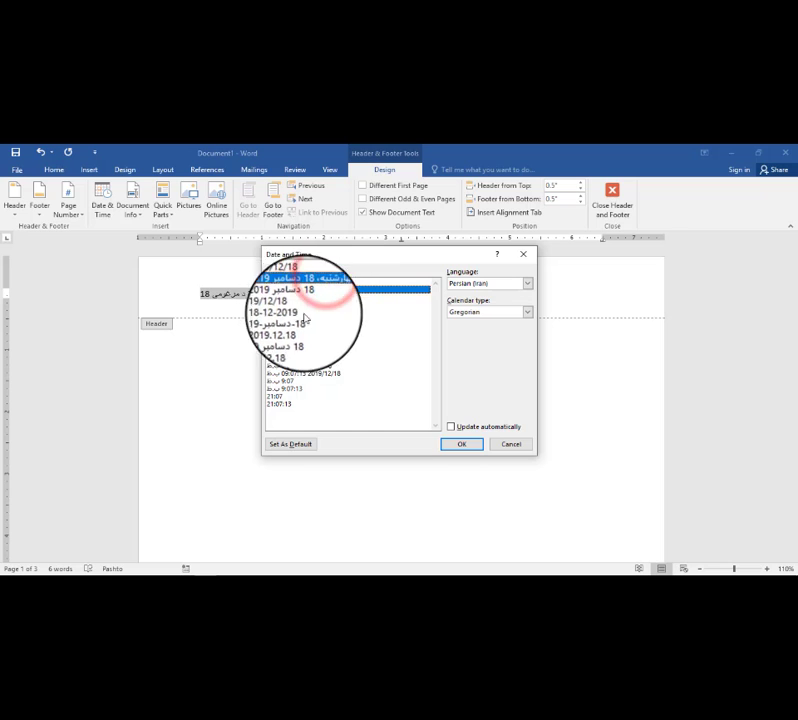
left_click(318, 290)
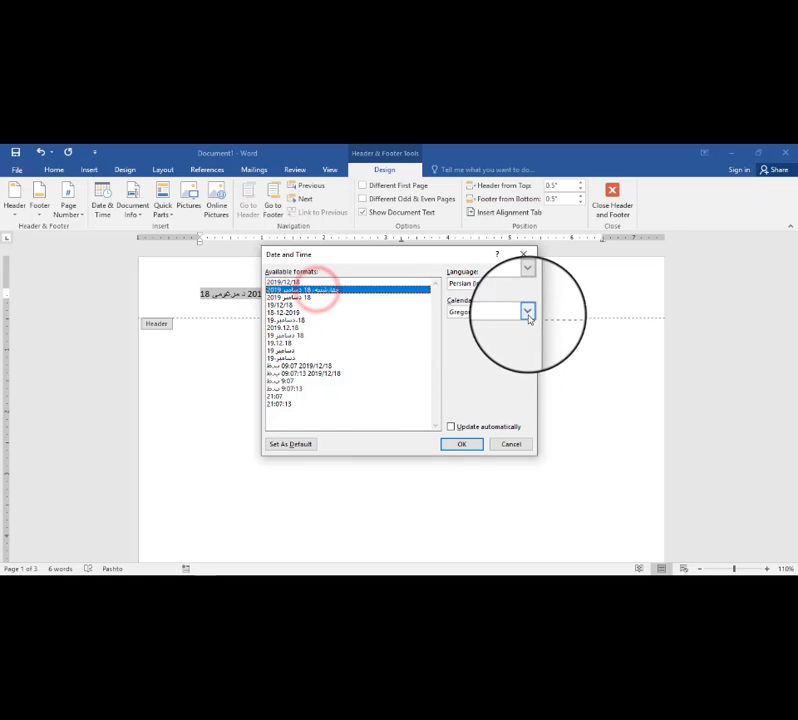
Step: Compare the Persian date formats under the Umm al-Qura and Hijri calendar types
left_click(527, 312)
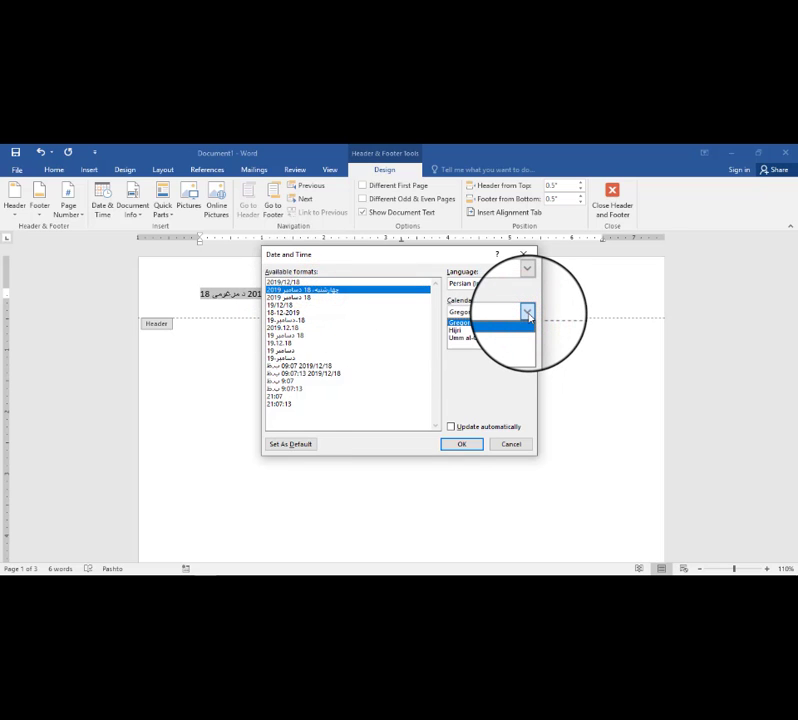
left_click(470, 330)
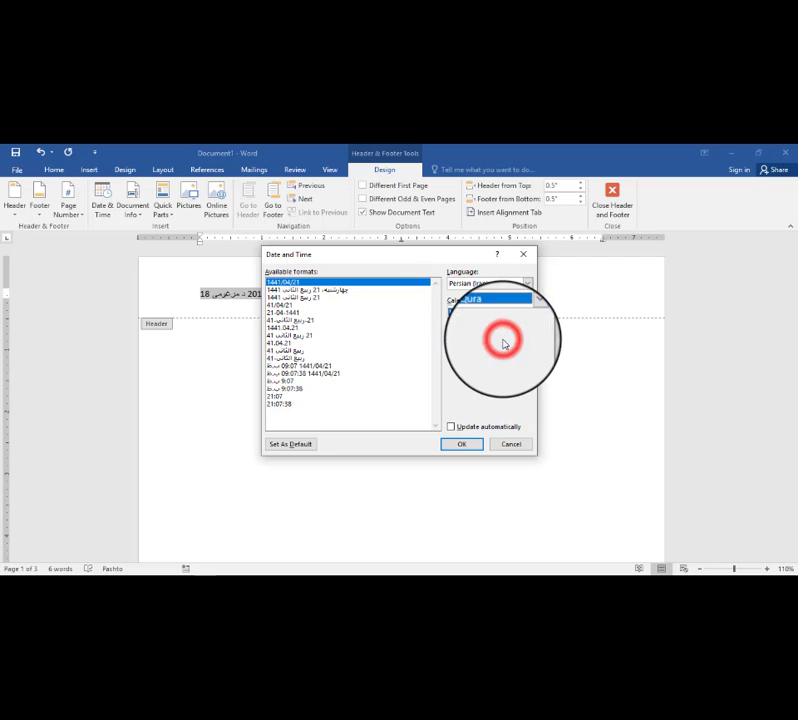
left_click(503, 343)
left_click(373, 330)
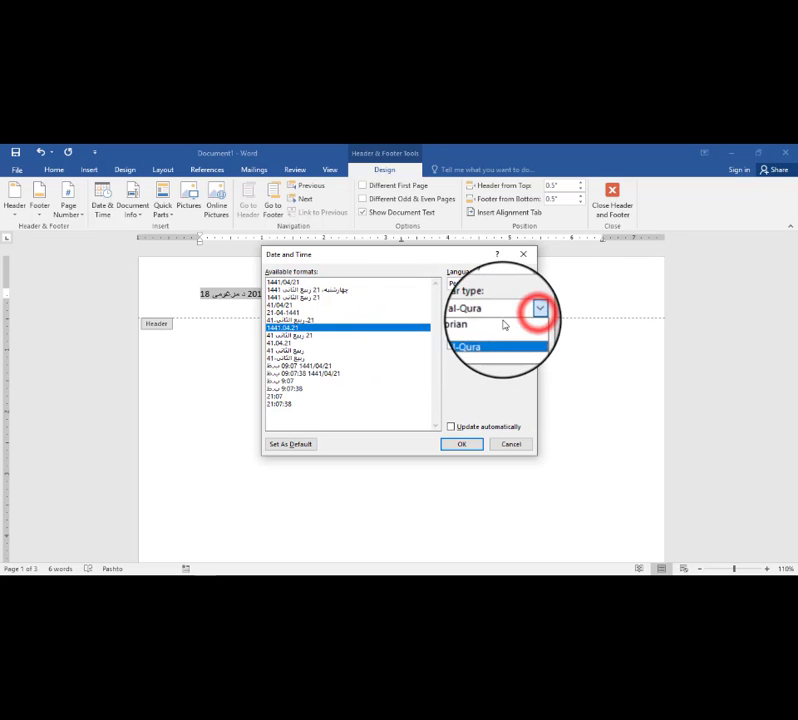
left_click(491, 336)
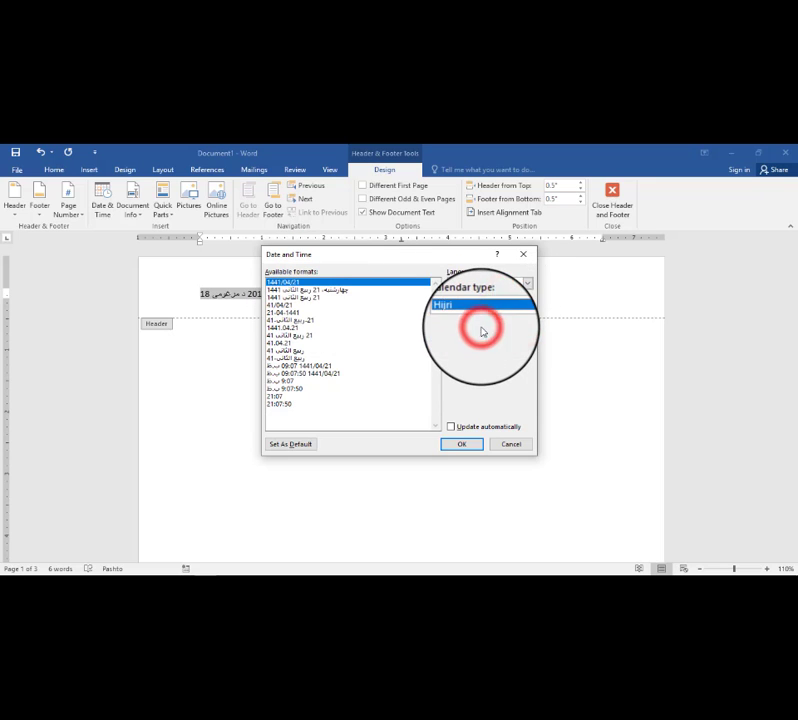
left_click(345, 328)
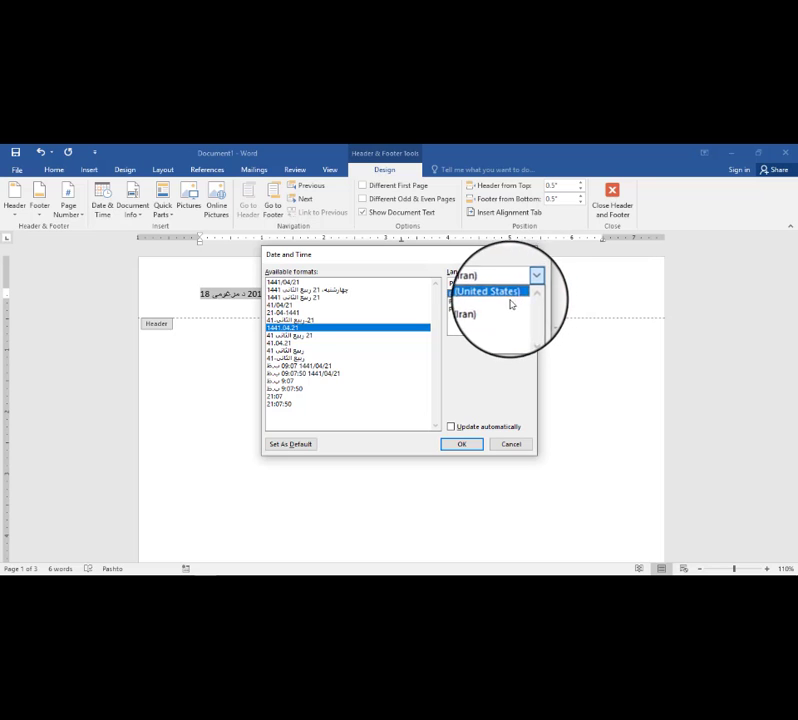
Step: Switch the date language to Pashto, try the Hijri calendar and set the calendar type to Umm al-Qura
left_click(511, 304)
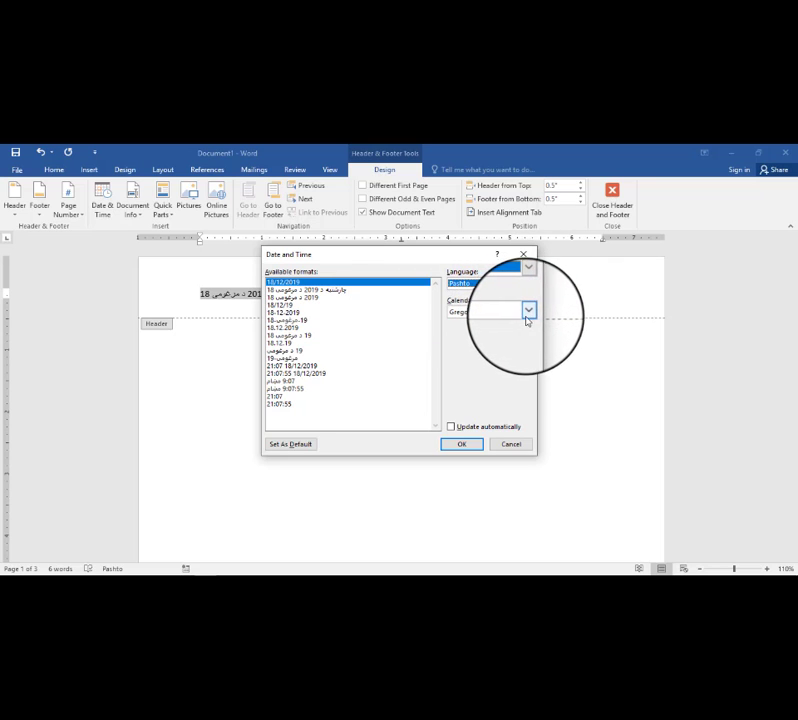
left_click(528, 313)
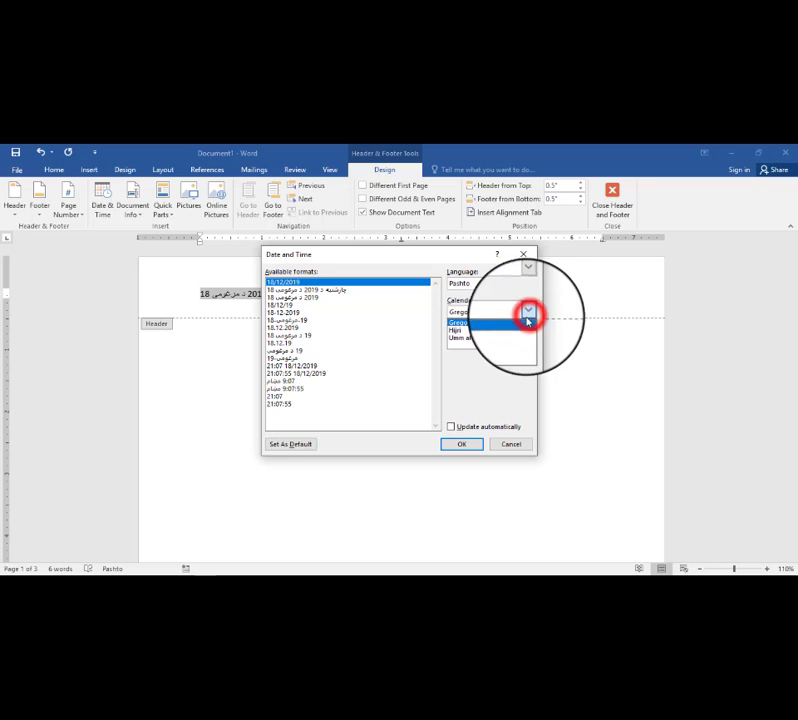
left_click(511, 330)
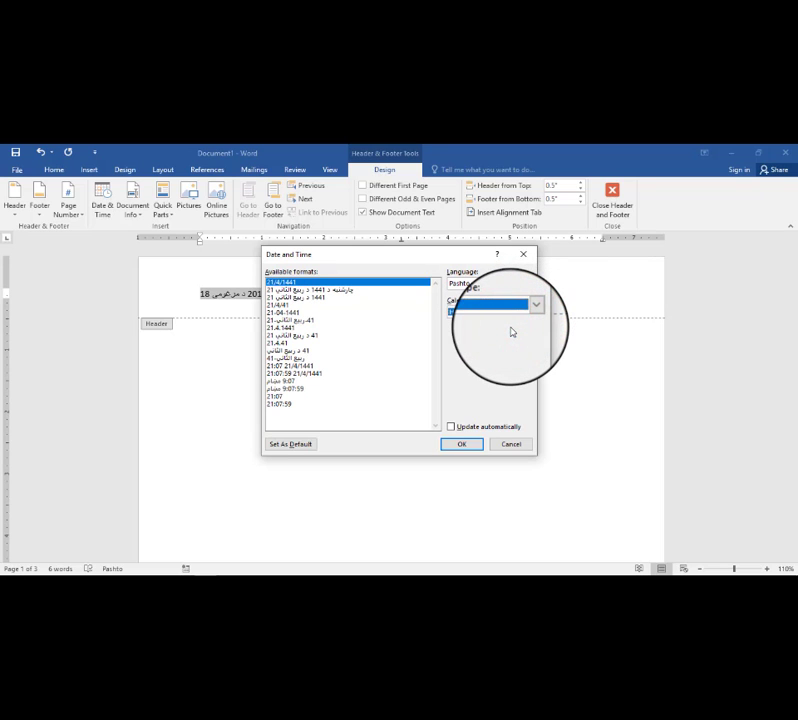
left_click(529, 313)
left_click(506, 338)
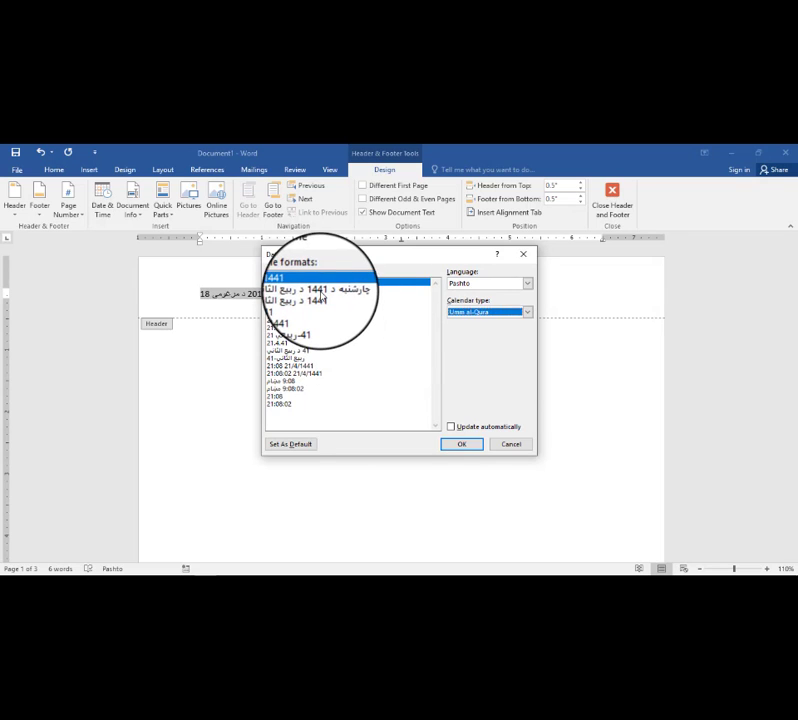
Step: Compare the available Pashto date and time formats under the Umm al-Qura calendar
left_click(318, 298)
left_click_drag(318, 300, 300, 389)
left_click(293, 380)
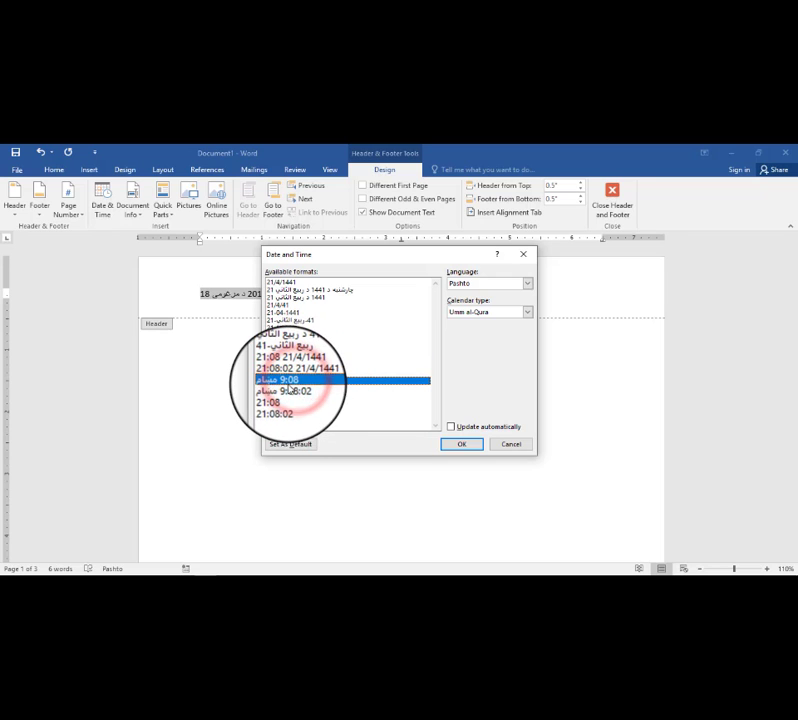
left_click(288, 388)
left_click(287, 395)
left_click(288, 403)
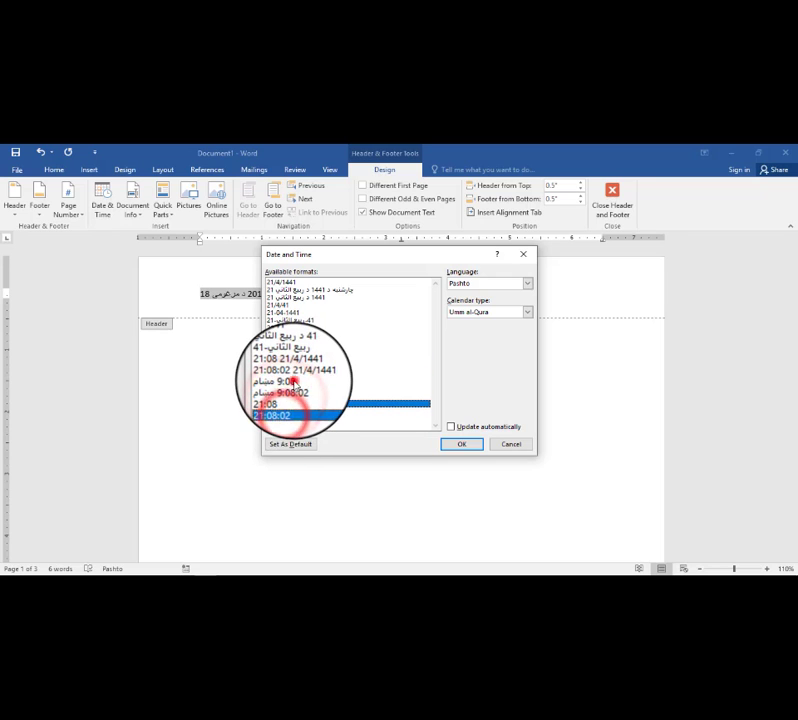
left_click(295, 381)
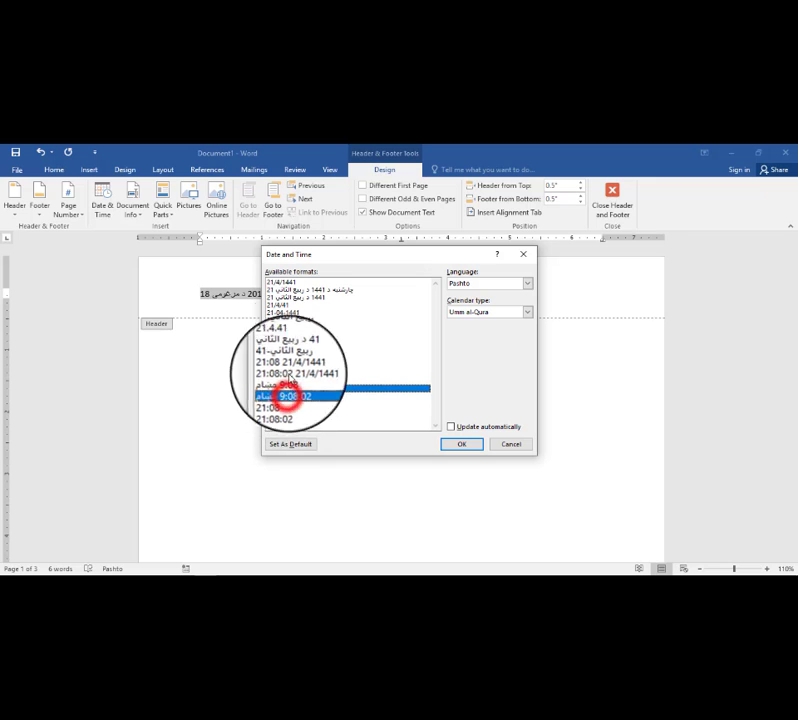
left_click(317, 289)
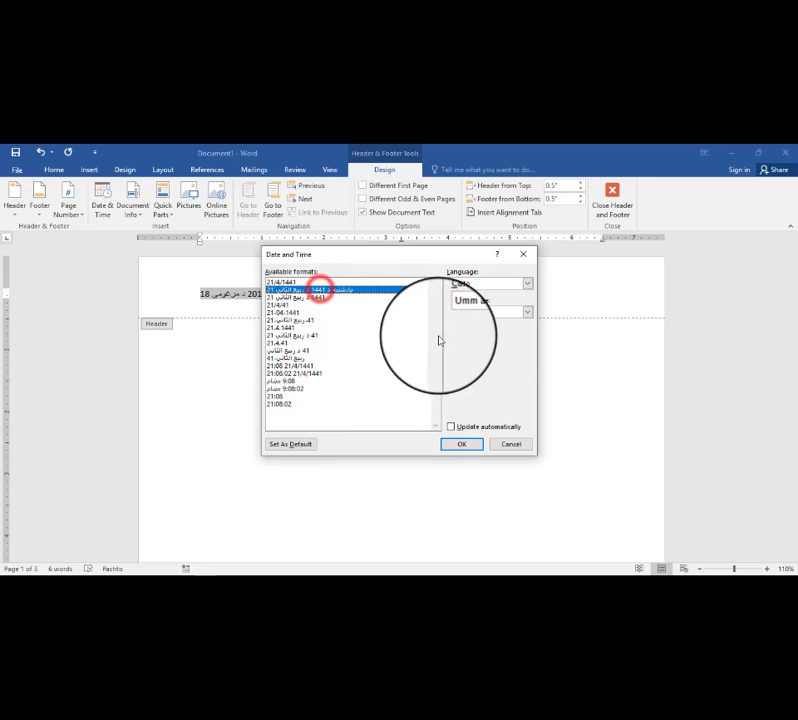
Step: Compare the Pashto date formats under the Hijri and Gregorian calendar types, and close the date formats without inserting one
left_click(505, 313)
left_click(494, 330)
left_click(503, 302)
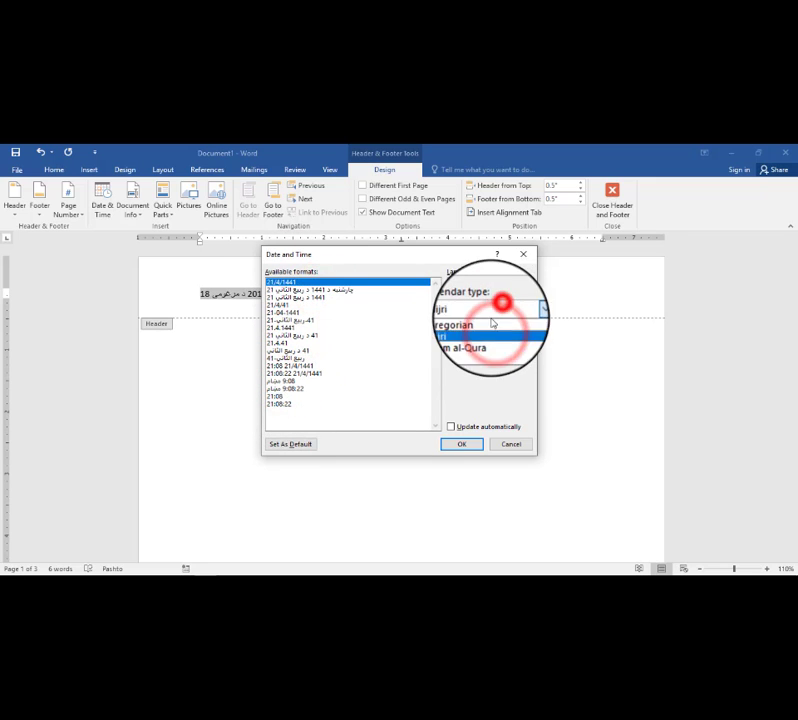
left_click(485, 325)
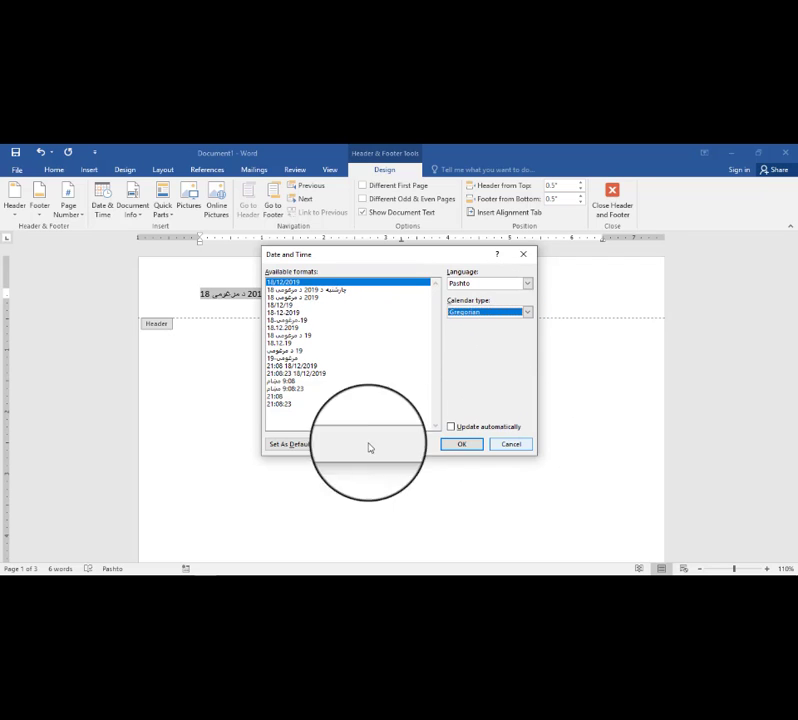
left_click(302, 336)
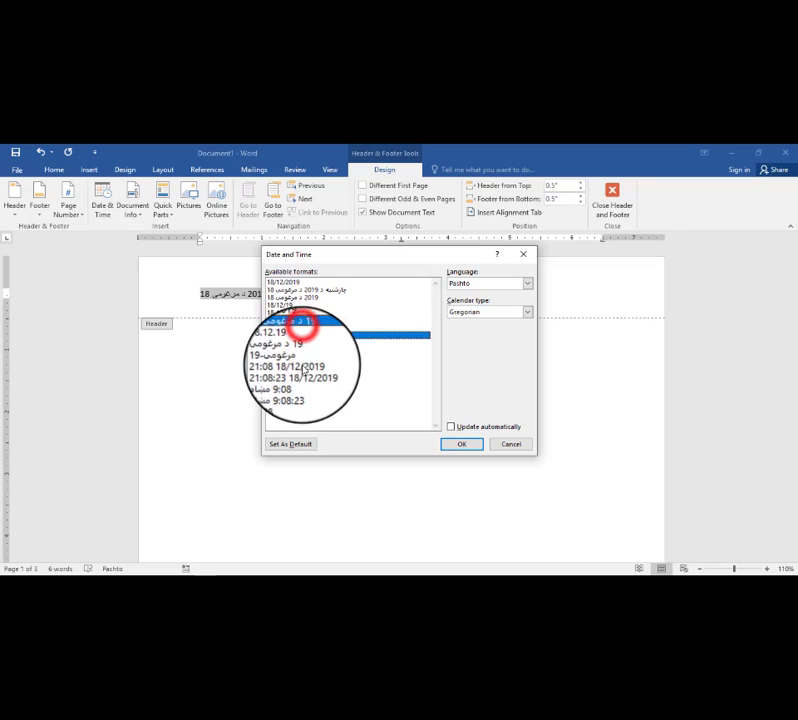
left_click(288, 318)
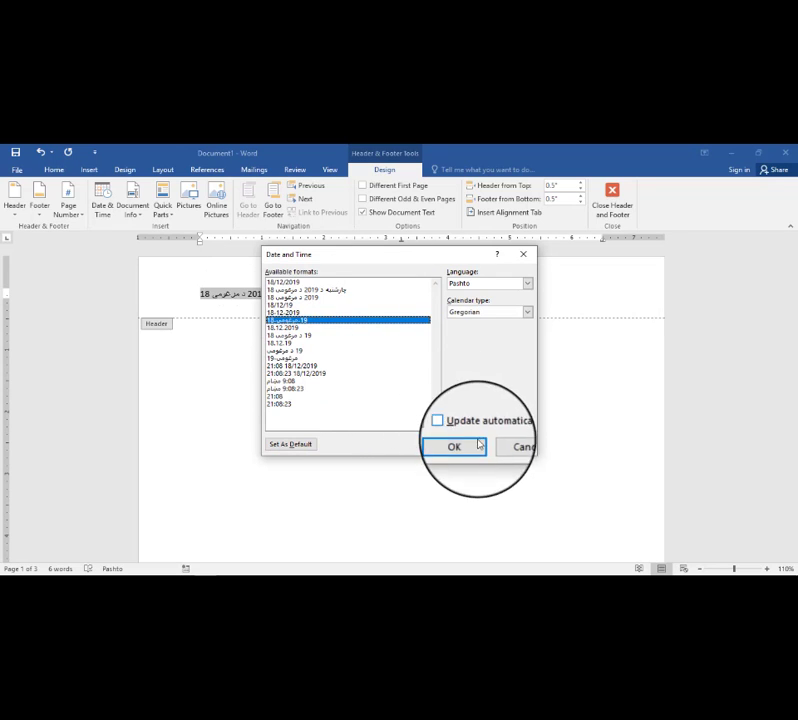
left_click(508, 442)
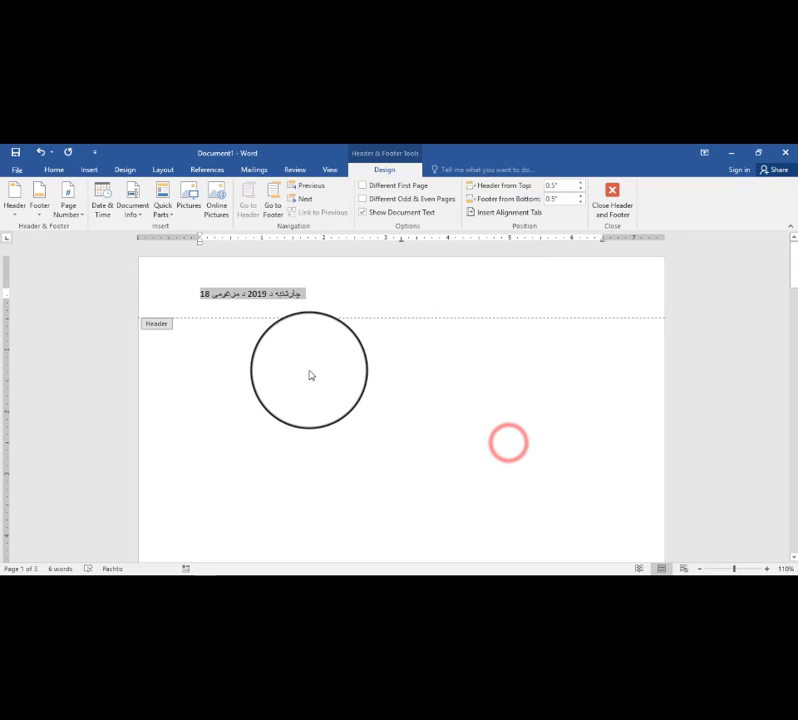
Step: Place the insertion point at the header's centre tab stop after the date, with English (United States) as the input language
left_click(319, 289)
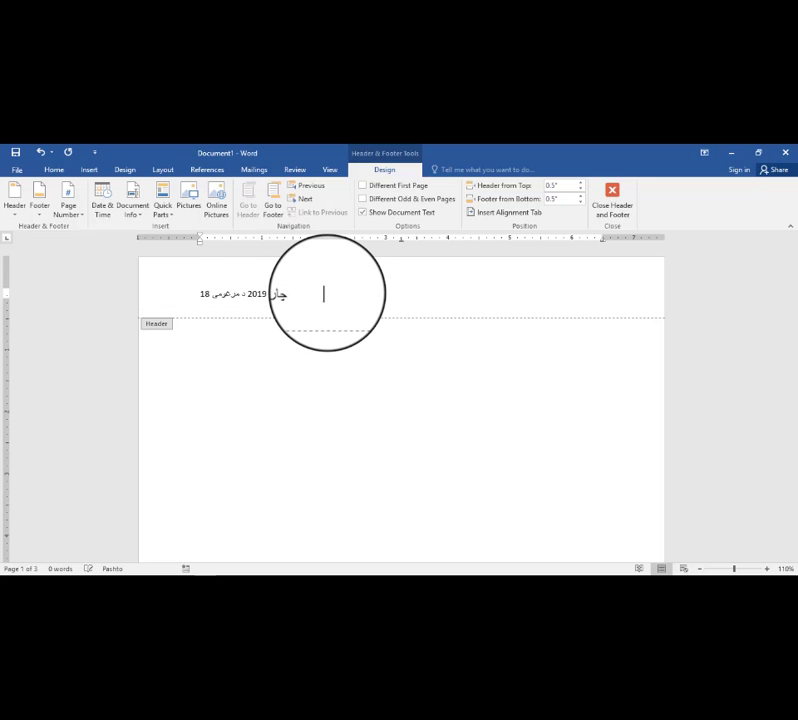
key("alt+shift")
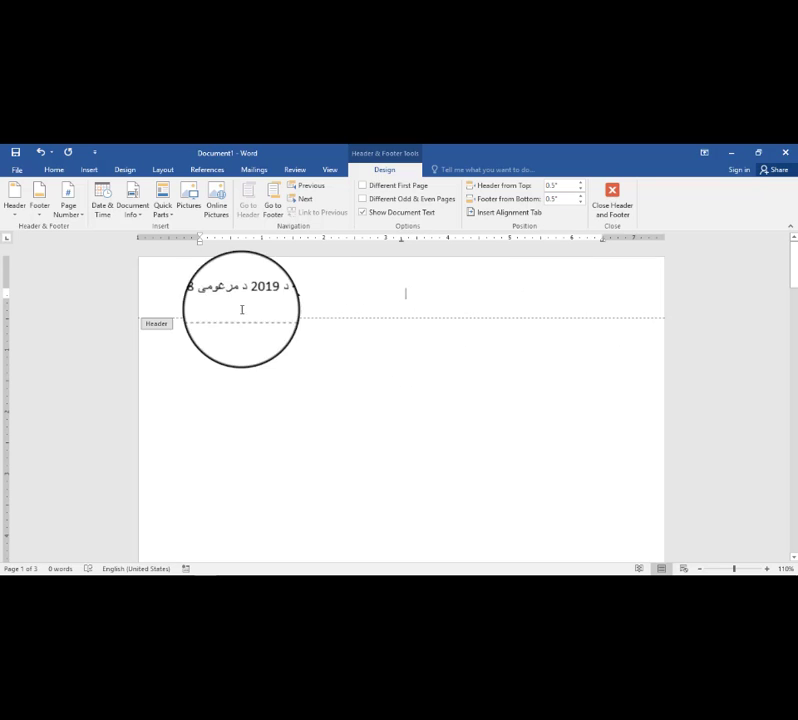
Step: Add a second author's name to the document properties and return to the header
left_click(23, 169)
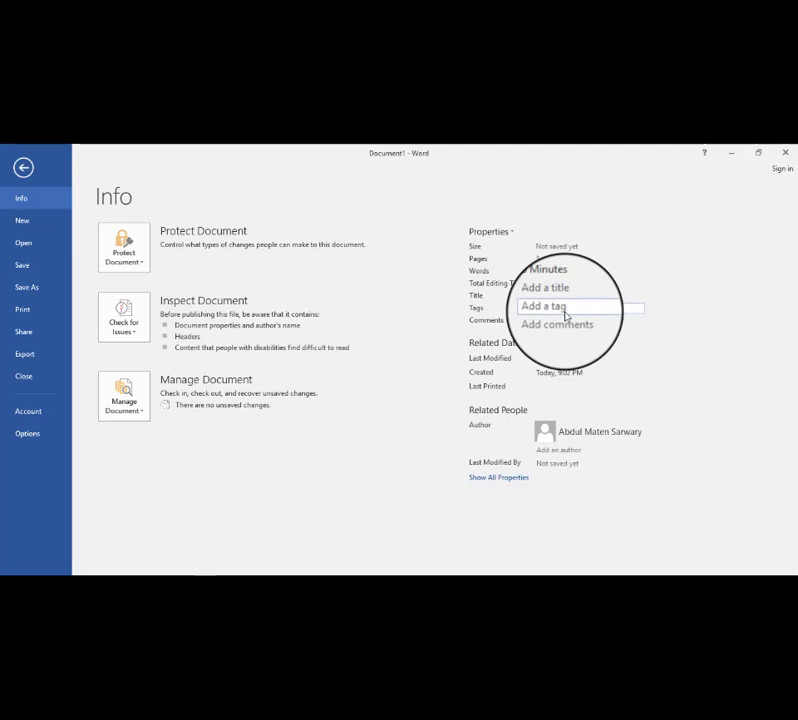
left_click(566, 320)
left_click(564, 294)
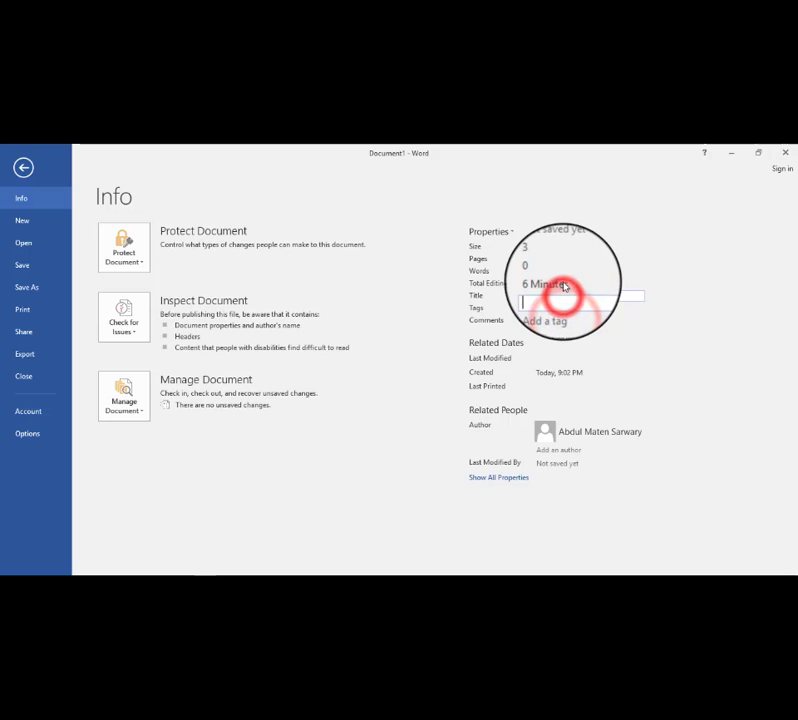
left_click(563, 282)
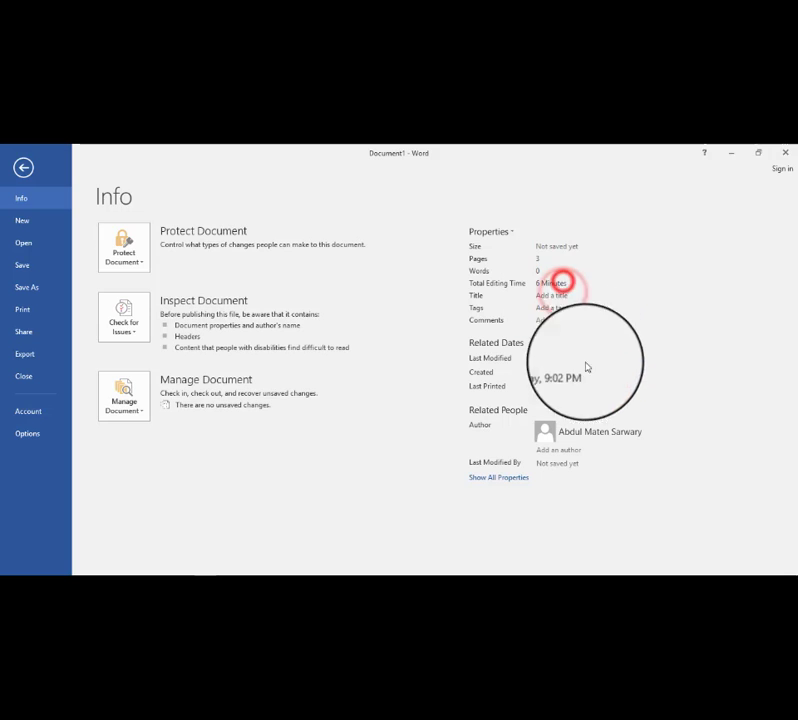
left_click(586, 451)
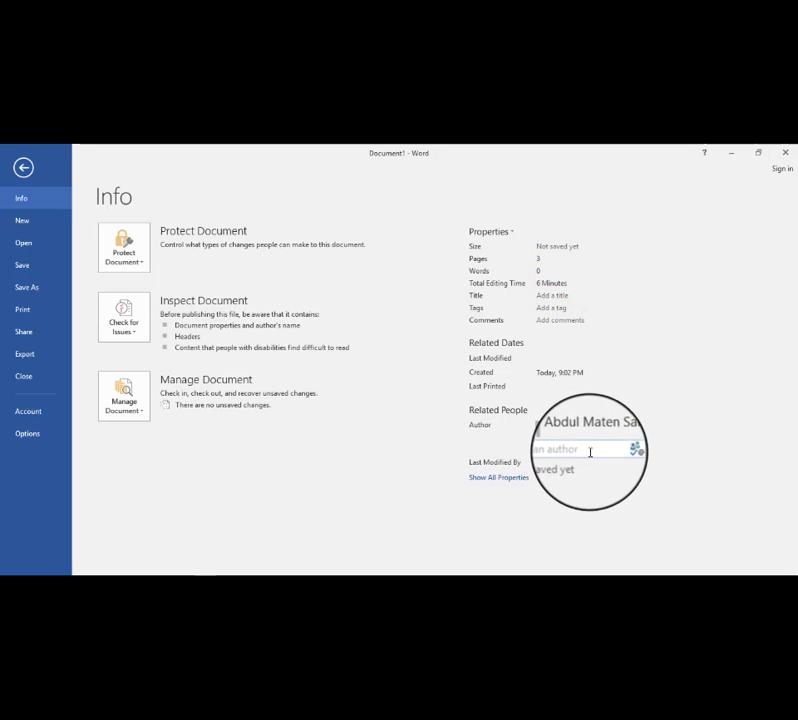
left_click(590, 450)
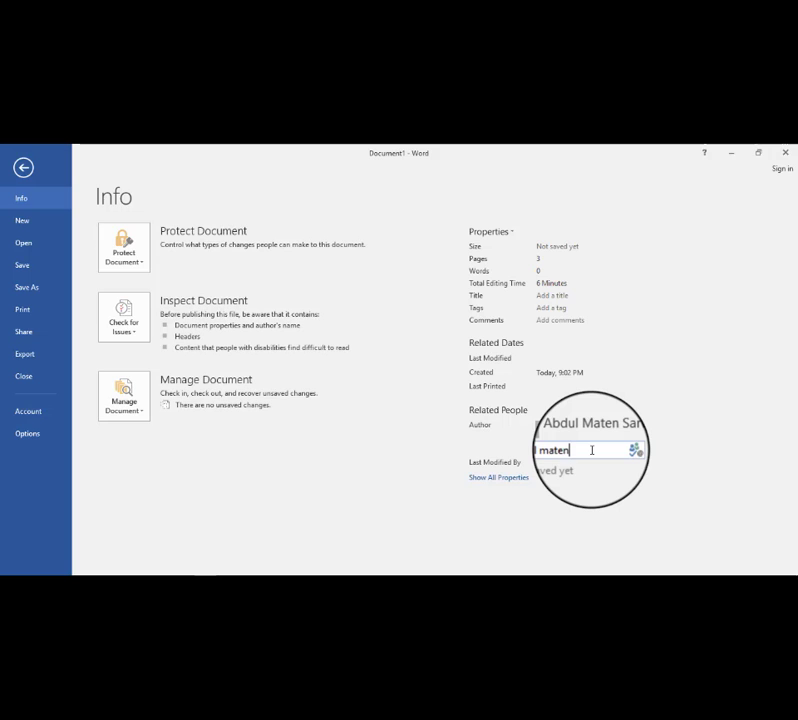
left_click(614, 512)
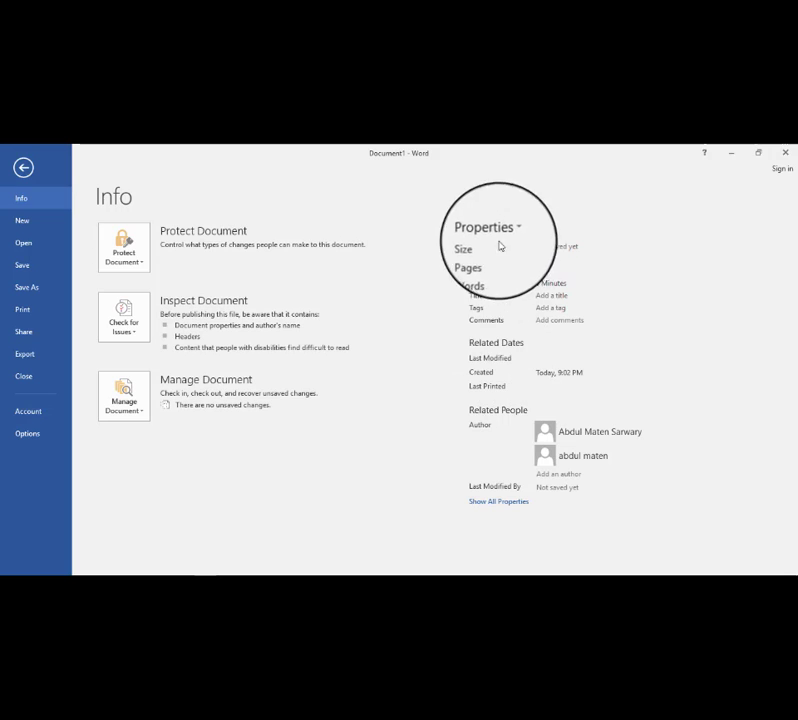
left_click(23, 167)
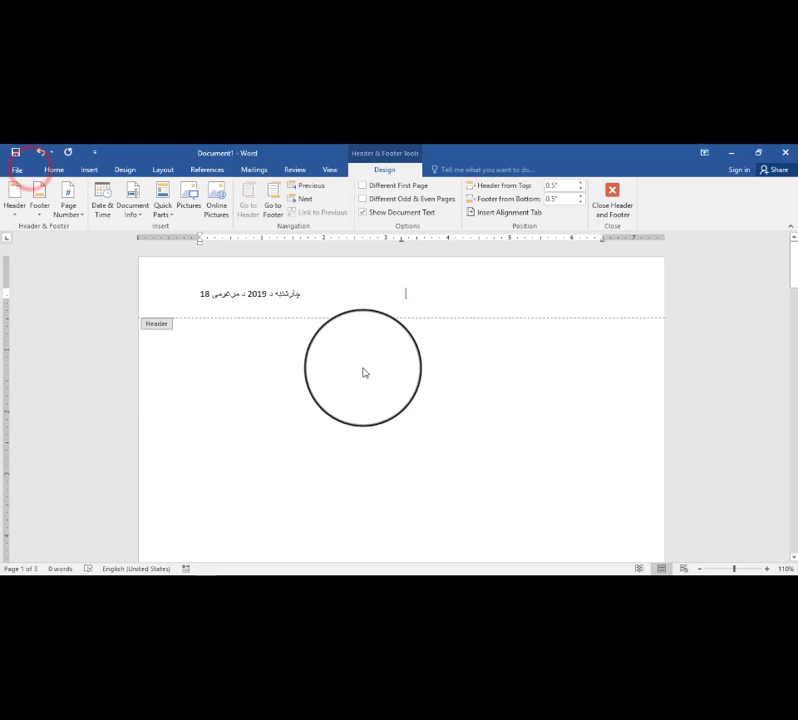
Step: Insert the Author document info at the header's centre tab stop
left_click(89, 170)
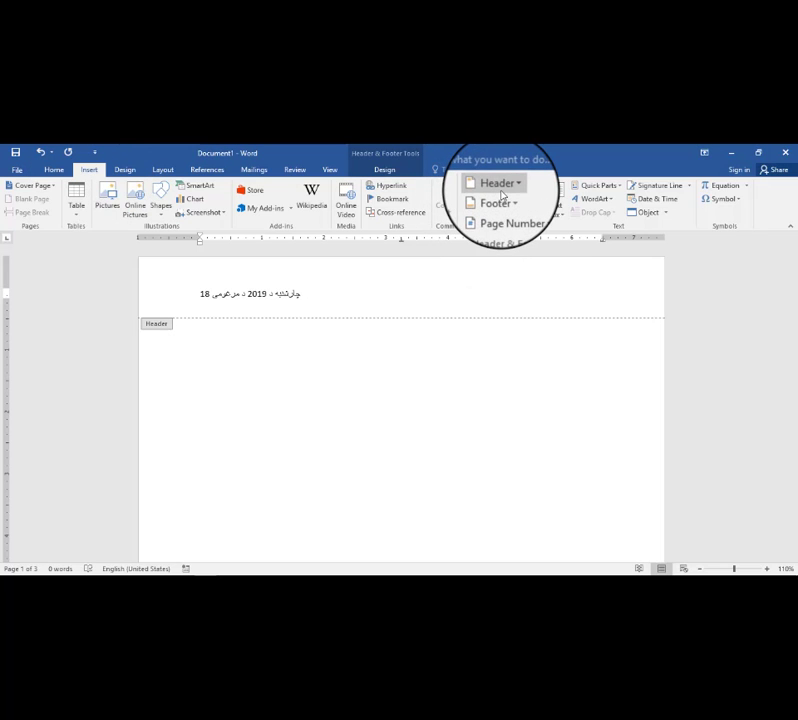
left_click(384, 170)
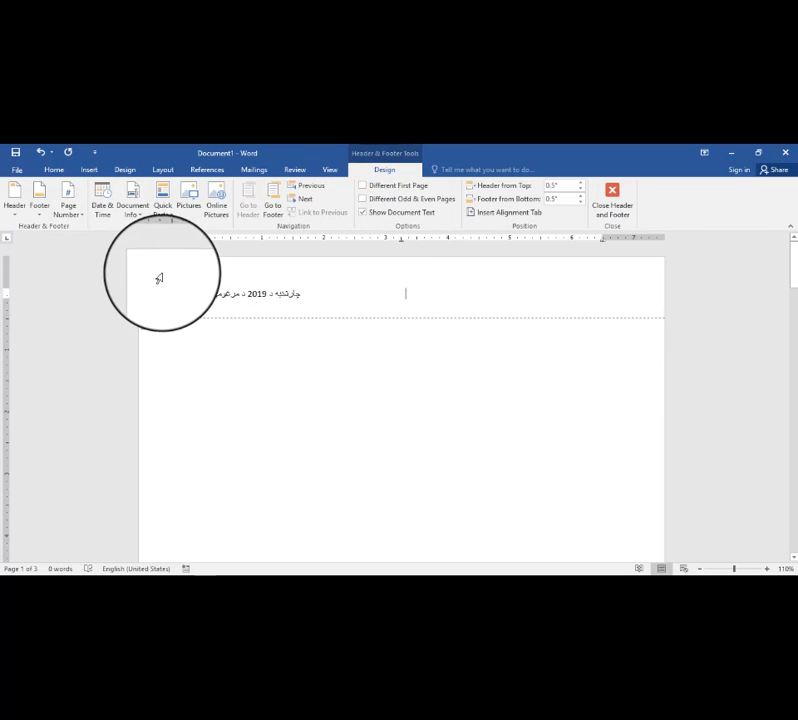
left_click(136, 205)
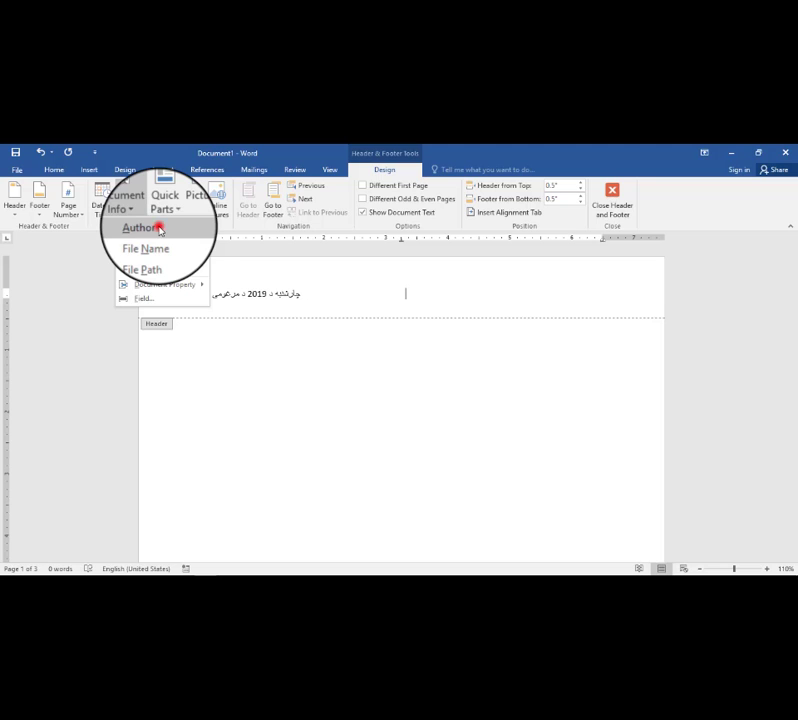
left_click(159, 229)
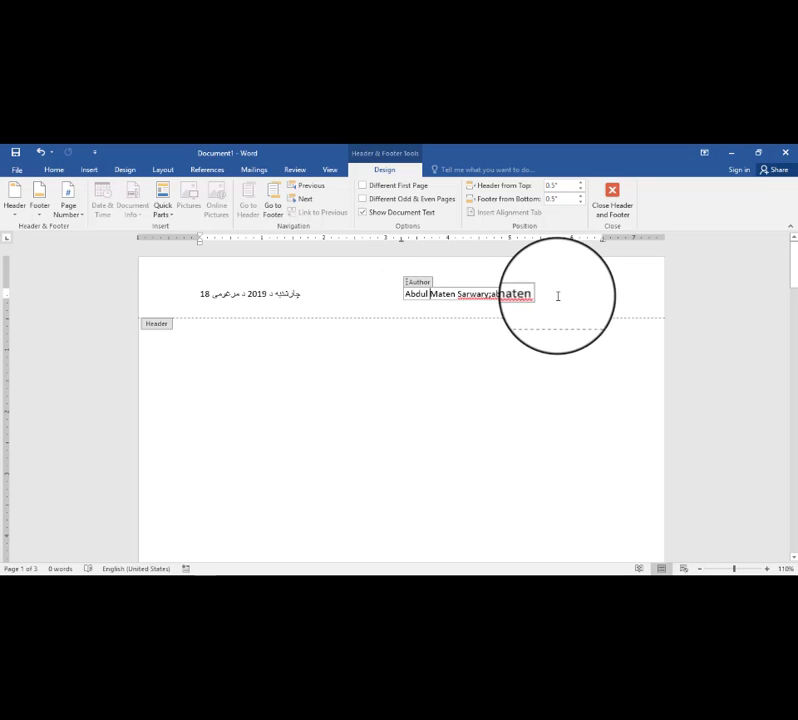
Step: Select the author text in the header's Author control and replace it with the File Name document info
left_click(481, 302)
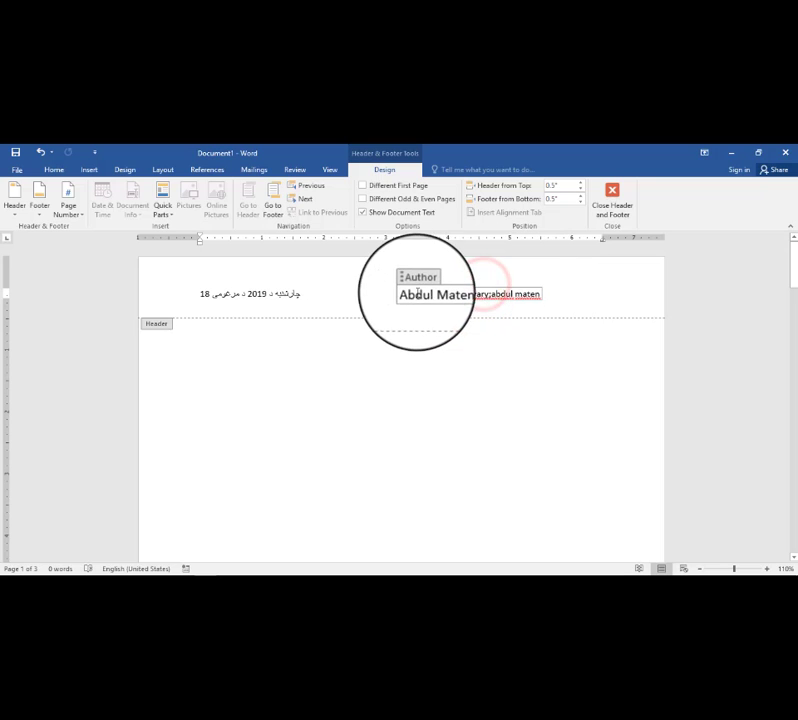
triple_click(466, 297)
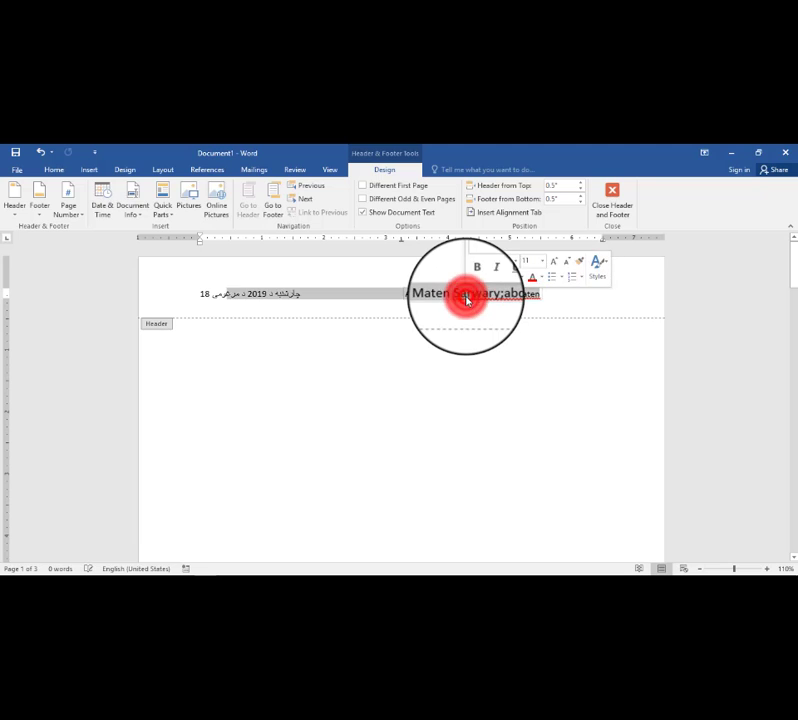
left_click(476, 296)
left_click_drag(398, 296, 541, 296)
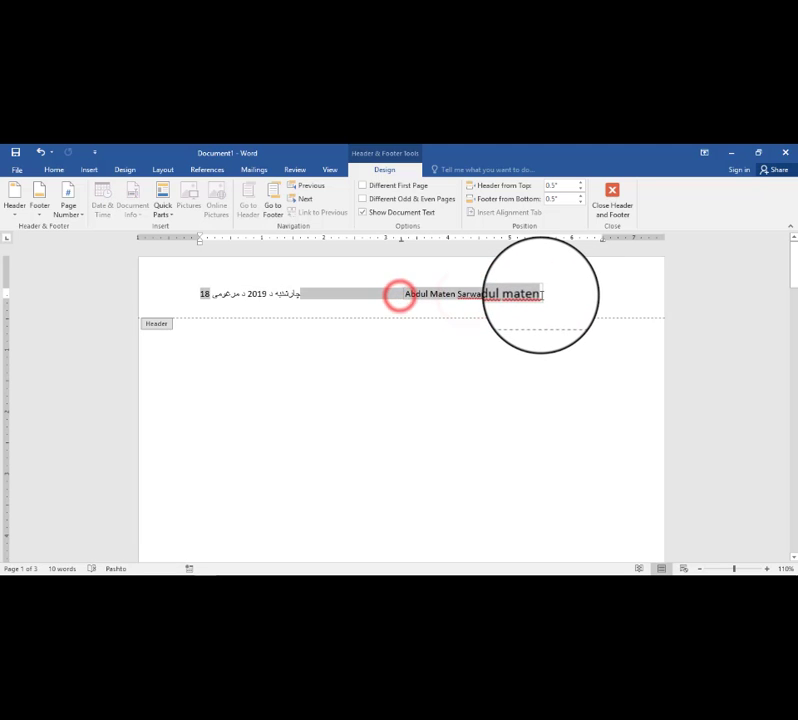
left_click(545, 296)
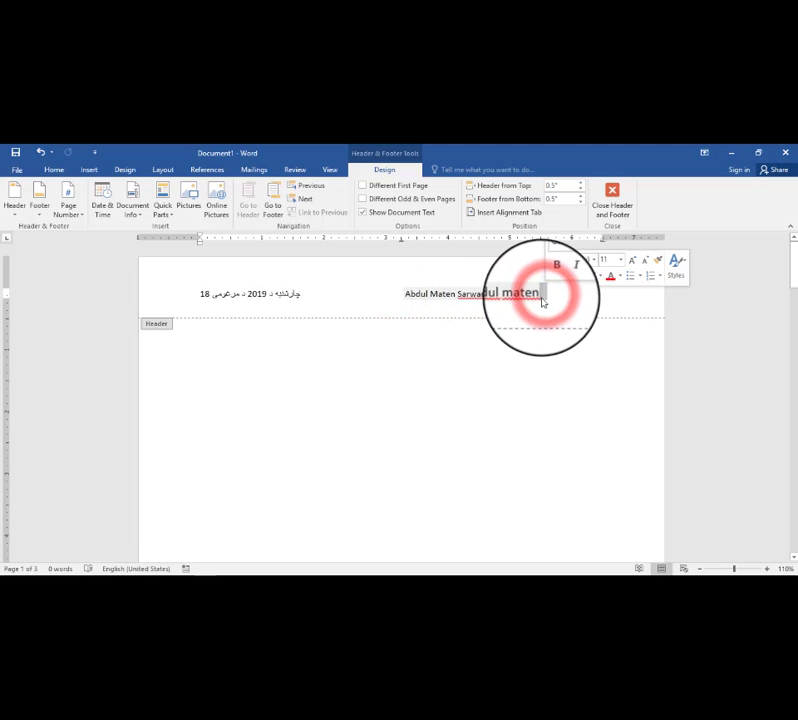
left_click_drag(545, 298, 435, 297)
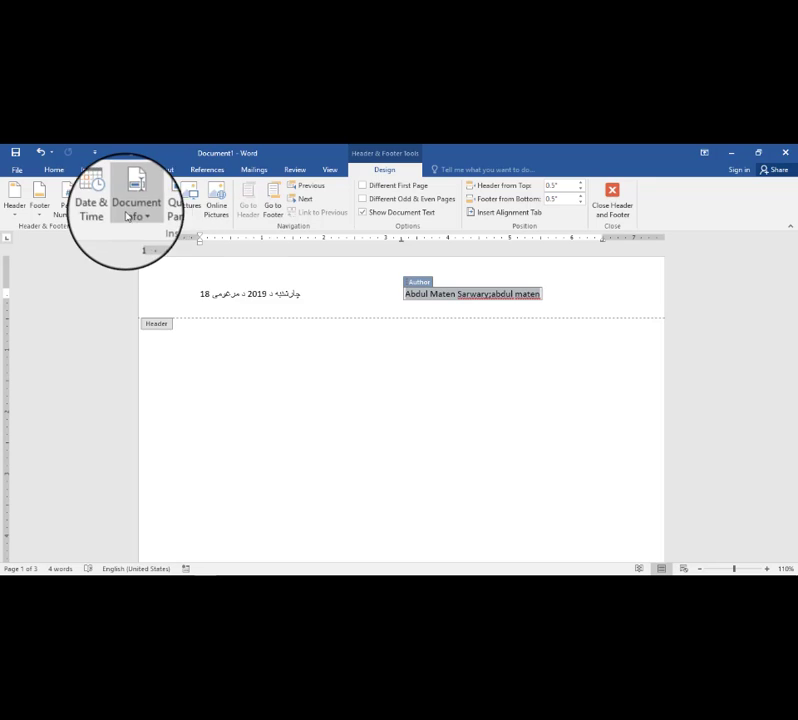
left_click(133, 212)
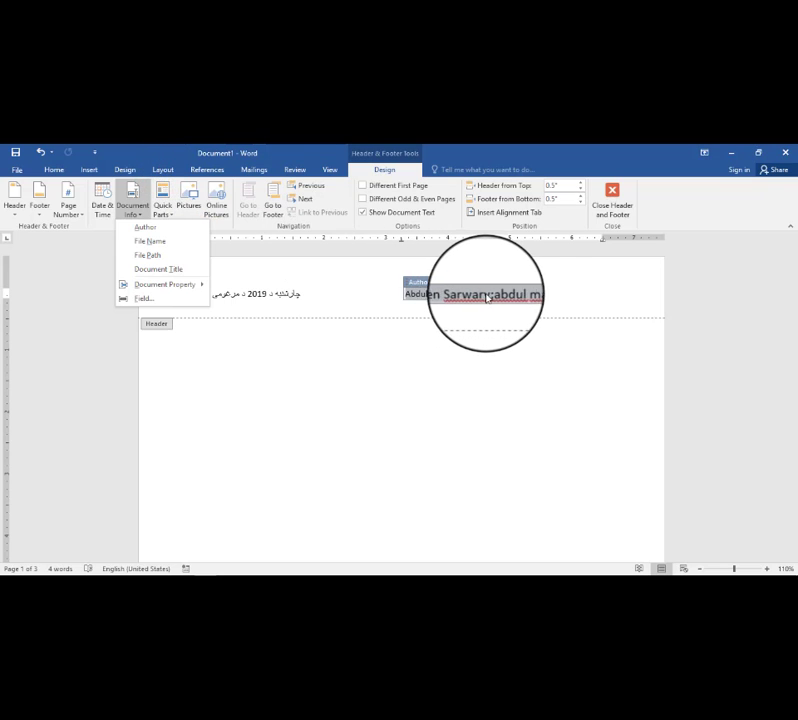
left_click(161, 243)
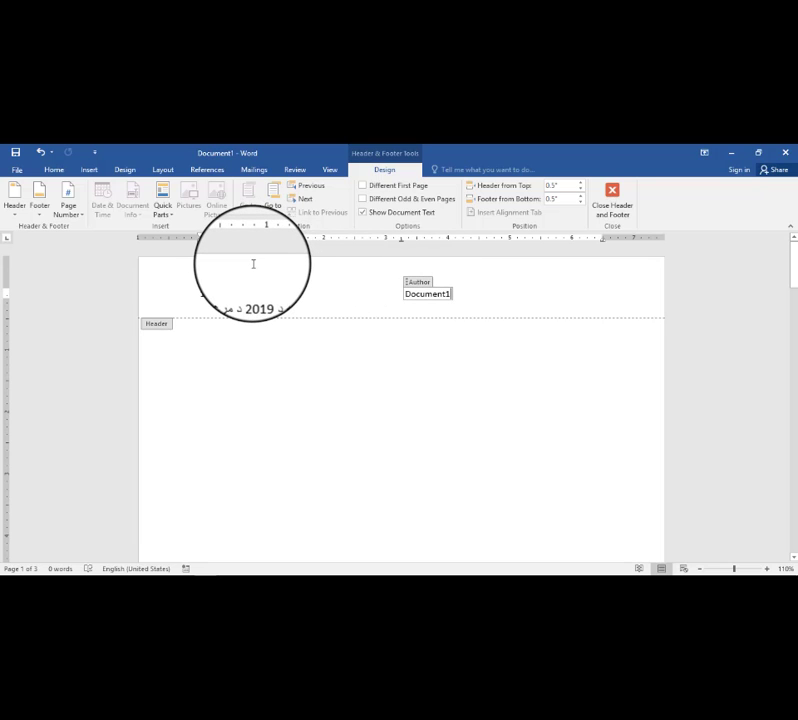
left_click(86, 170)
left_click(392, 172)
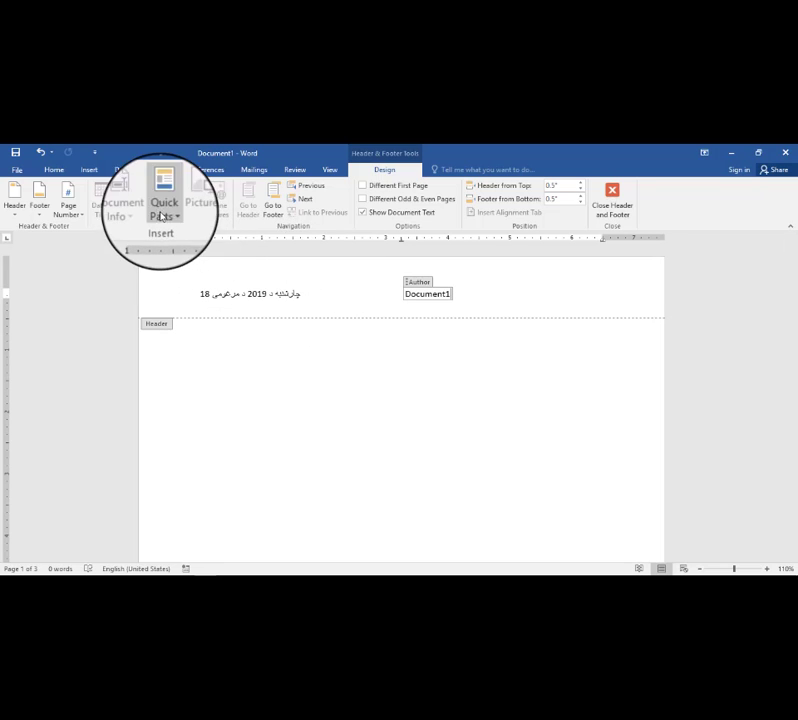
double_click(415, 297)
triple_click(415, 297)
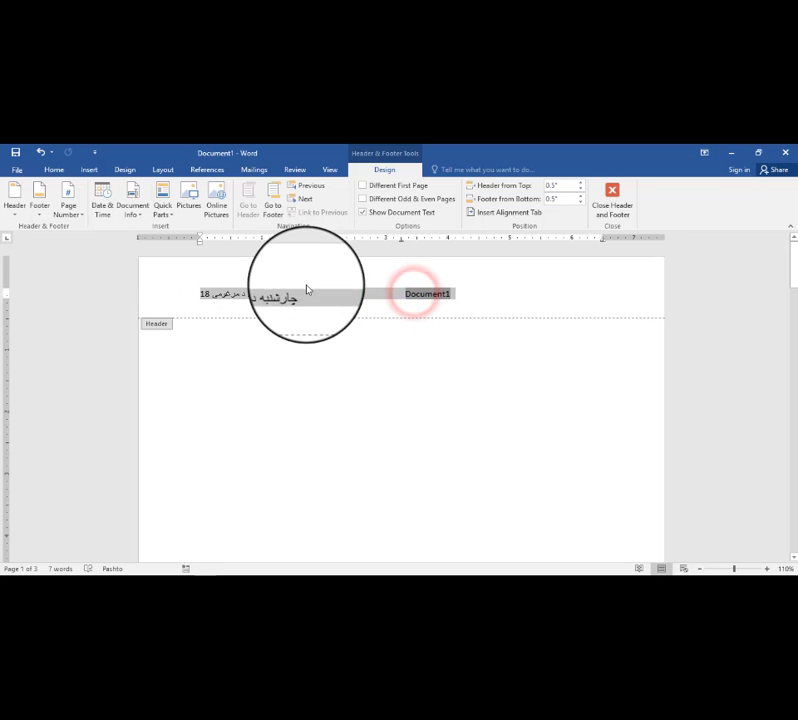
left_click(410, 291)
double_click(430, 294)
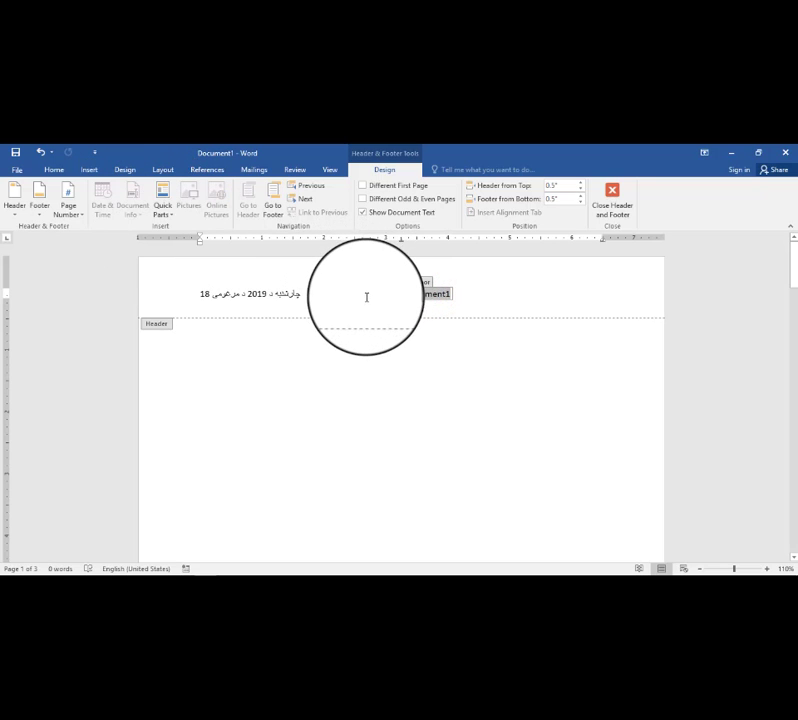
Step: Insert the File Path document info in the header between the date and the file name
left_click(458, 298)
double_click(420, 294)
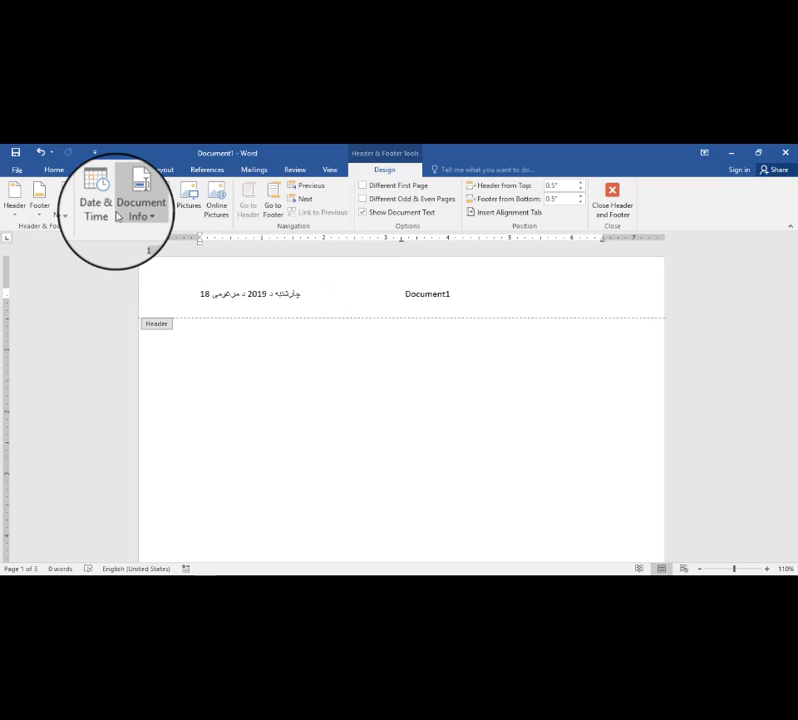
left_click(138, 218)
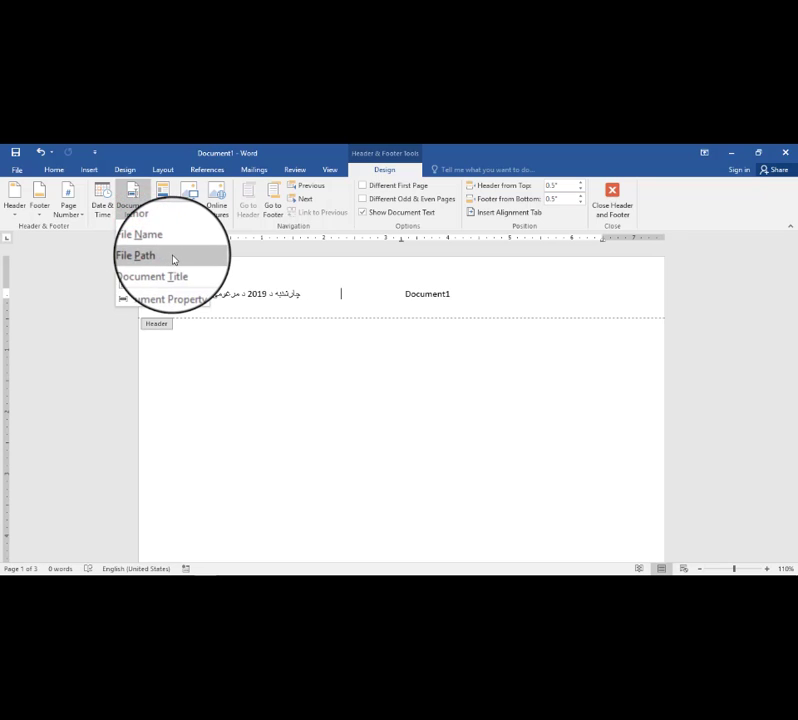
left_click(173, 257)
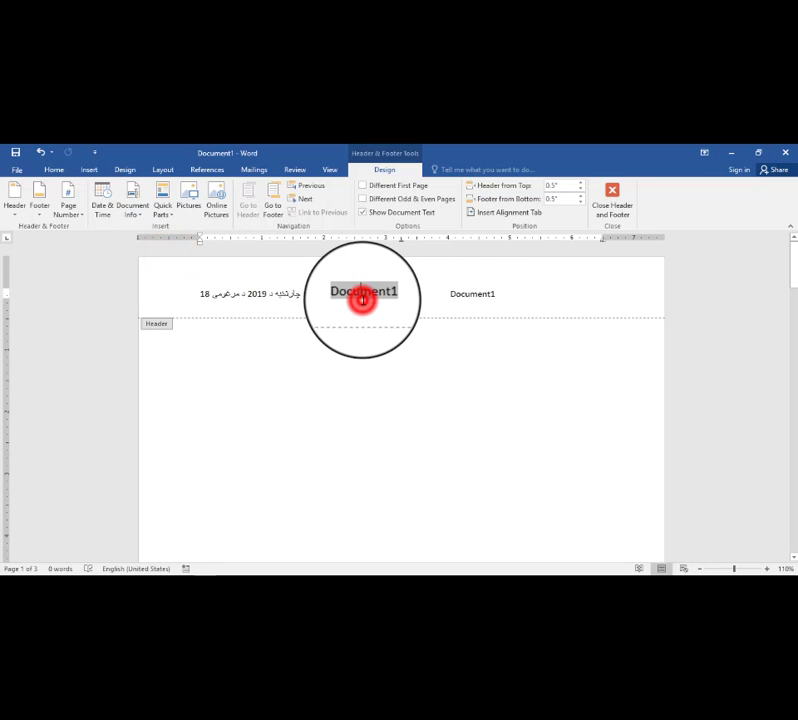
Step: Try to replace the file path text in the middle of the header with the Document Title info
double_click(362, 299)
left_click(461, 294)
double_click(371, 294)
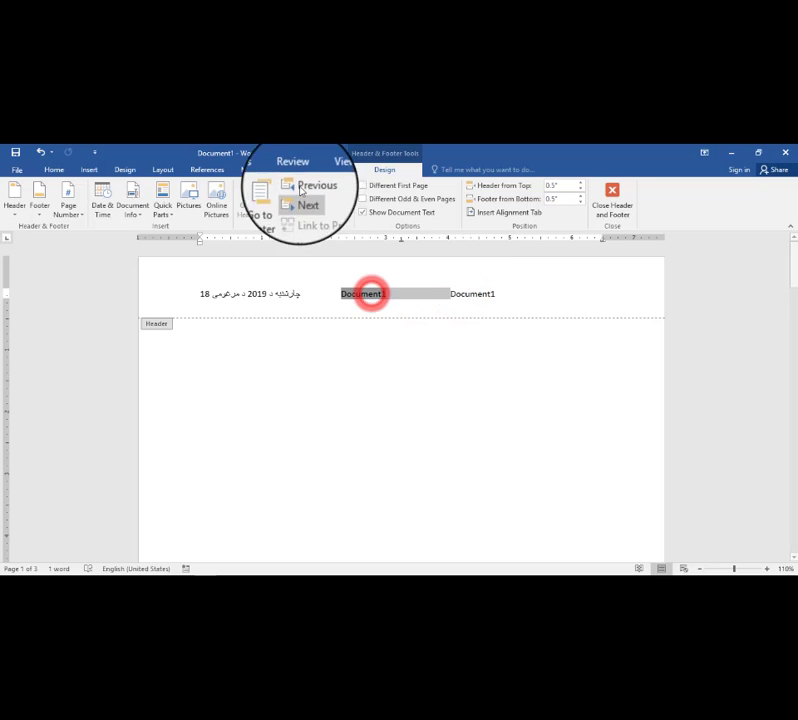
left_click(140, 217)
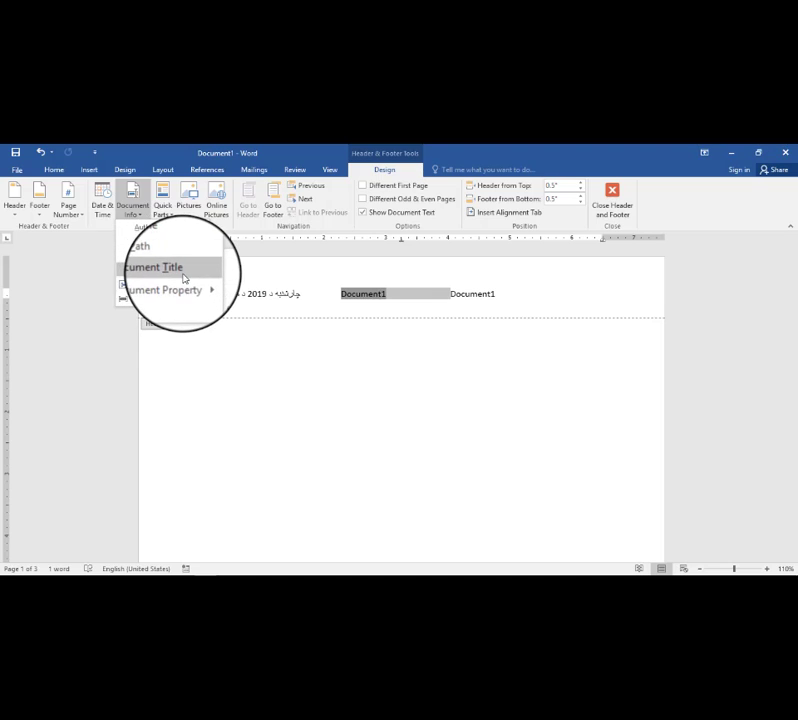
left_click(183, 276)
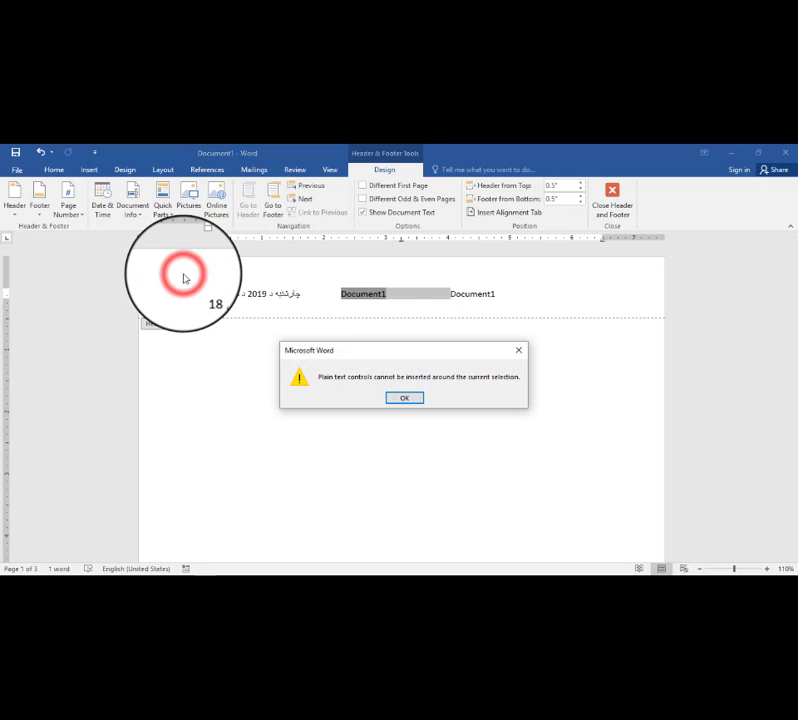
left_click(395, 396)
Step: Insert the Company document property within the middle file path text of the header and select it
left_click(368, 292)
double_click(373, 296)
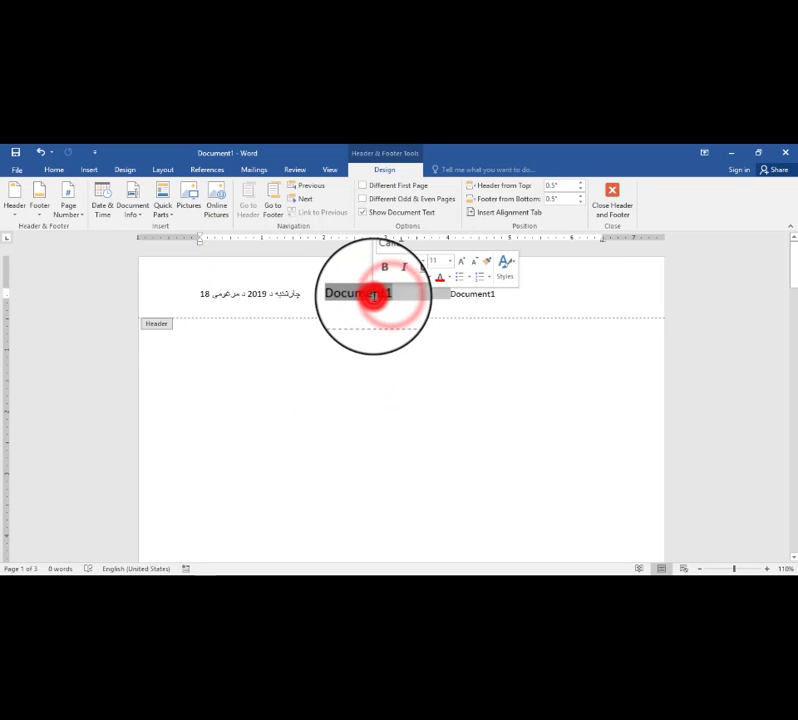
left_click(139, 214)
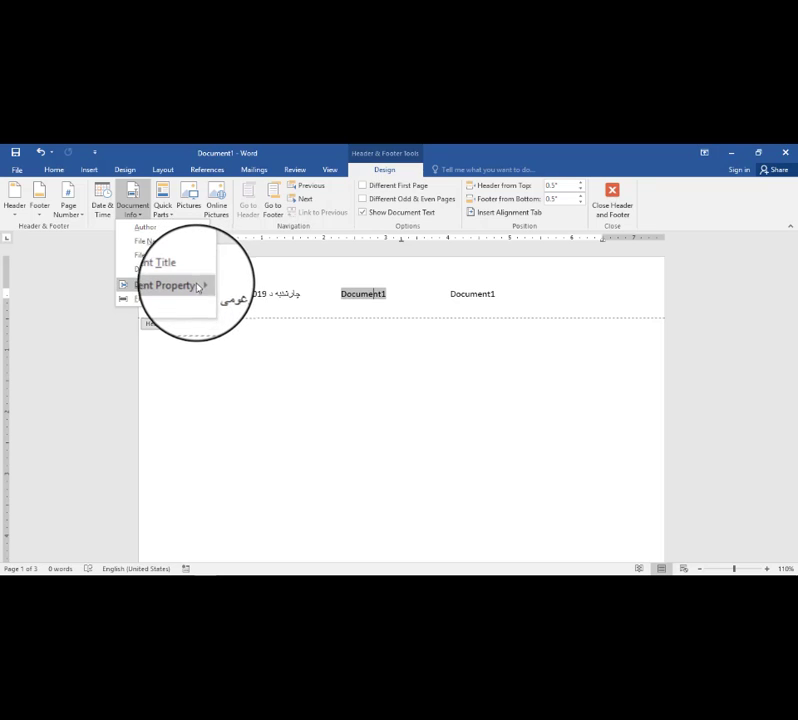
mouse_move(199, 287)
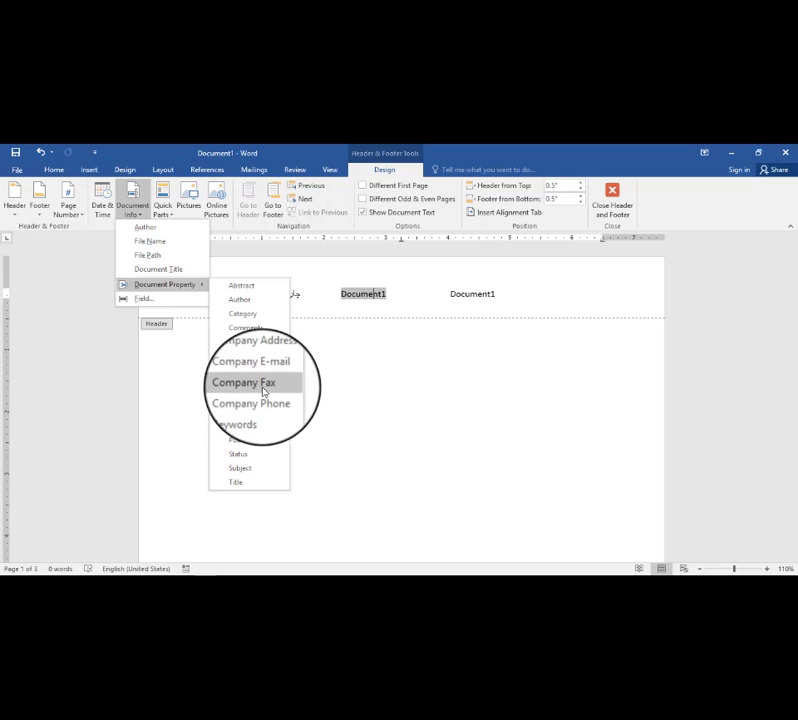
left_click(258, 343)
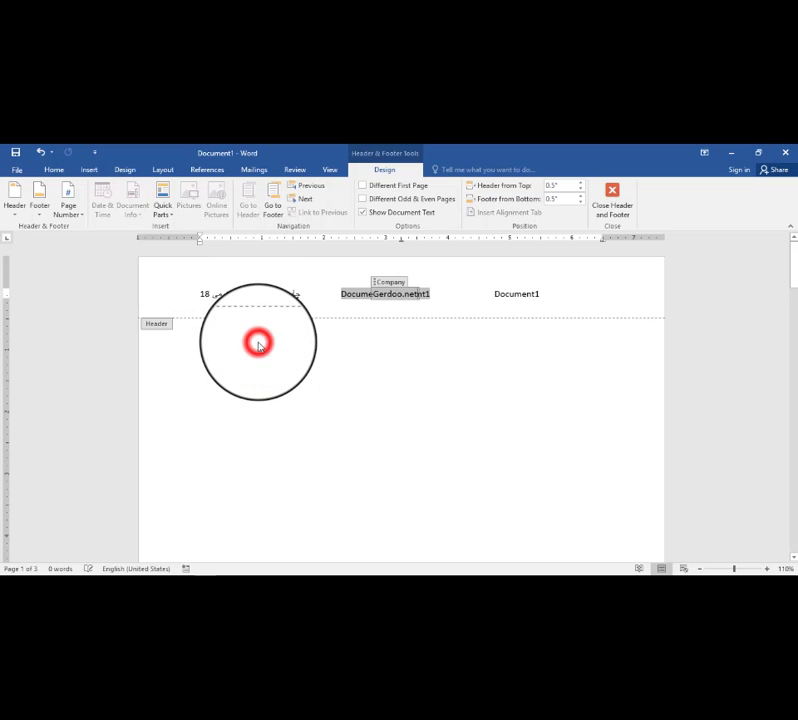
double_click(398, 294)
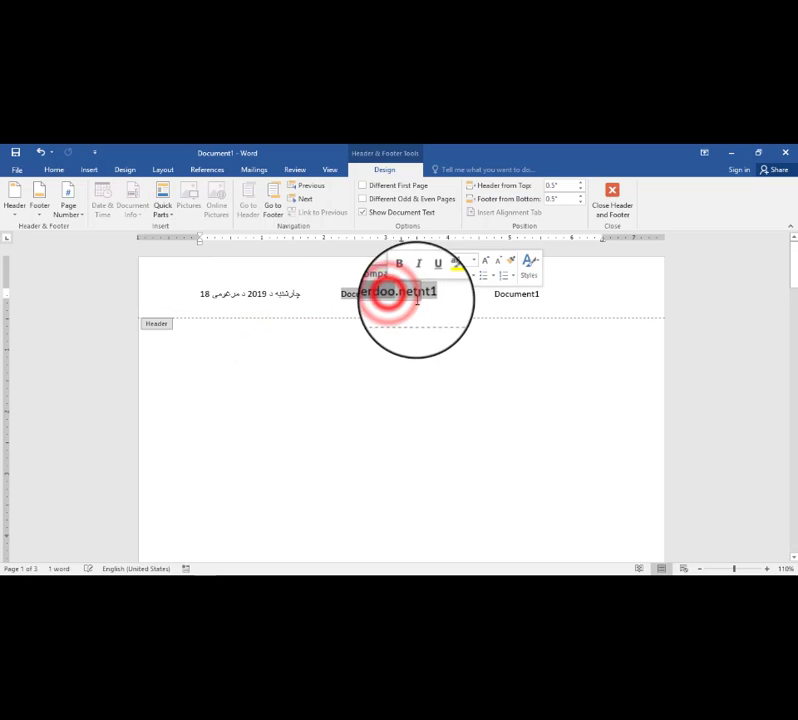
left_click(438, 301)
double_click(404, 294)
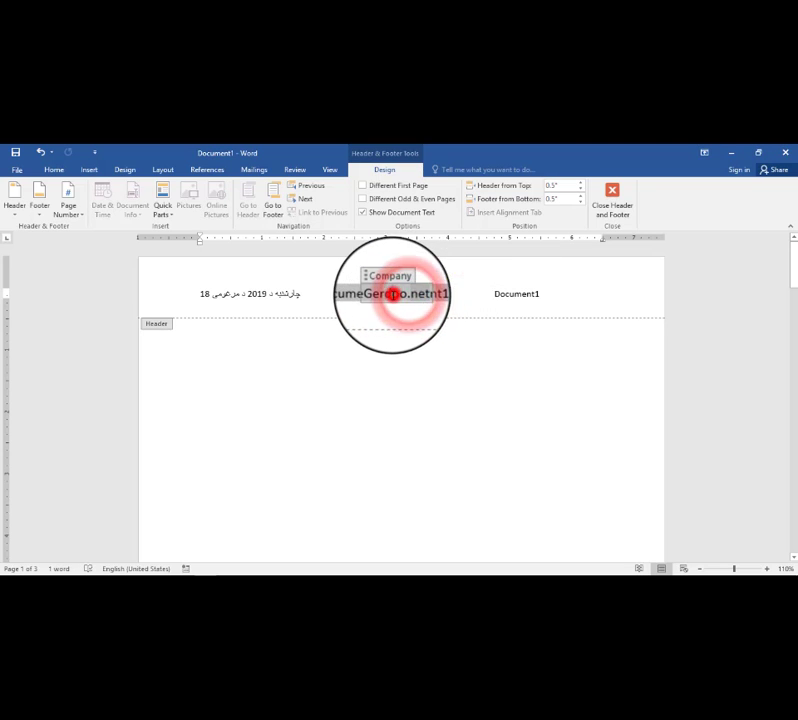
left_click(336, 293)
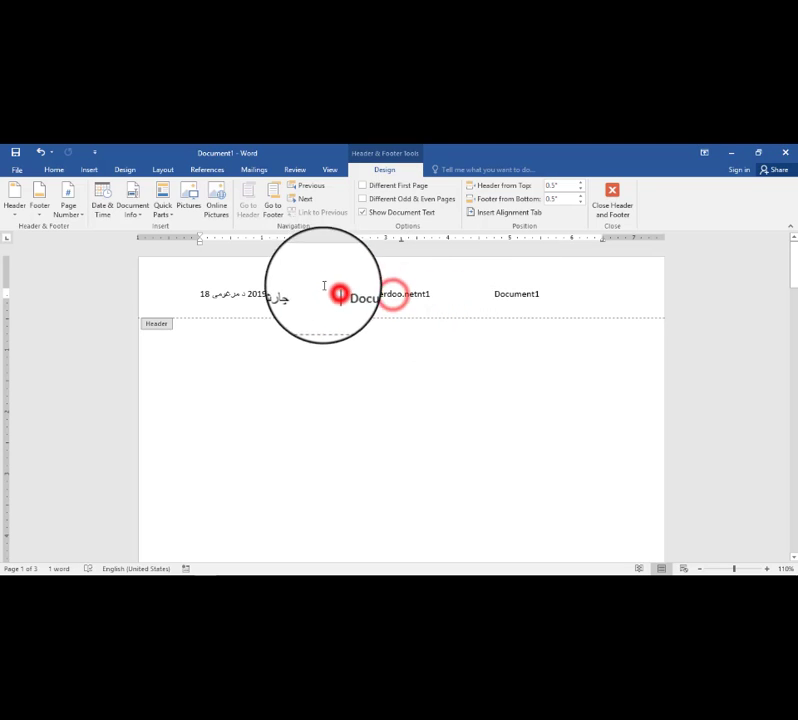
Step: Look through the Document Info options and the AutoText entries offered under Quick Parts
left_click(140, 214)
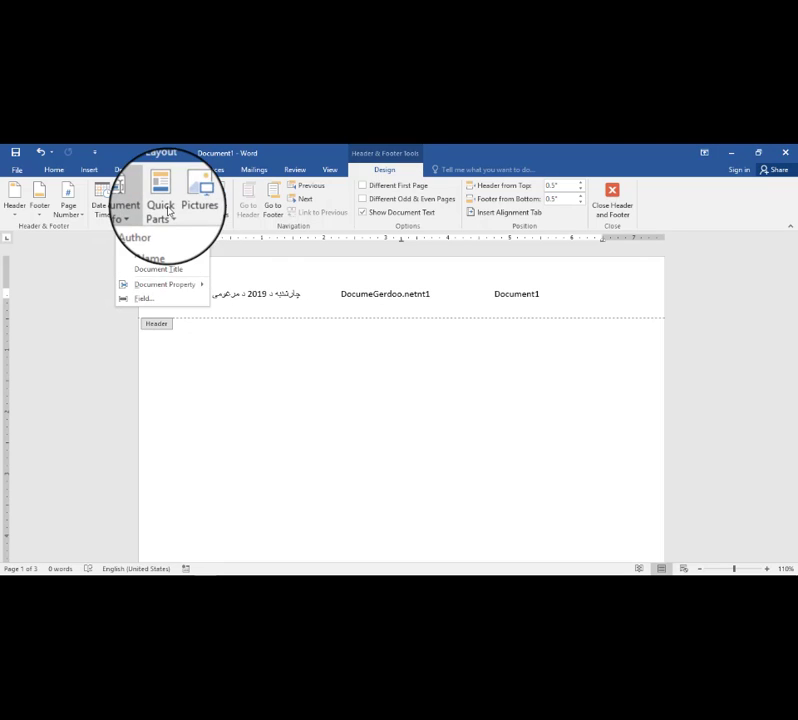
left_click(236, 255)
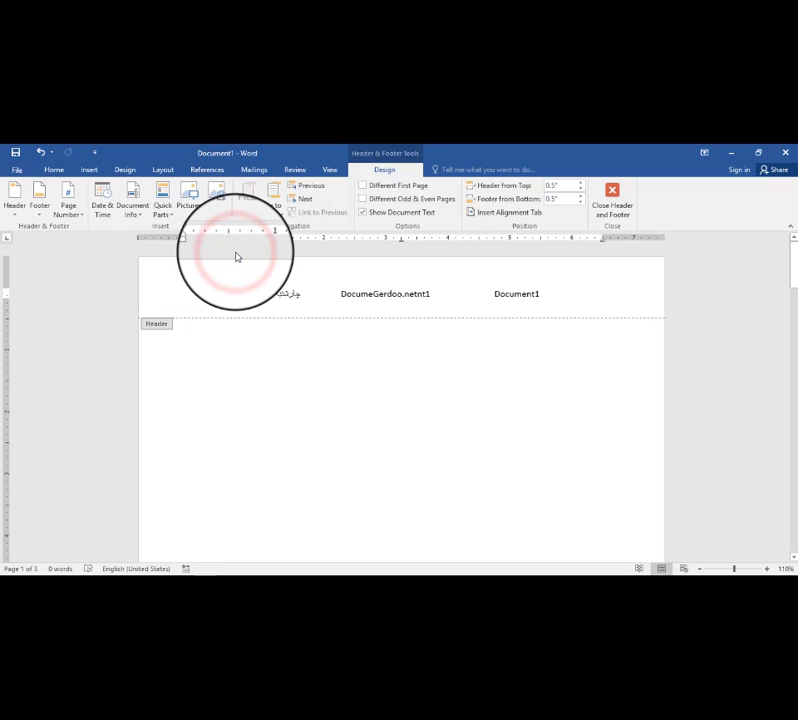
left_click(172, 218)
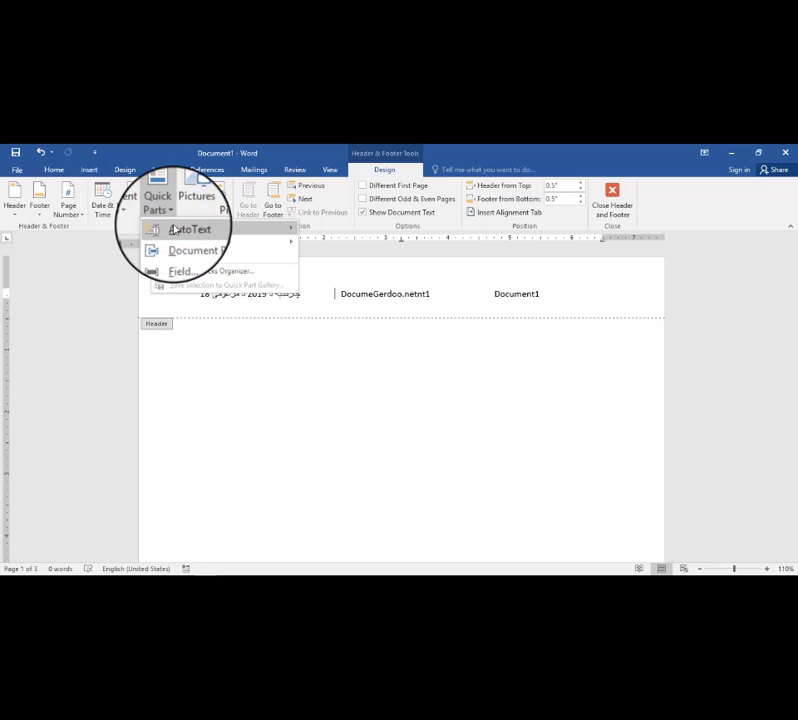
mouse_move(174, 229)
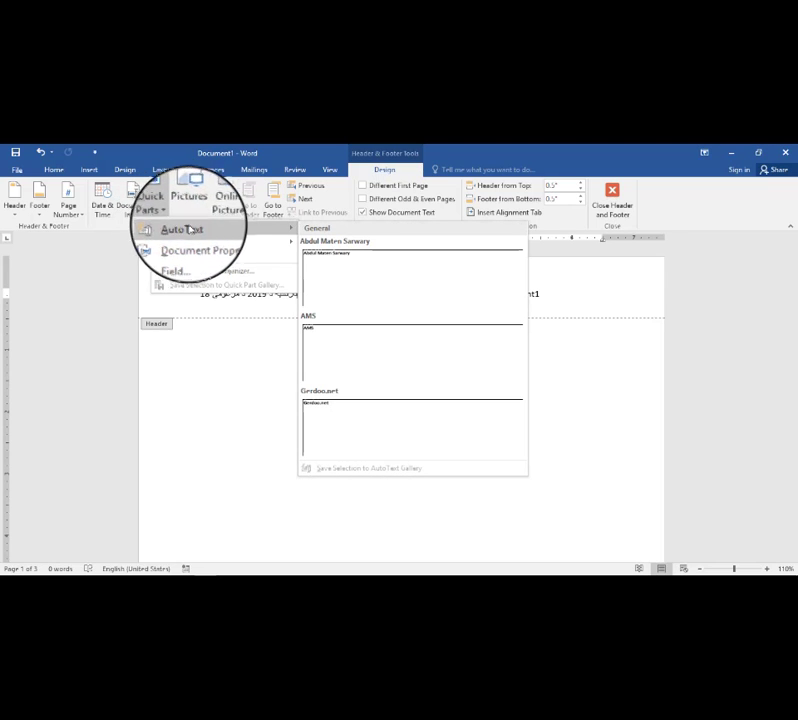
left_click(216, 351)
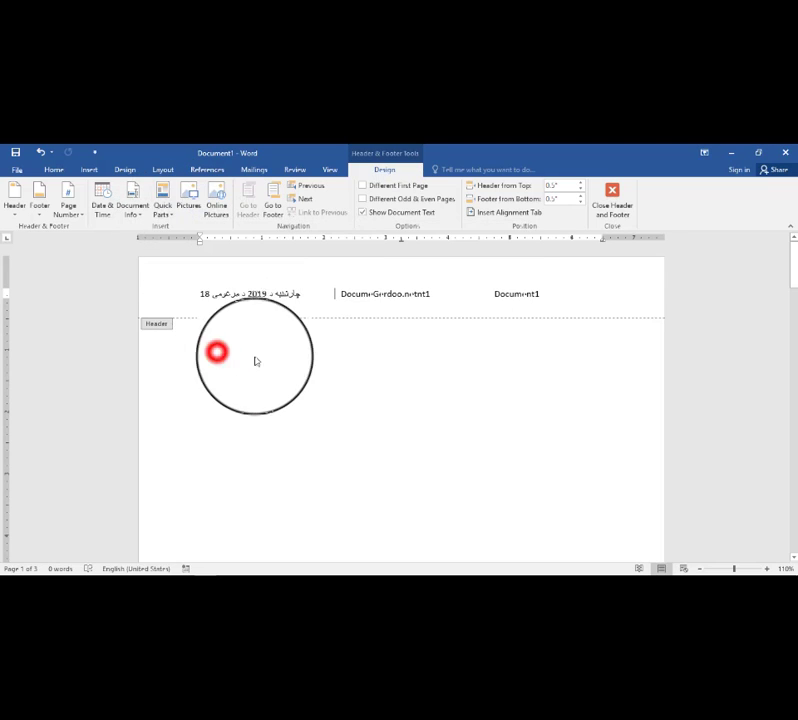
Step: Save the whole header line as a building block named Header1 in the Quick Parts gallery, General category
double_click(521, 293)
left_click(451, 292)
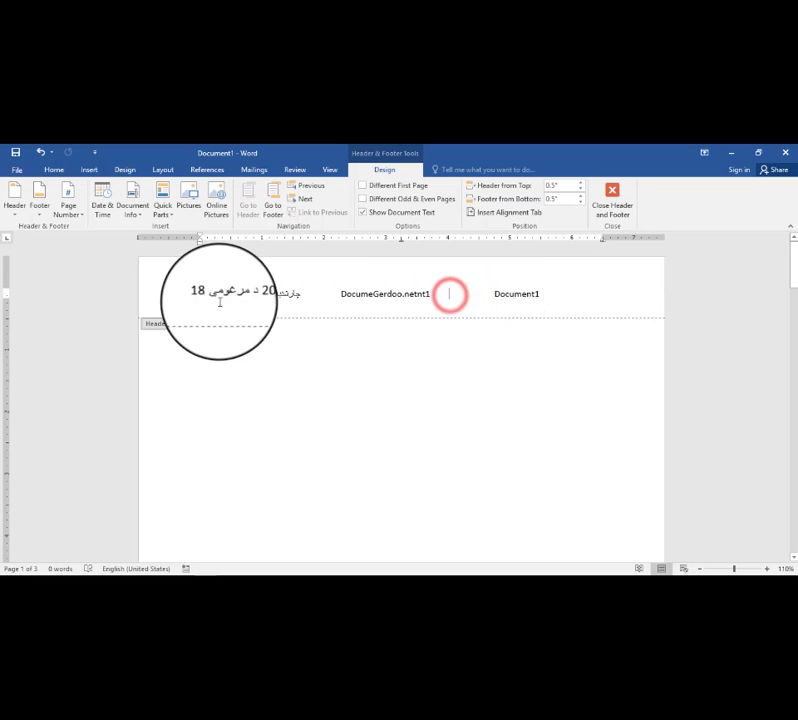
left_click(180, 297)
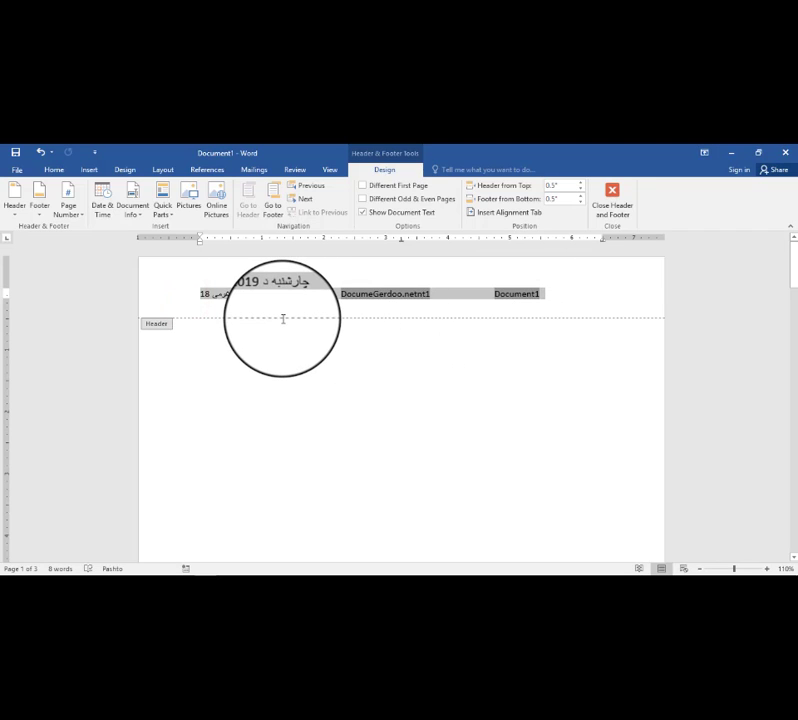
left_click(163, 210)
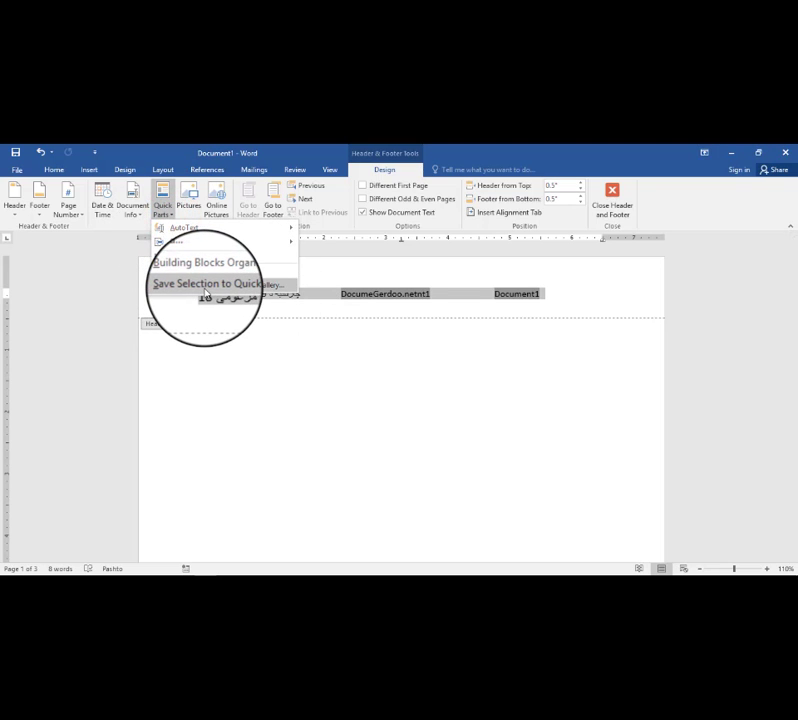
left_click(270, 287)
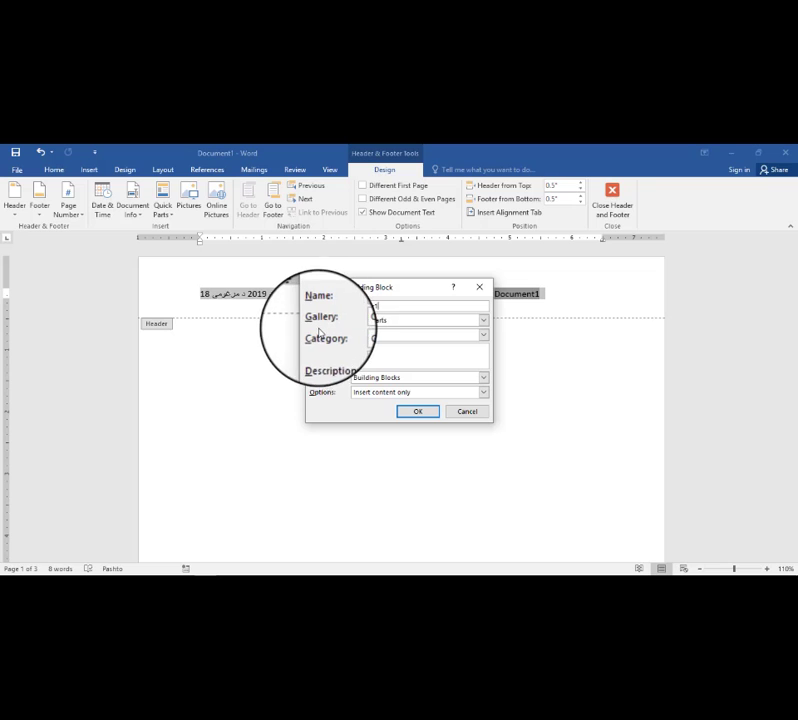
left_click(485, 320)
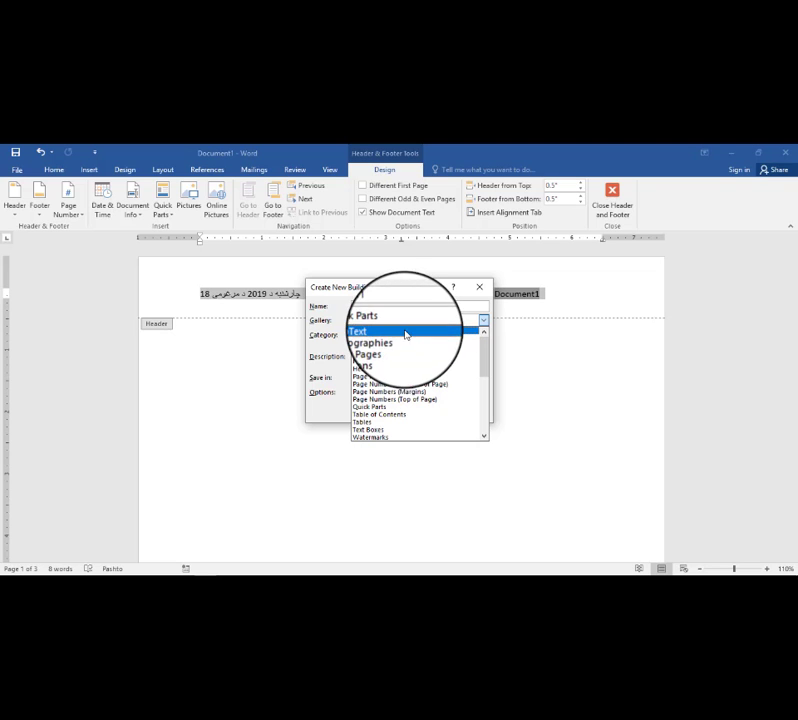
left_click(345, 316)
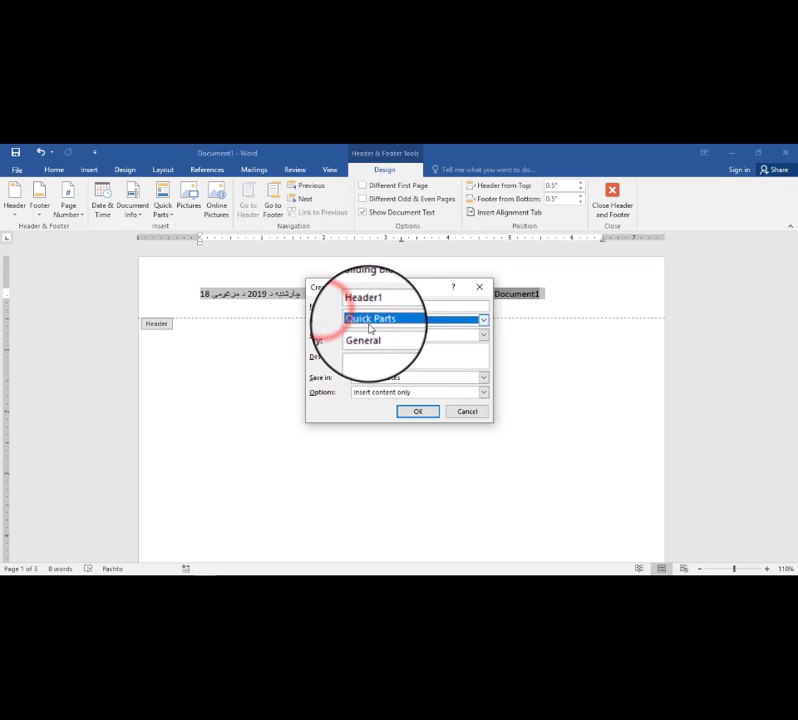
left_click(418, 411)
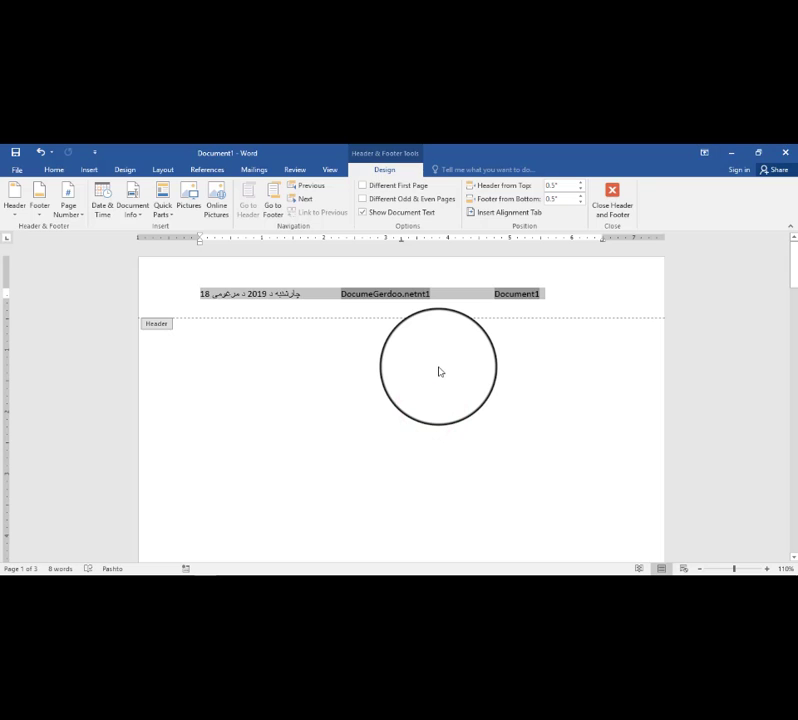
Step: Delete the header content and insert the saved Header1 quick part in its place
key("Delete")
left_click(157, 454)
left_click(256, 298)
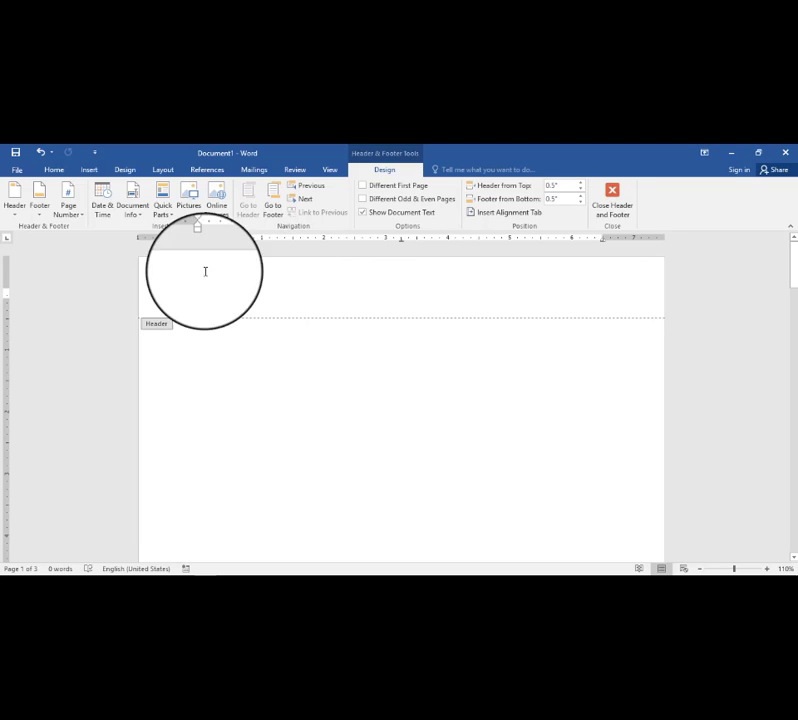
left_click(163, 210)
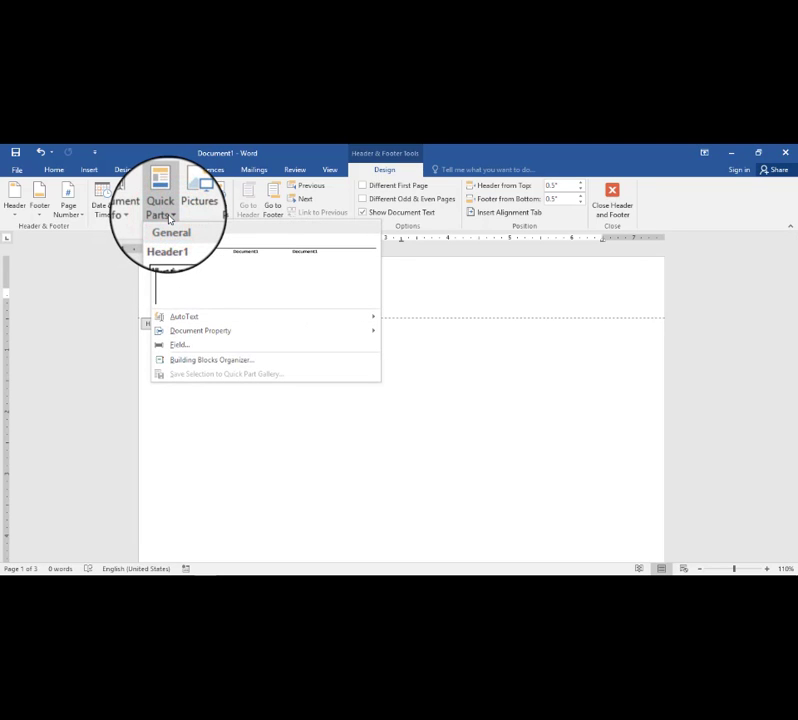
left_click(272, 281)
left_click(375, 368)
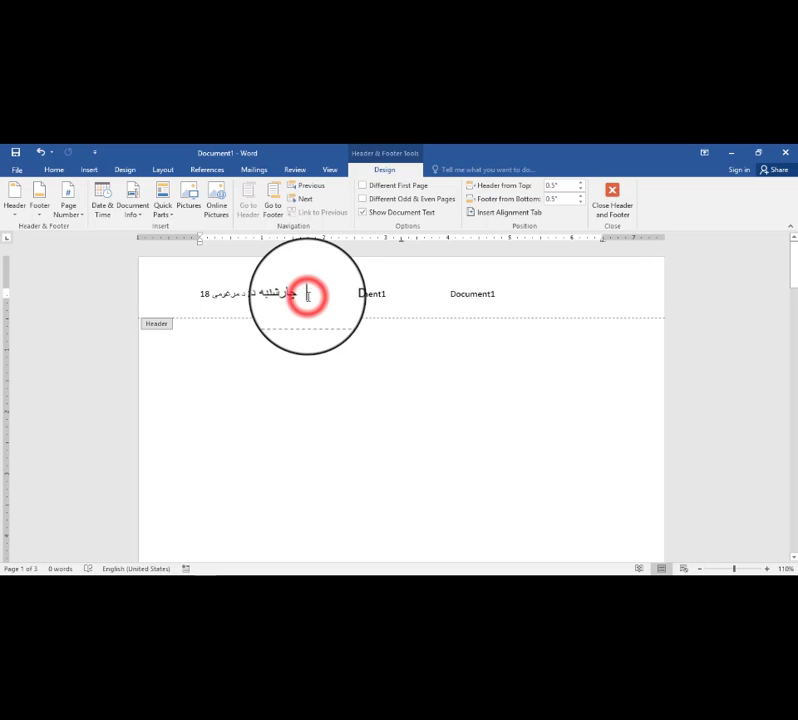
left_click_drag(201, 294, 293, 294)
triple_click(283, 294)
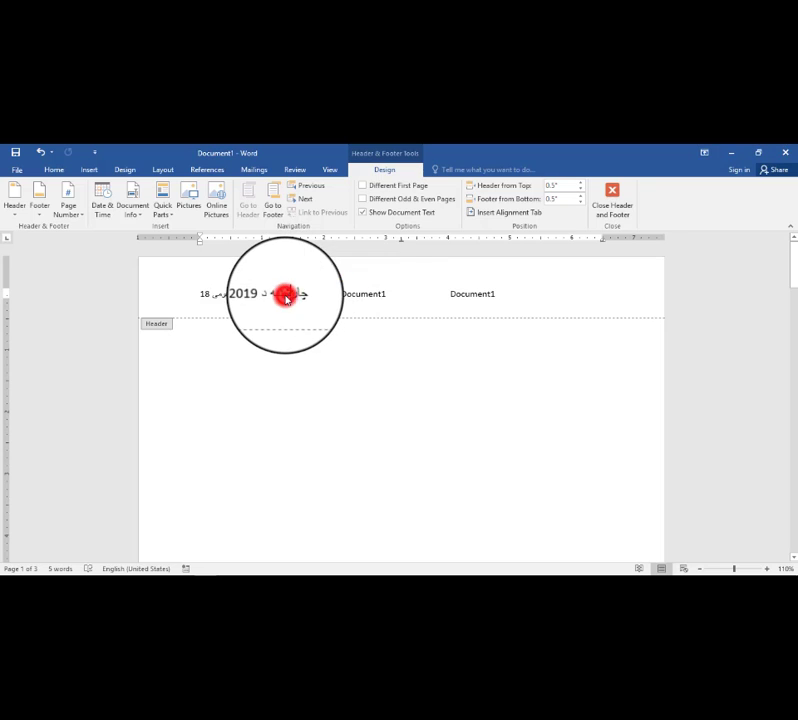
left_click(240, 299)
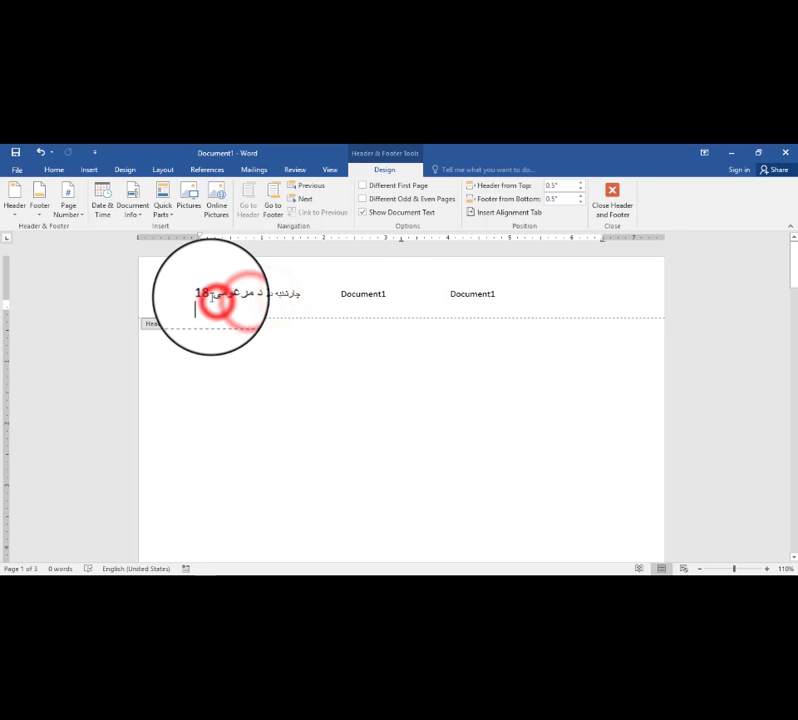
triple_click(208, 293)
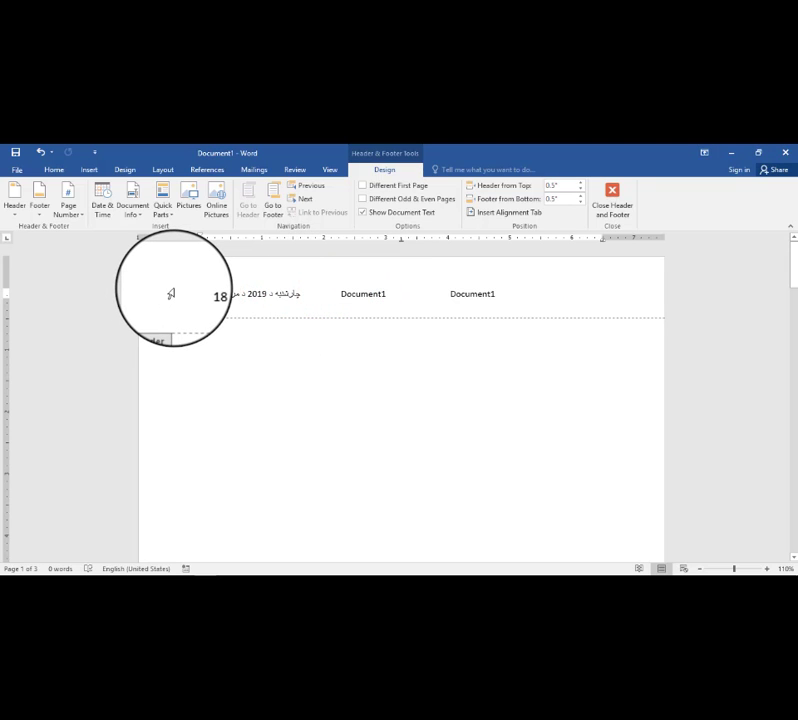
Step: Review the saved AutoText entries available for the header alongside the Header1 quick part
left_click(144, 217)
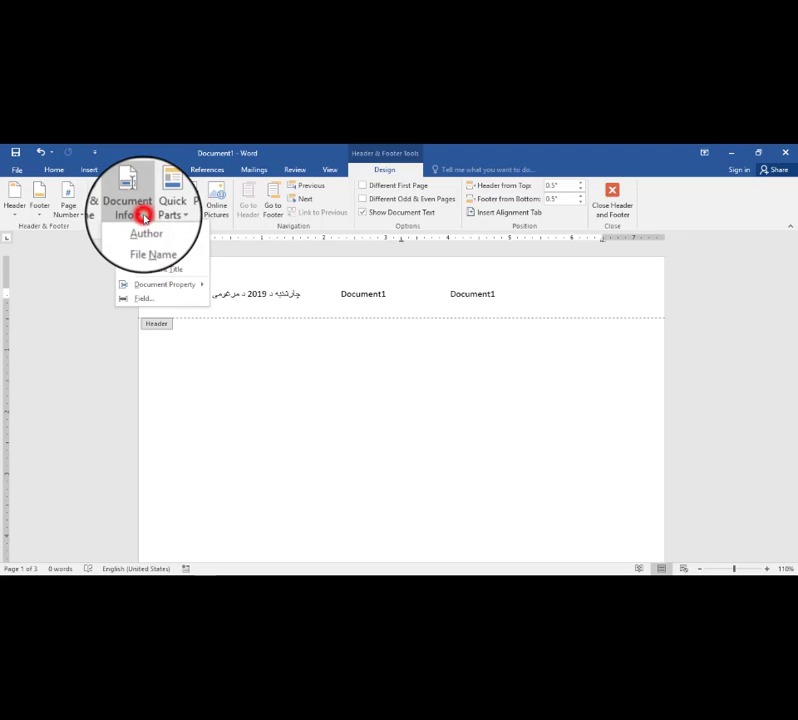
left_click(140, 214)
left_click(171, 215)
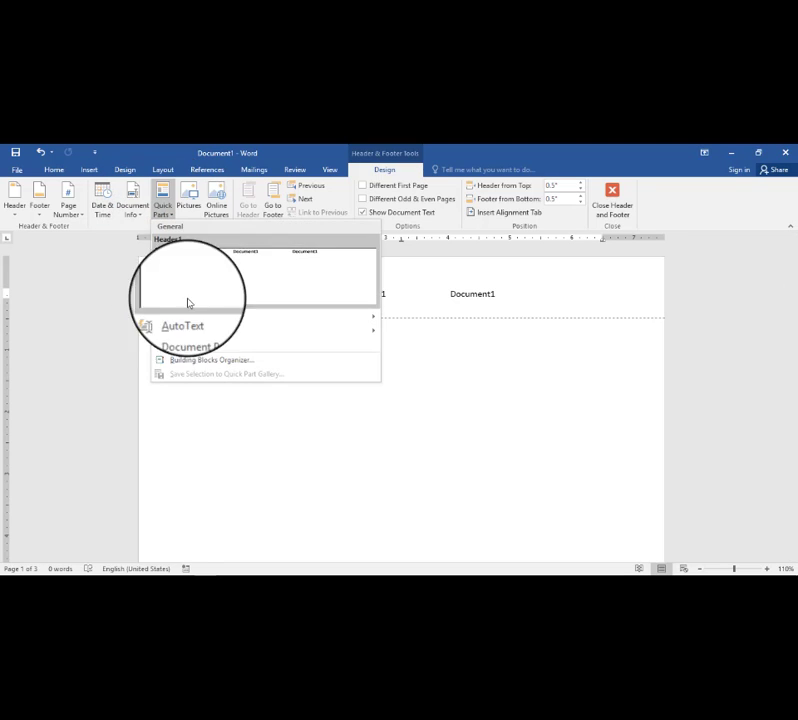
mouse_move(195, 318)
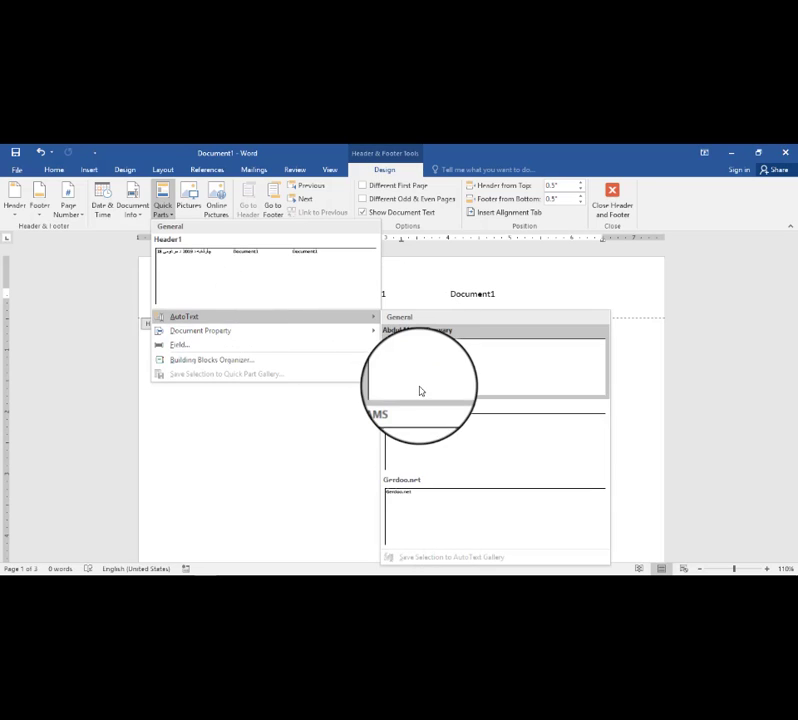
left_click(290, 433)
Step: Examine the date and the two Document1 entries in the inserted header line, along with the Quick Parts options
double_click(358, 291)
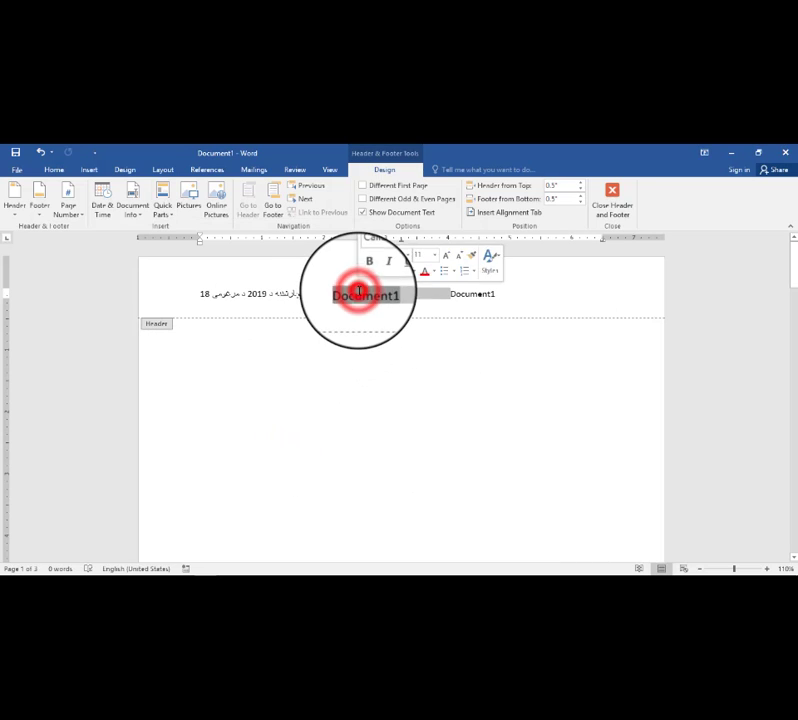
triple_click(249, 293)
left_click(219, 295)
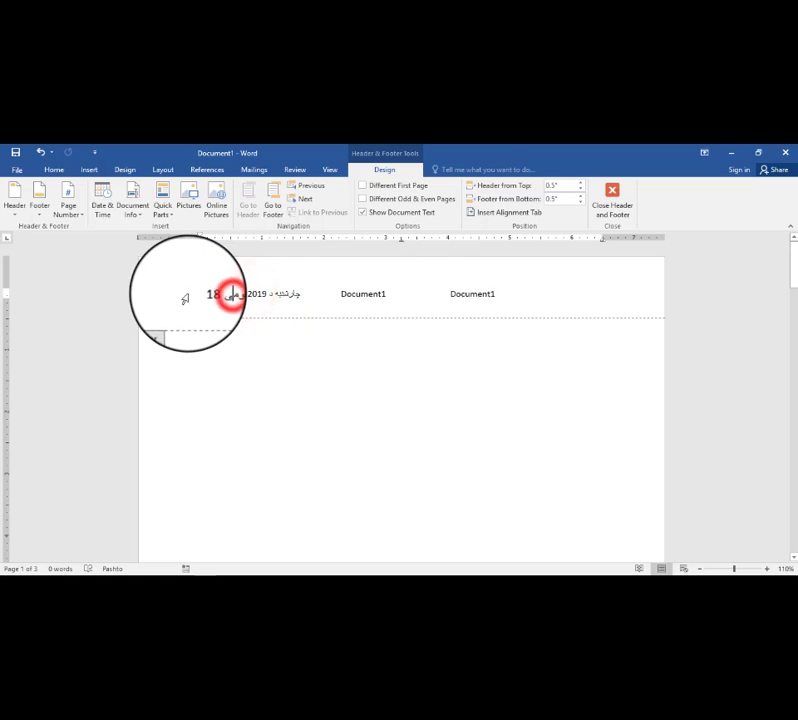
left_click(187, 294)
left_click(294, 297)
left_click(304, 295)
left_click_drag(309, 293, 196, 293)
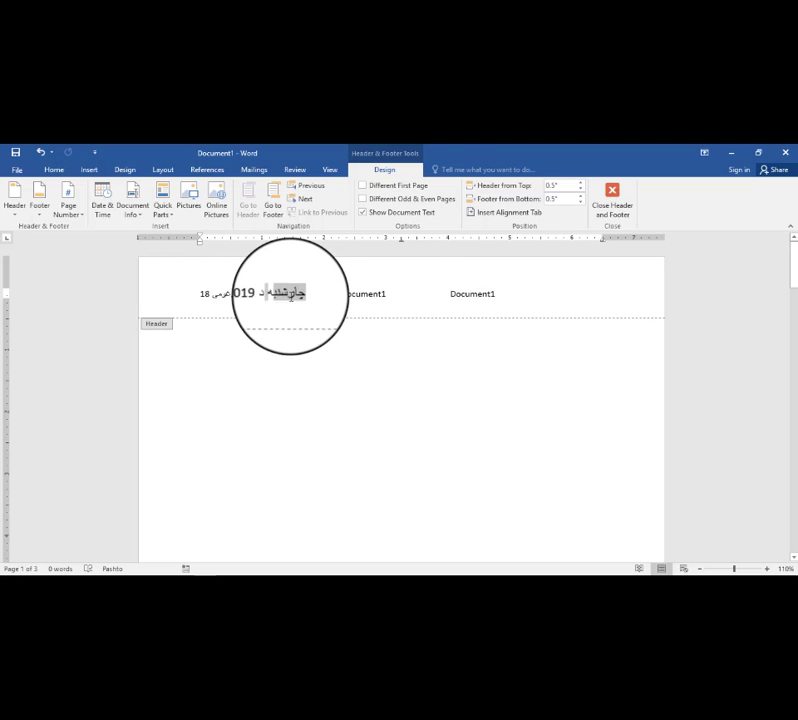
left_click(212, 297)
left_click_drag(208, 294, 303, 293)
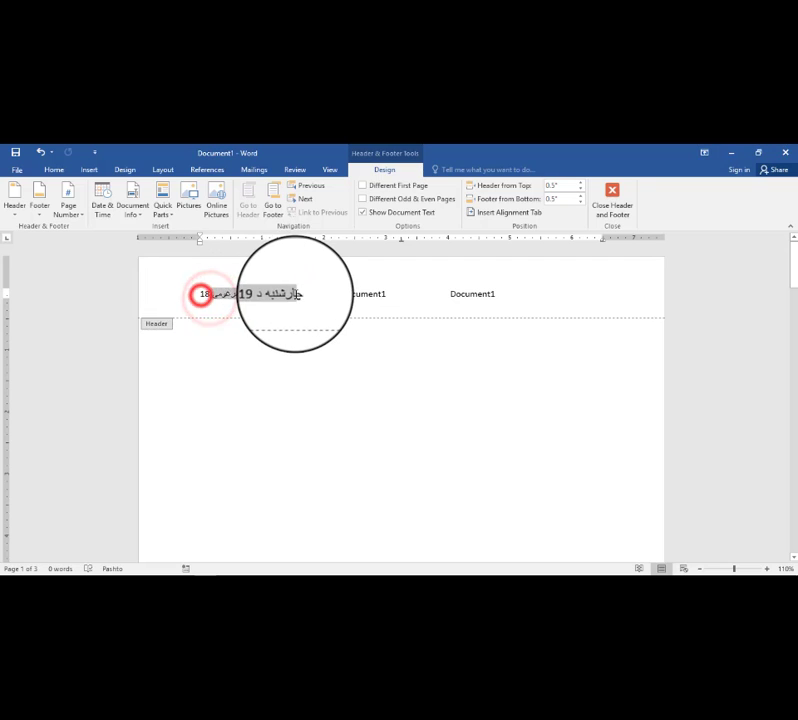
triple_click(280, 297)
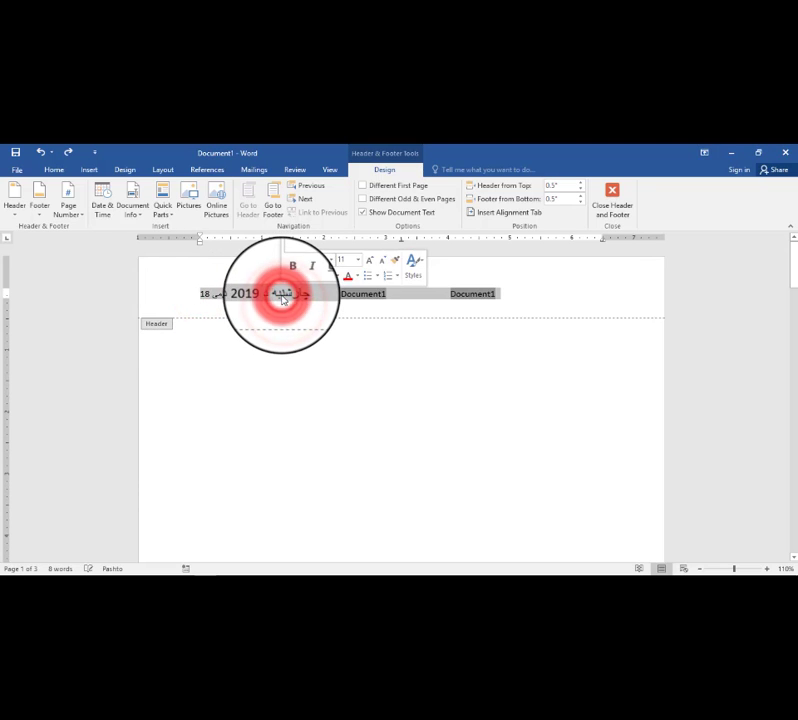
left_click(322, 295)
double_click(358, 297)
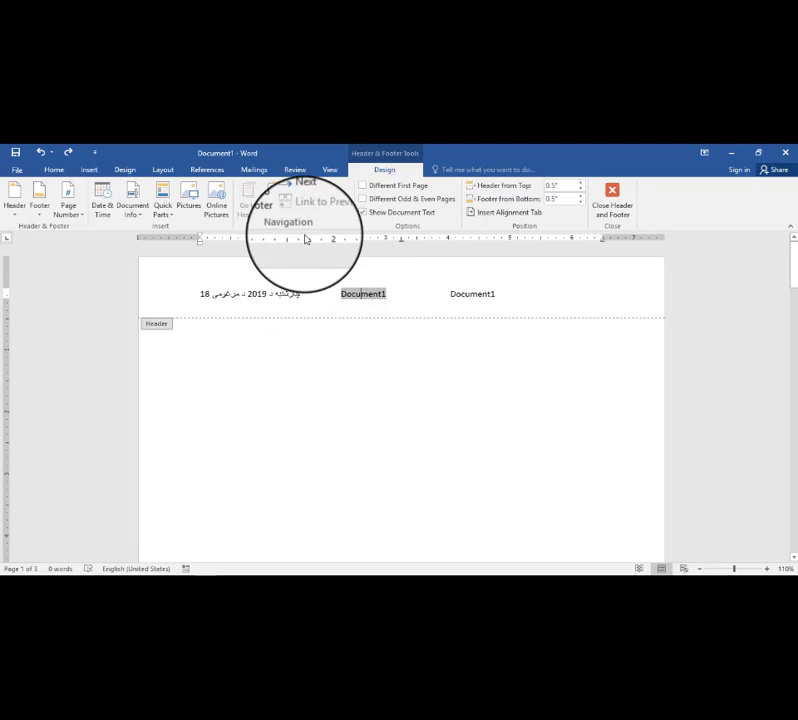
left_click(165, 210)
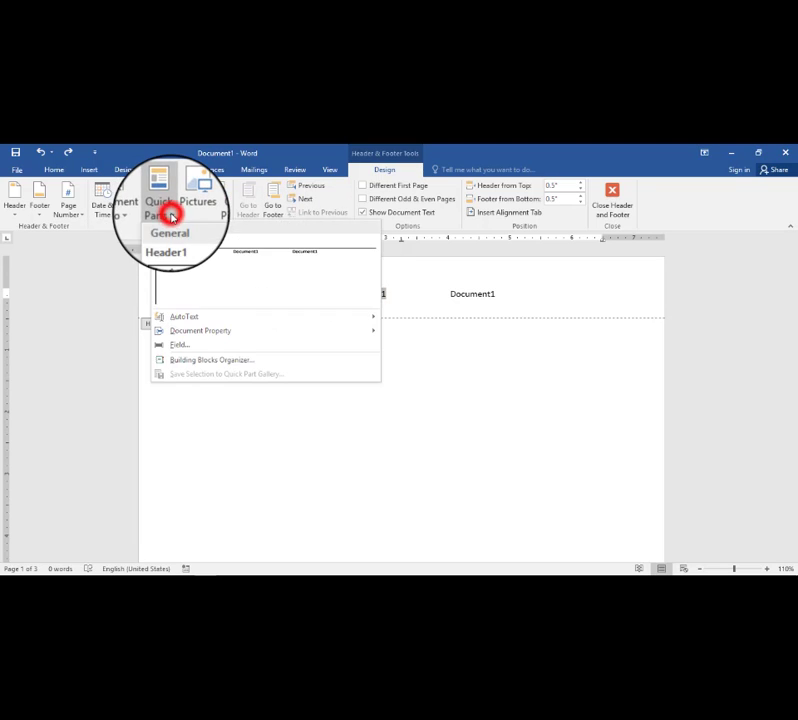
left_click(420, 346)
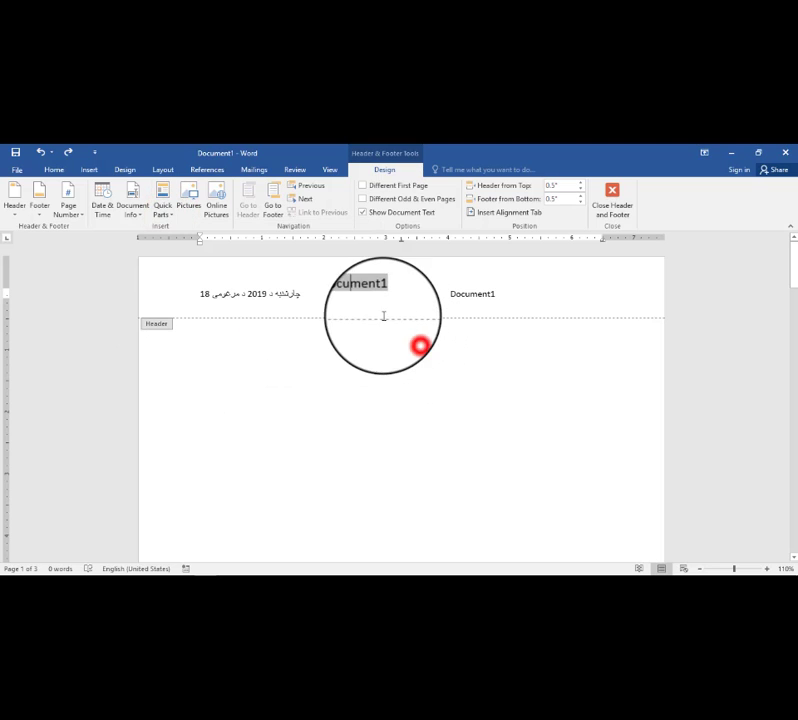
double_click(368, 294)
left_click(445, 344)
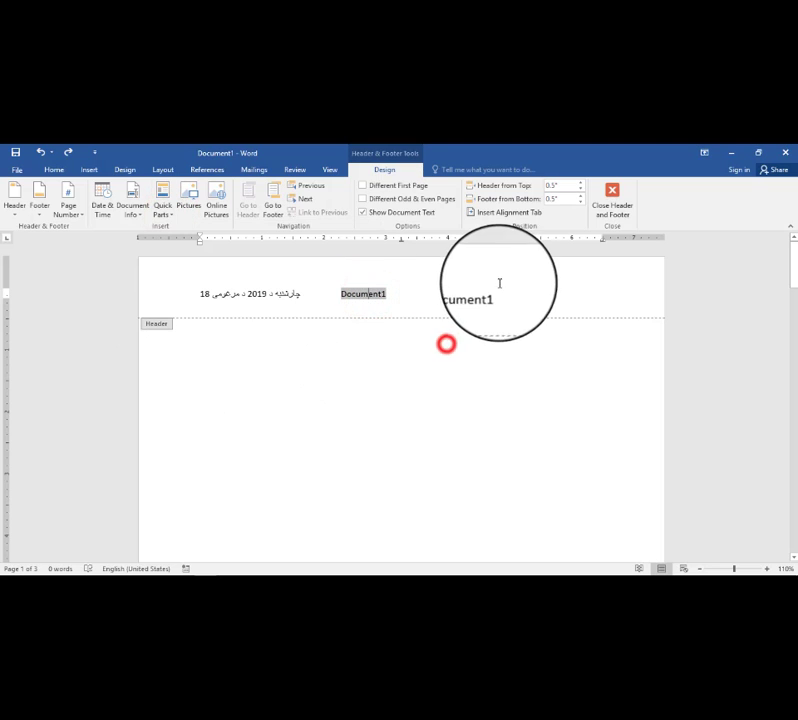
Step: Replace the Document1 text in the header's Author field with the author's full name in Pashto
left_click(515, 289)
left_click(500, 296)
left_click(482, 296)
double_click(482, 296)
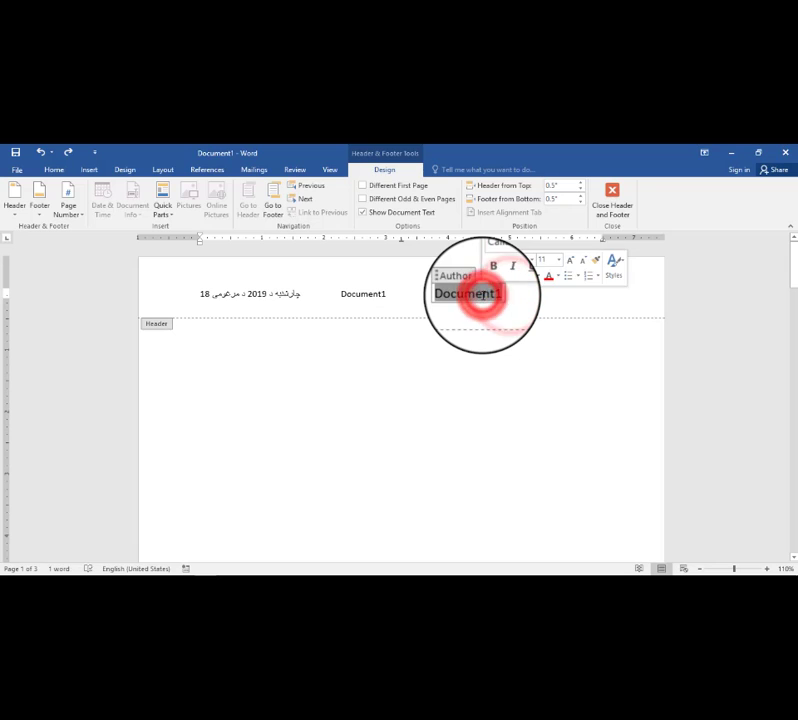
type("ufn")
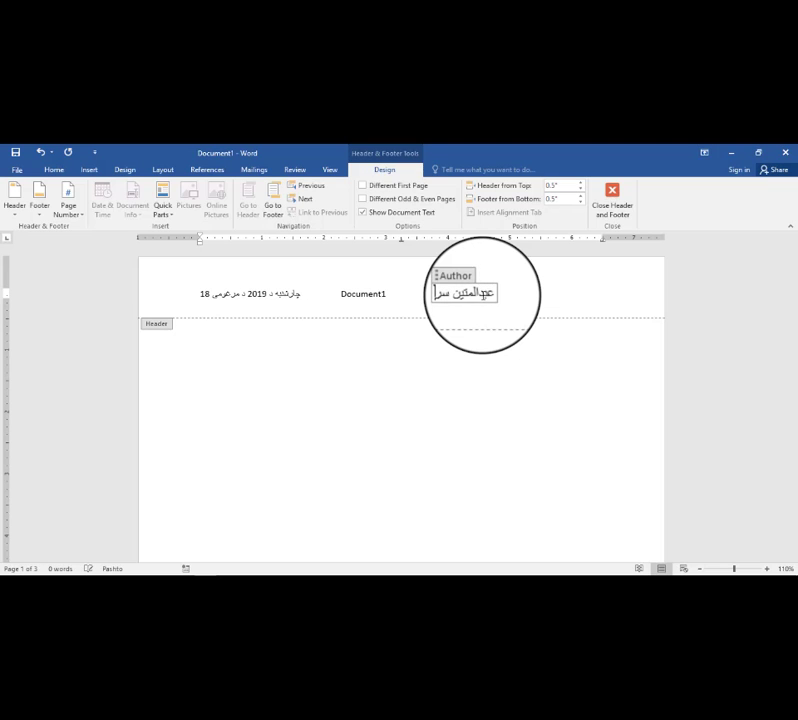
Step: Save the author's name from the header as a building block in the AutoText gallery, General category
triple_click(482, 296)
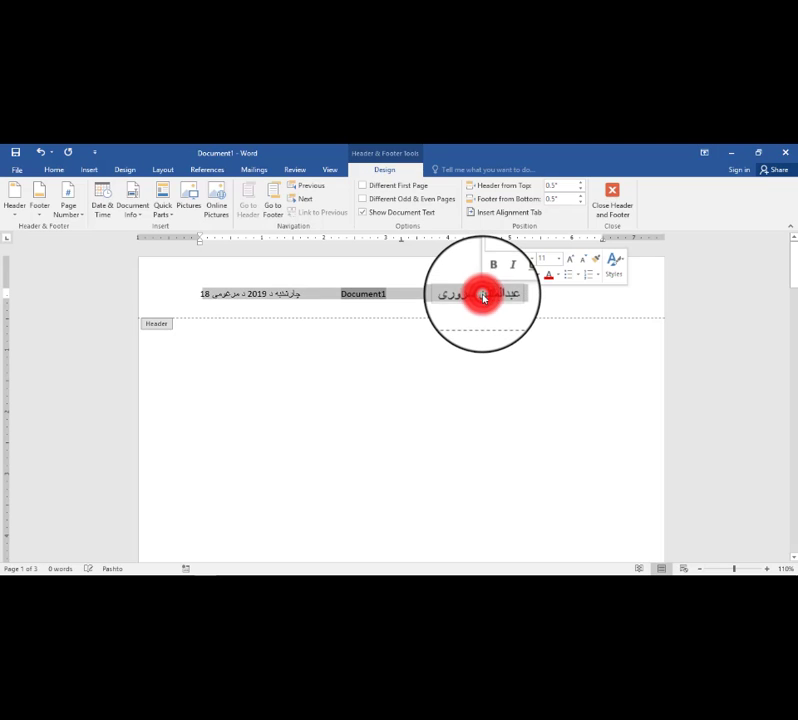
left_click(486, 295)
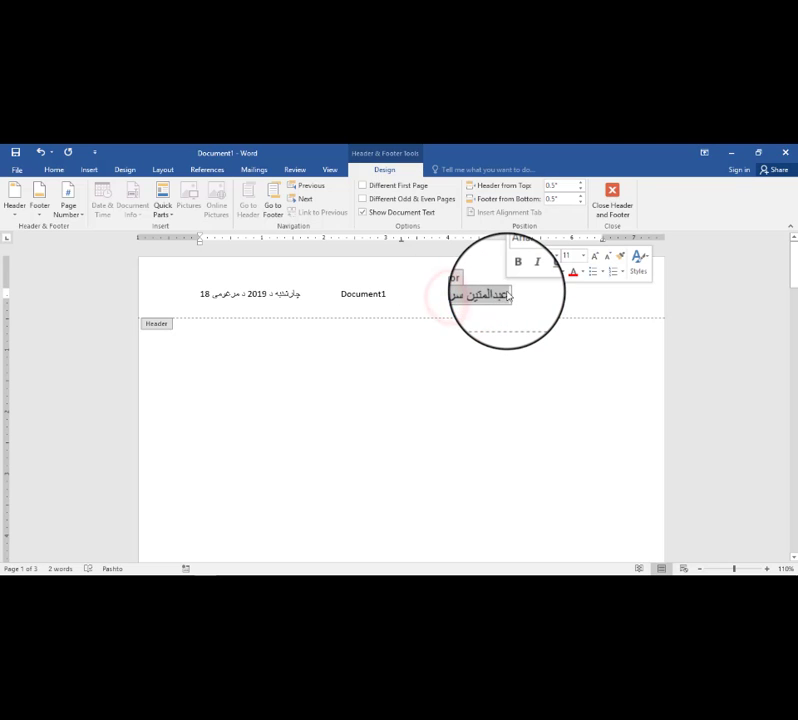
left_click(165, 212)
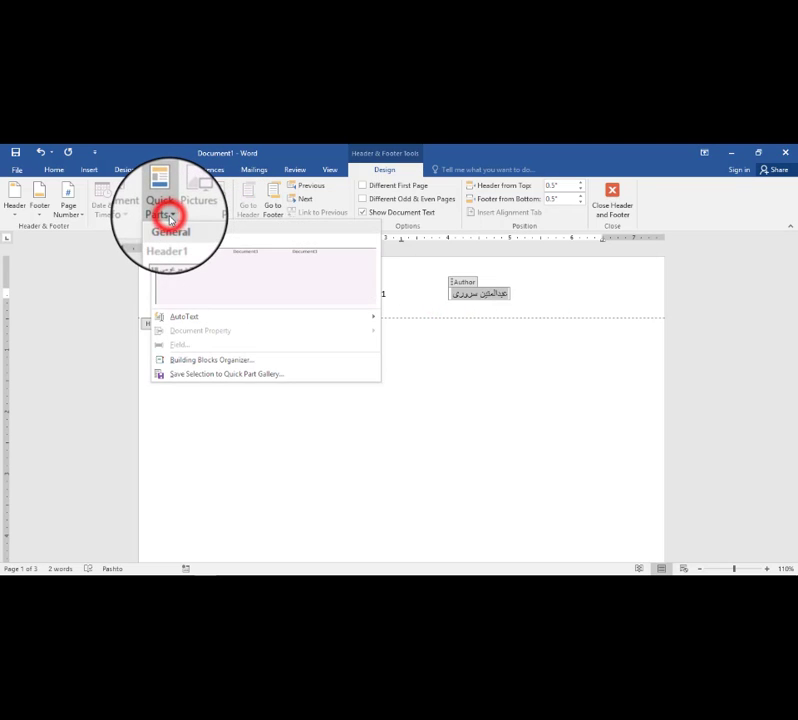
left_click(212, 373)
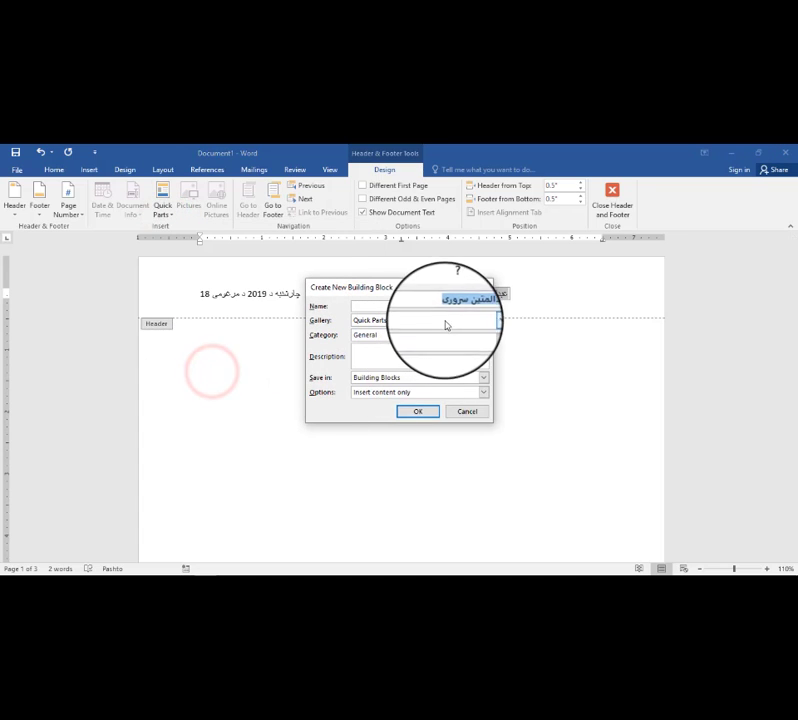
left_click(483, 321)
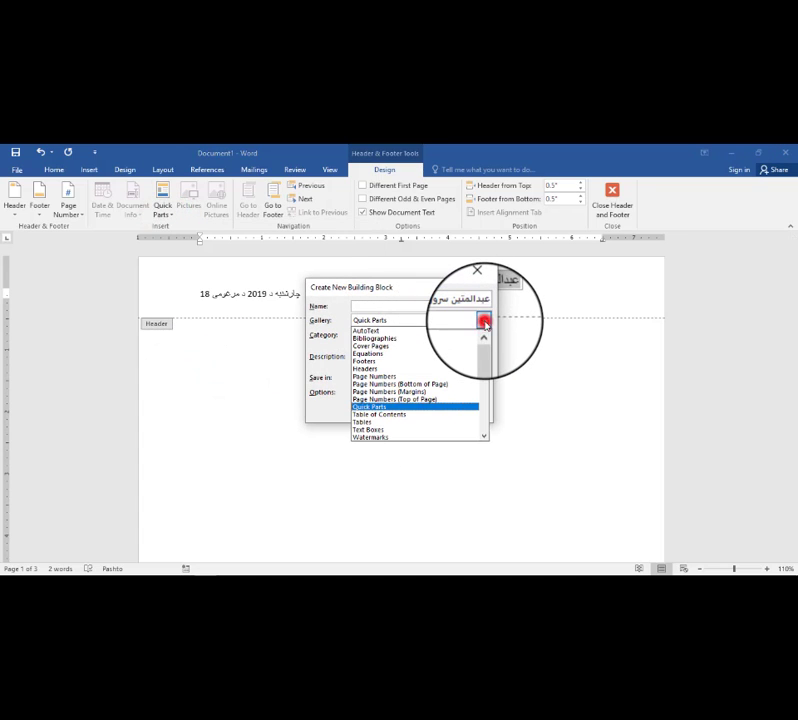
left_click(446, 333)
left_click(425, 411)
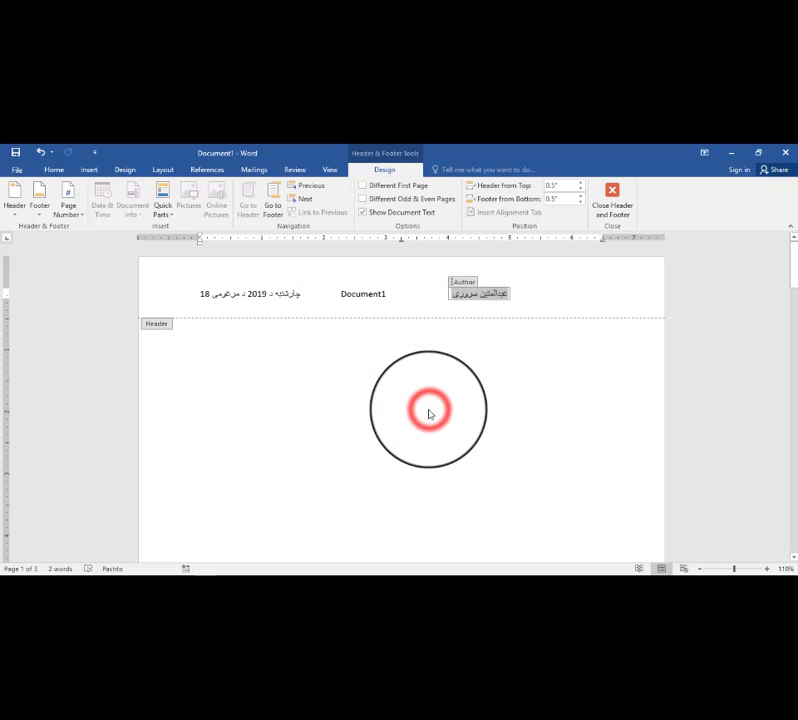
Step: Delete the Author field and the rest of the header content, leaving the header empty
left_click(474, 294)
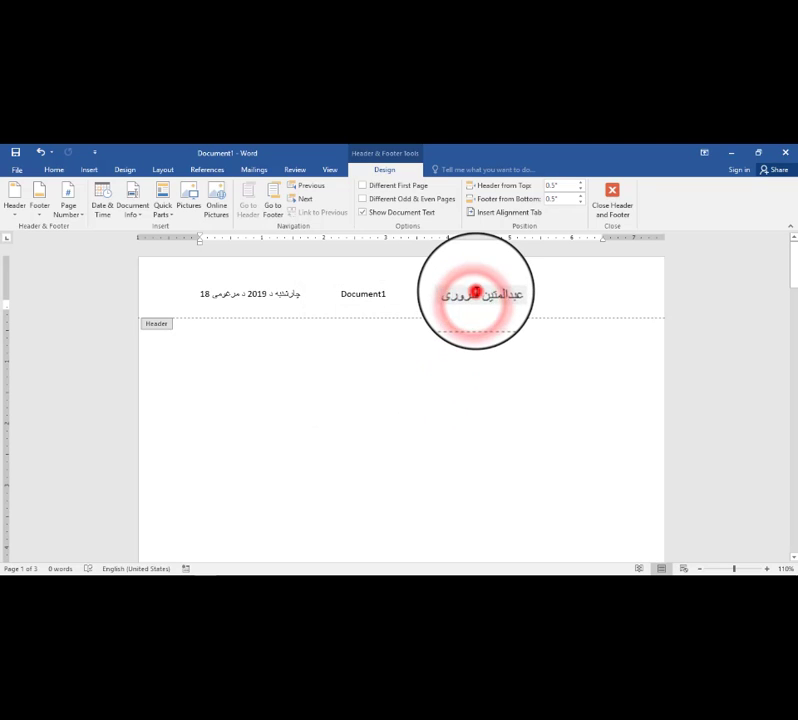
key("Delete")
left_click(499, 289)
triple_click(472, 297)
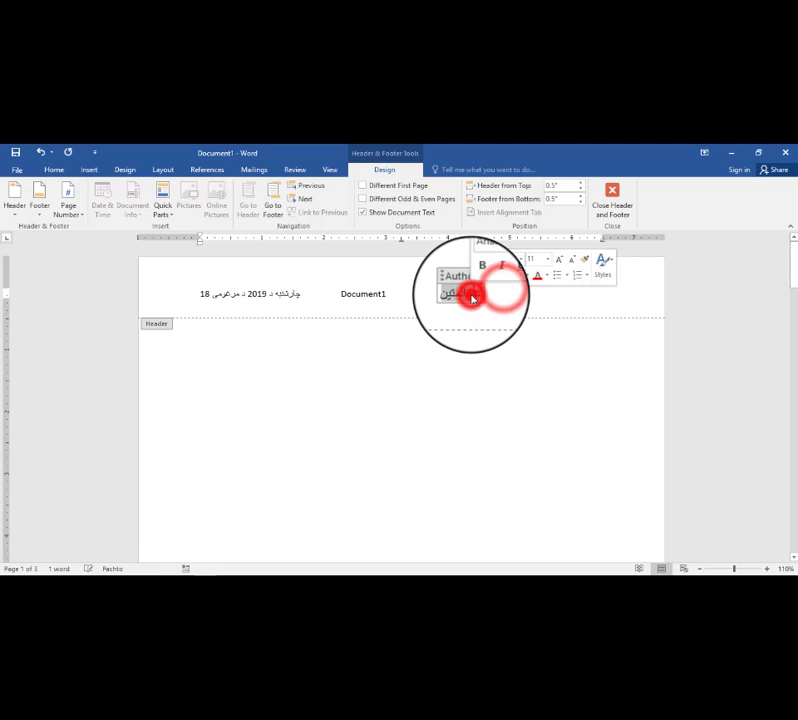
key("Delete")
left_click(393, 286)
left_click(355, 402)
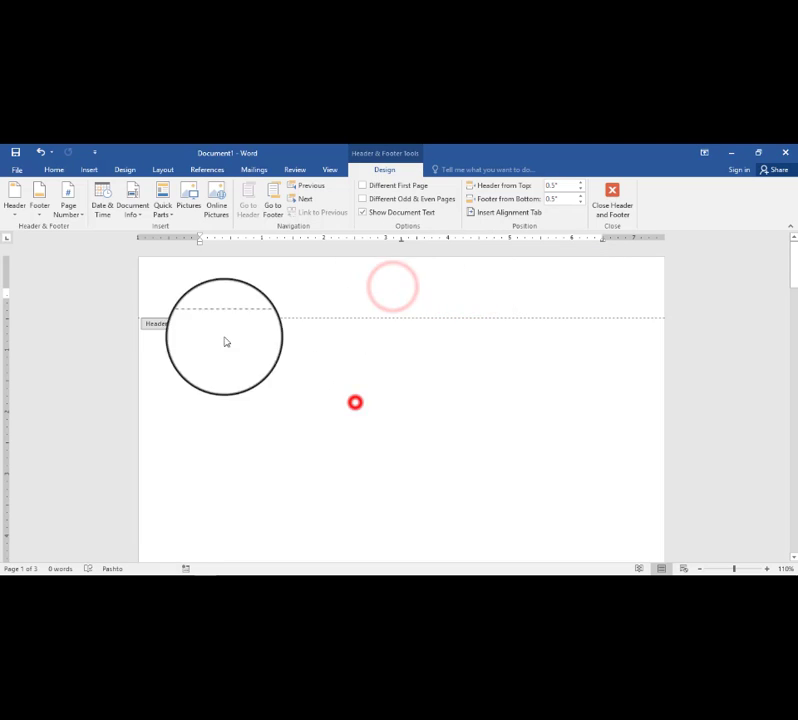
Step: Insert the saved AutoText entry with the author's Pashto name into the empty header
left_click(170, 214)
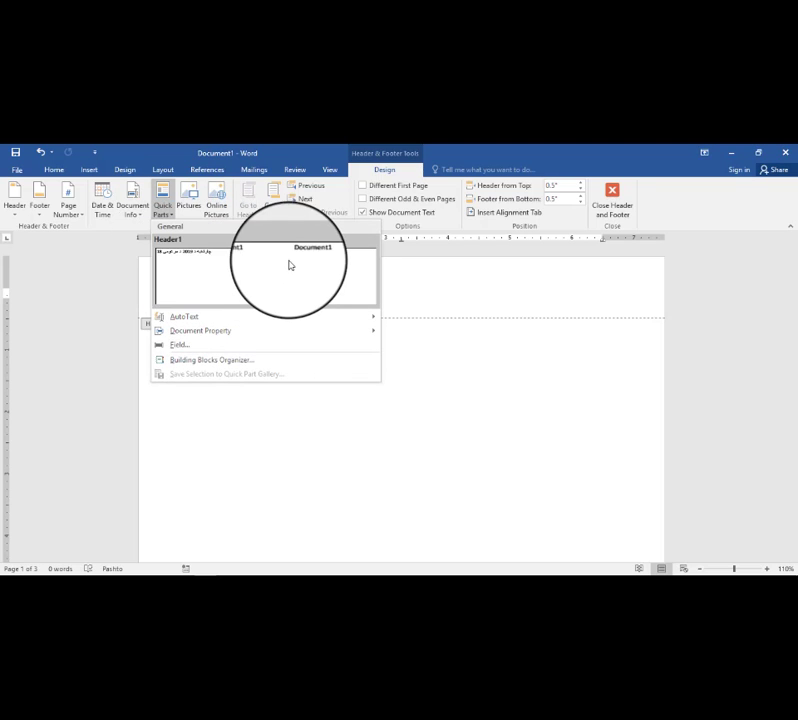
mouse_move(186, 318)
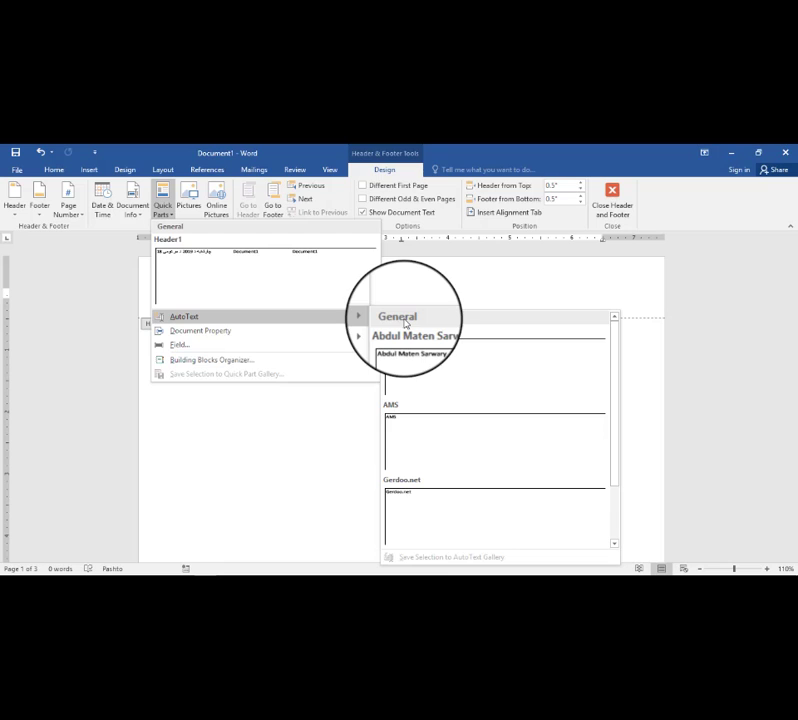
scroll(453, 457, "down", 1)
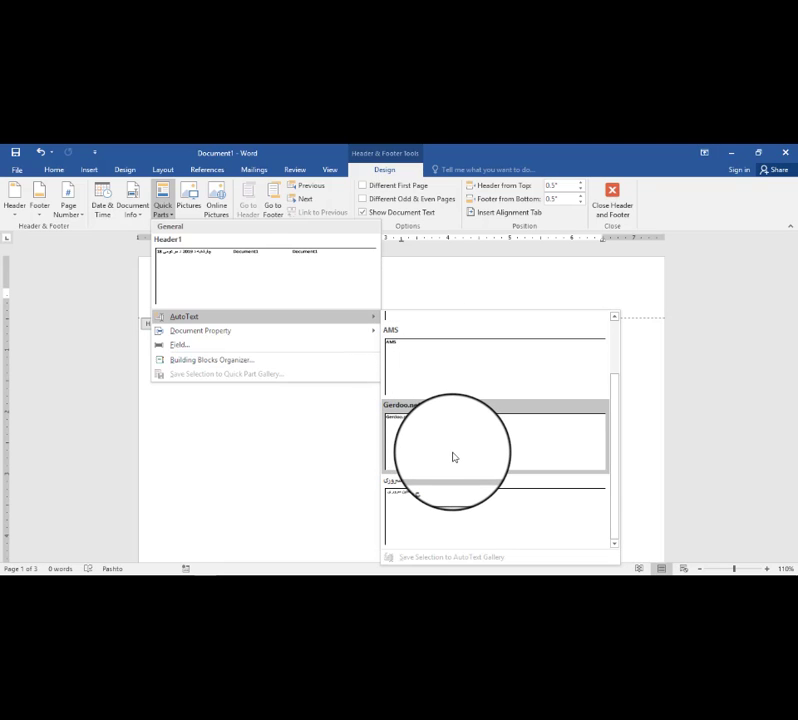
left_click(479, 522)
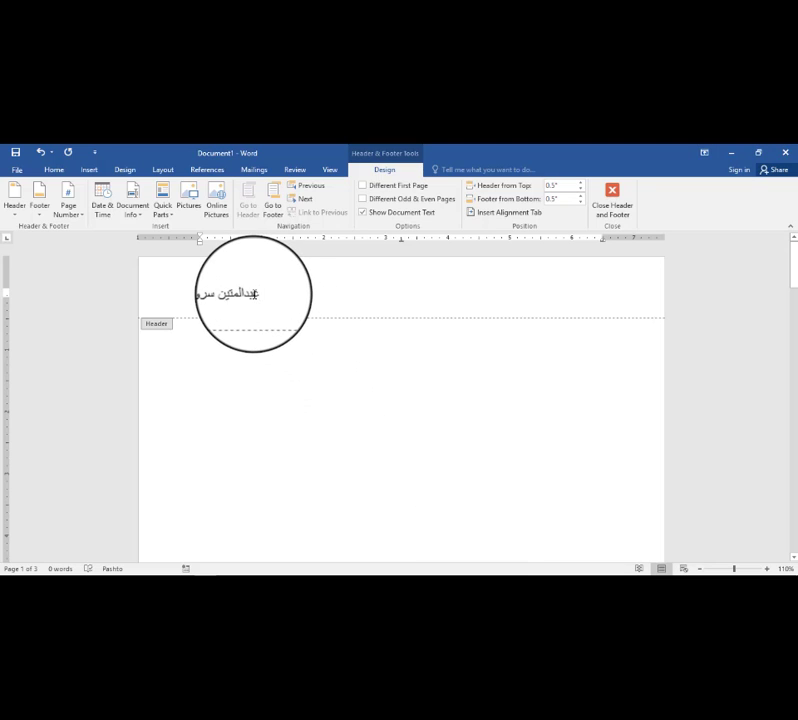
left_click(279, 294)
left_click(275, 401)
triple_click(236, 297)
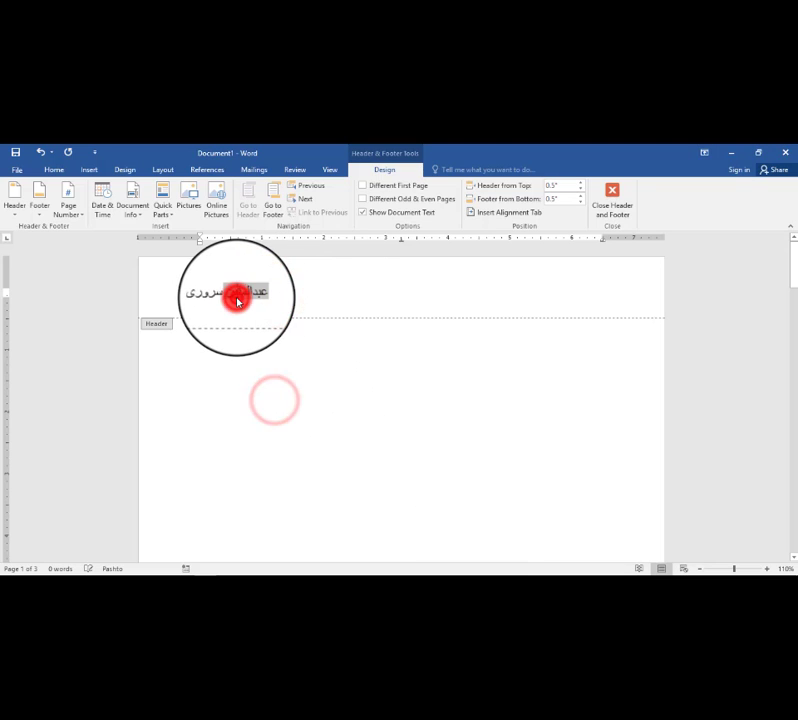
left_click(270, 344)
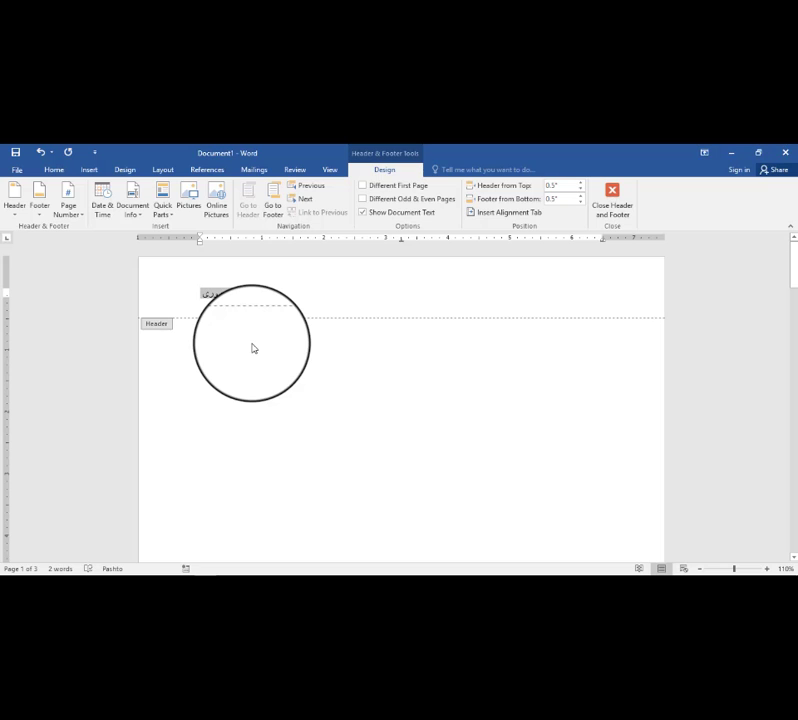
left_click(172, 216)
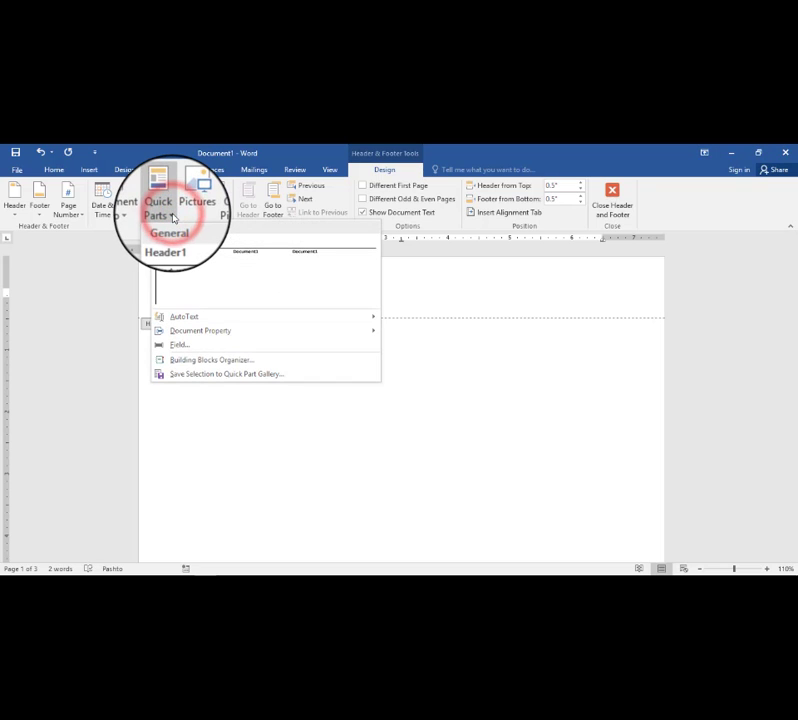
left_click(172, 216)
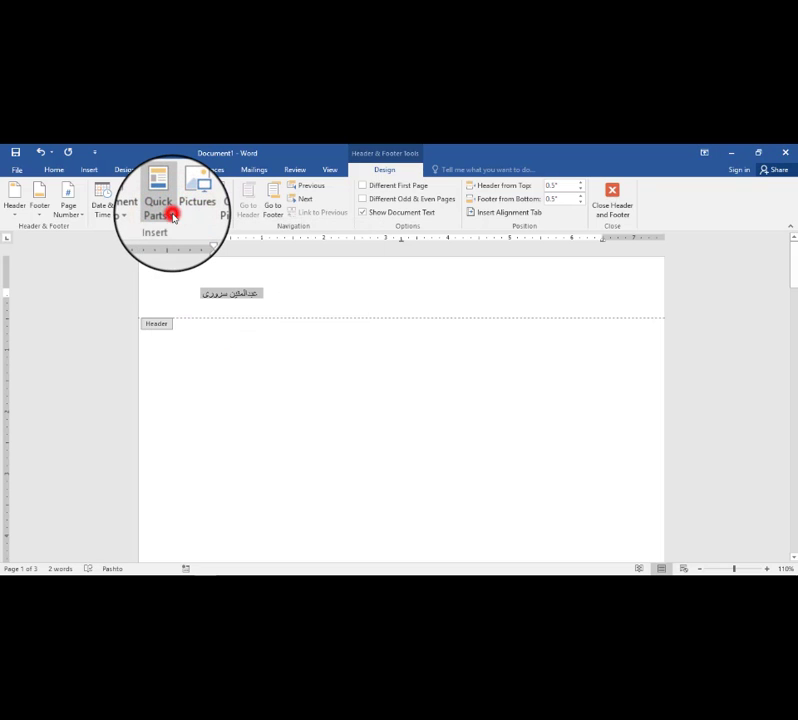
Step: Insert the Desktop picture whose file name ends in Moment546 after the author's name in the header
left_click(299, 302)
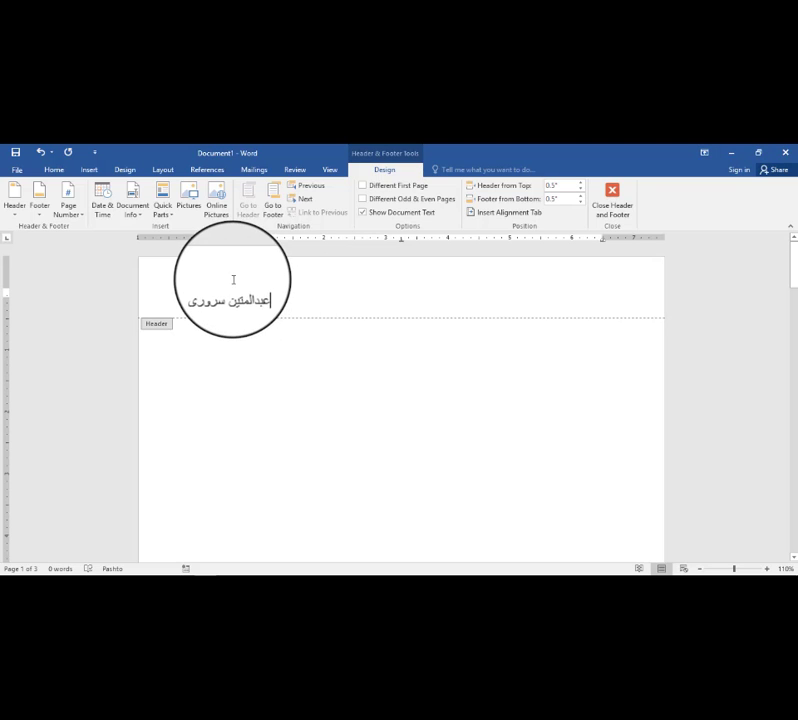
left_click(189, 195)
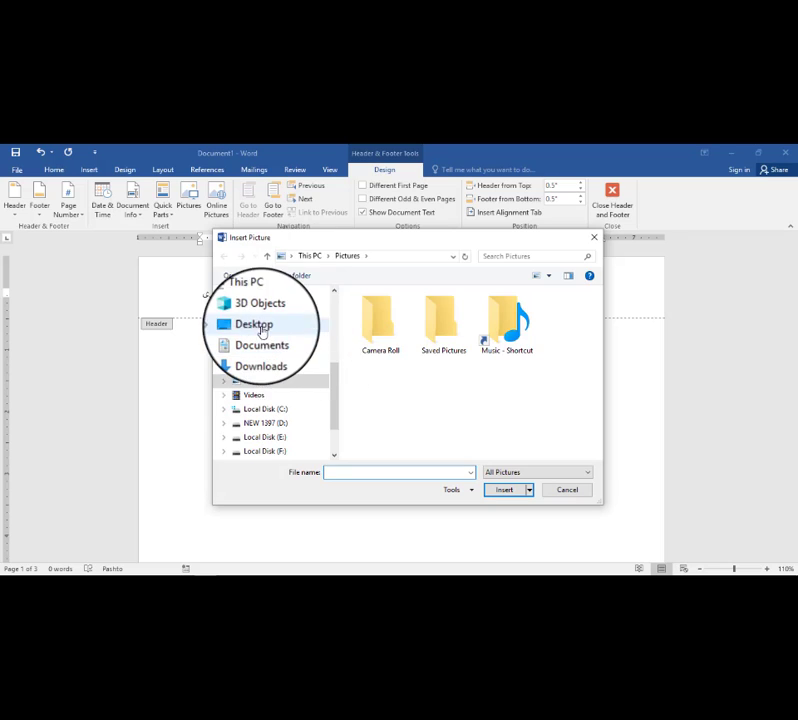
left_click(261, 327)
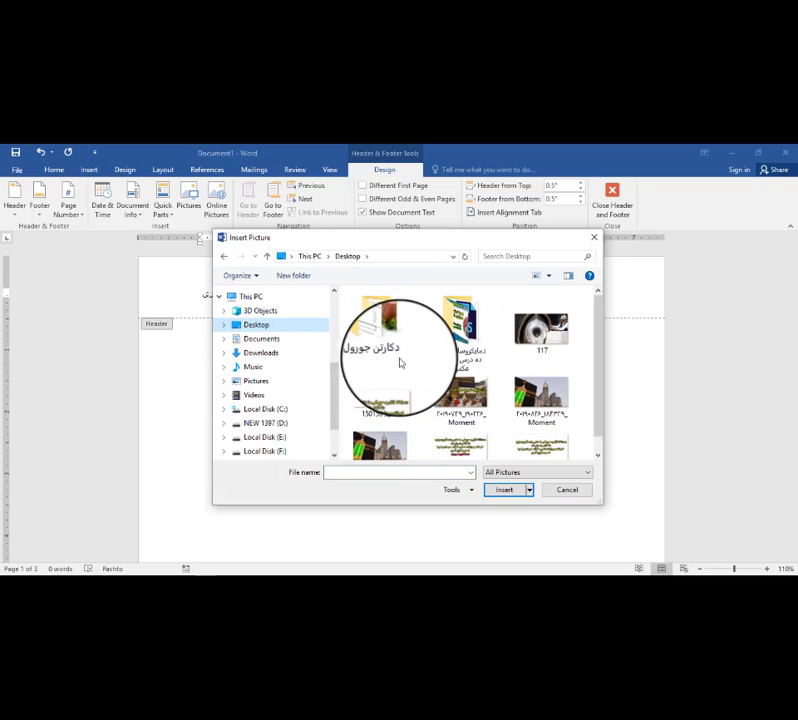
left_click(380, 448)
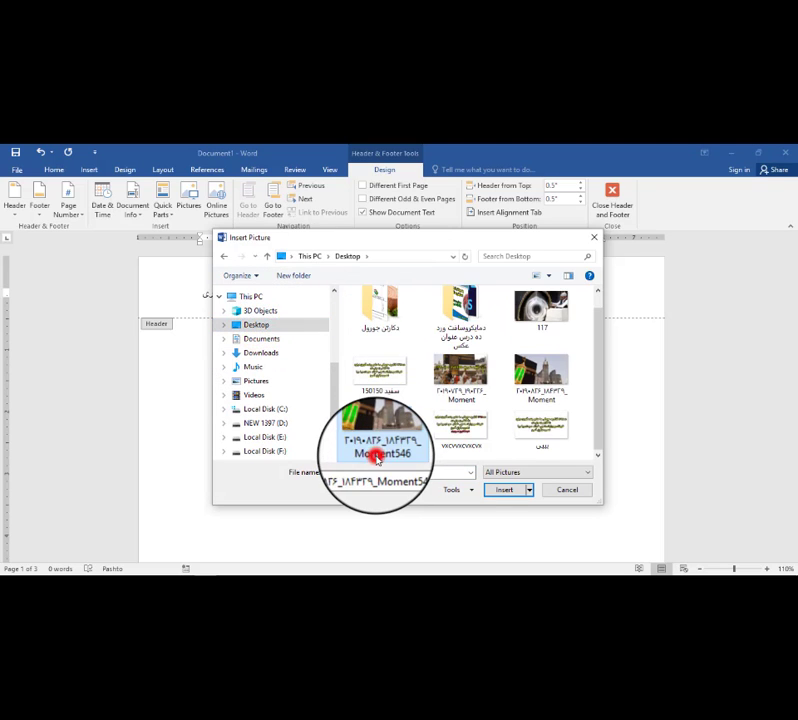
left_click(506, 491)
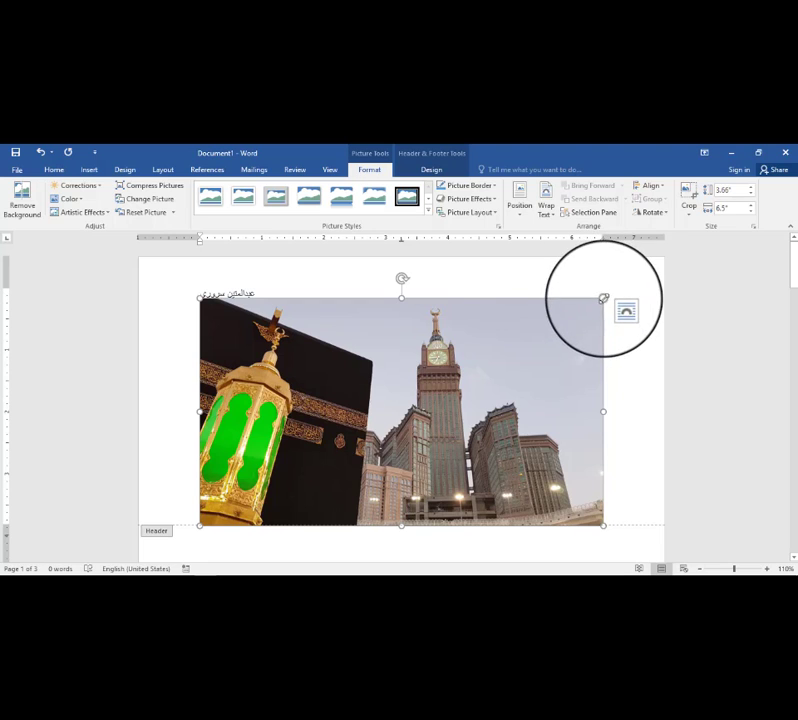
Step: Shrink the header picture to about 0.65" high by 1.16" wide and float it with Tight text wrapping at the header's right end
left_click_drag(603, 298, 262, 379)
left_click_drag(463, 436, 217, 320)
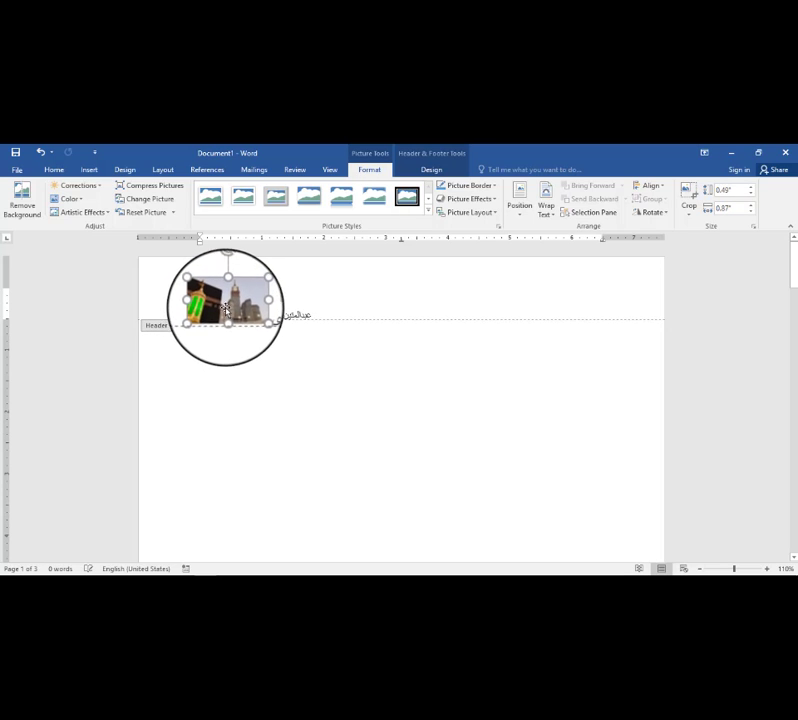
left_click(270, 297)
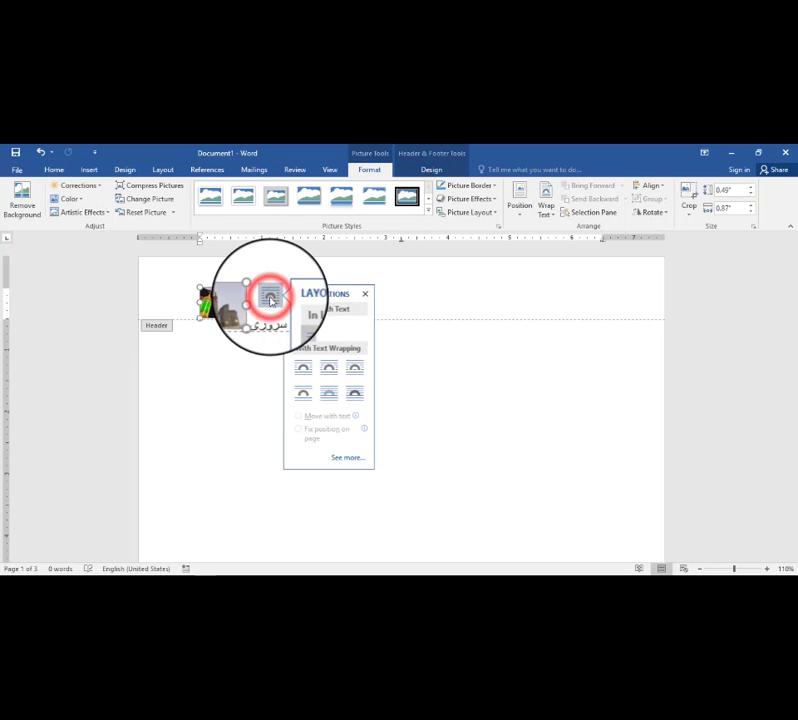
left_click(329, 368)
left_click_drag(236, 302, 624, 291)
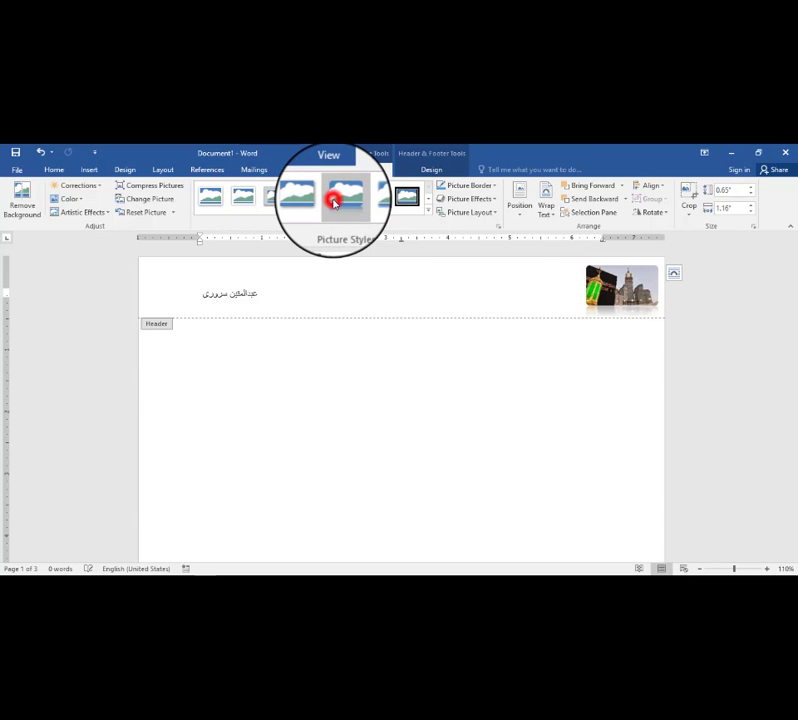
Step: Apply the Reflected Rounded Rectangle style to the header picture and nudge it slightly inward from the page edge
left_click(335, 201)
left_click(618, 285)
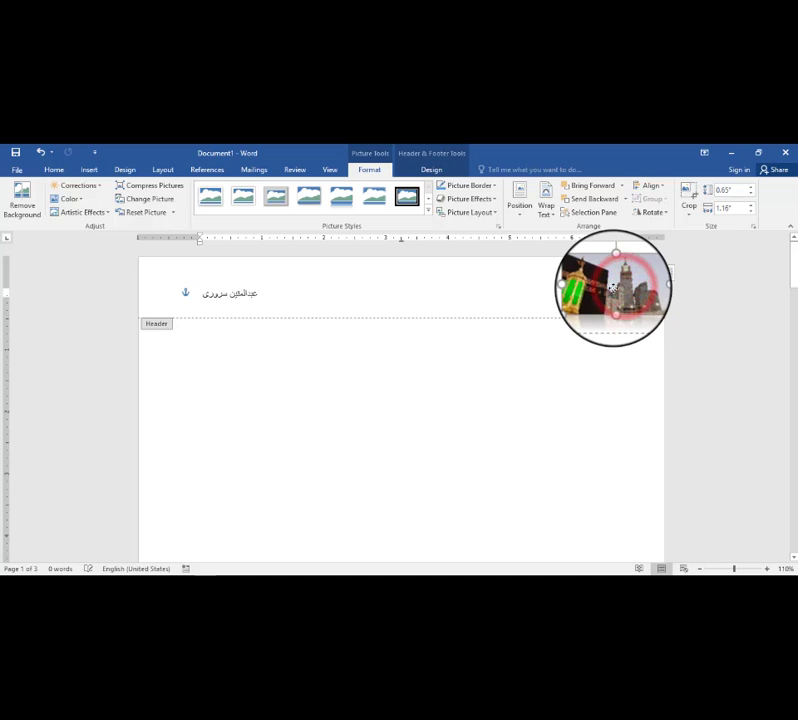
left_click(534, 305)
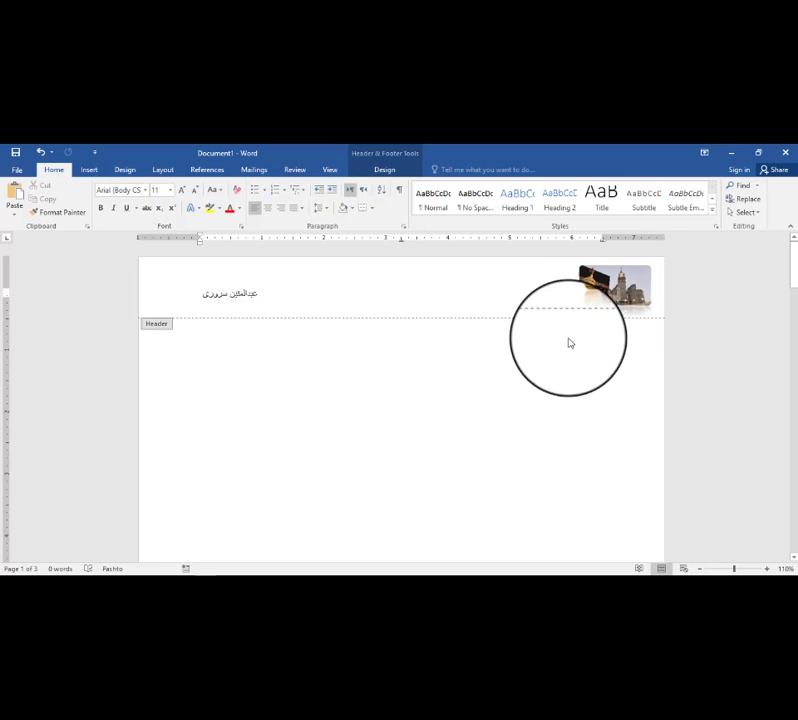
left_click(92, 170)
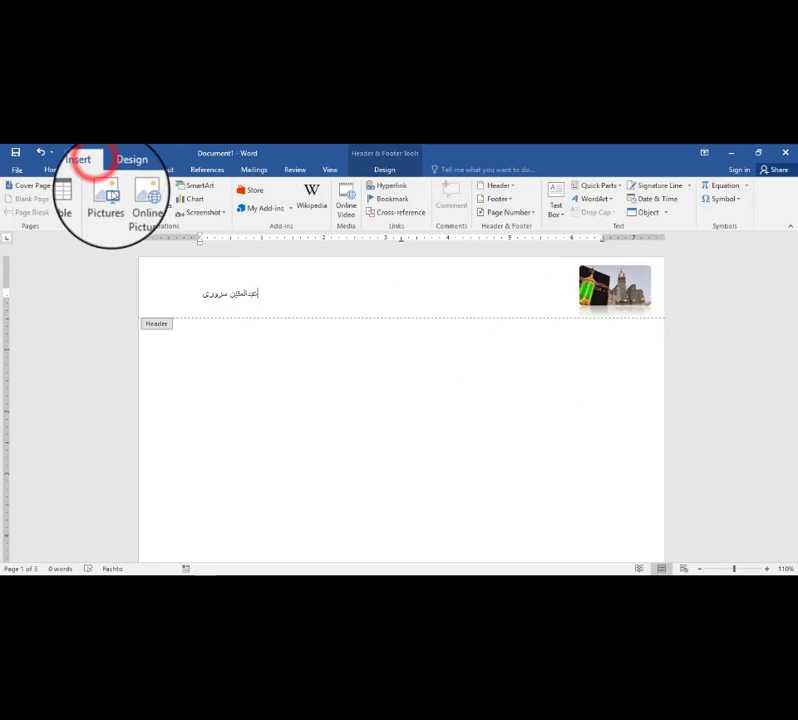
left_click(386, 170)
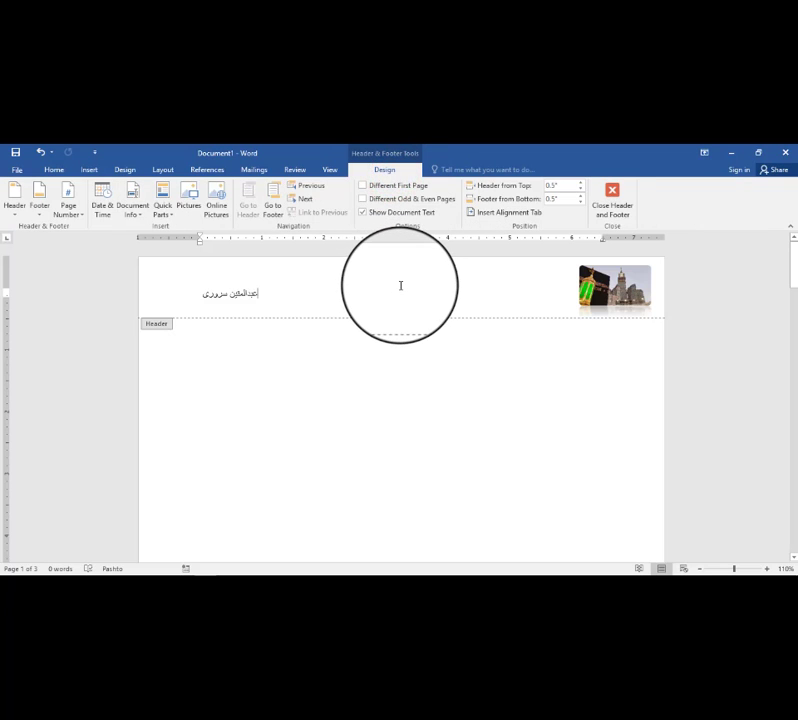
left_click(215, 201)
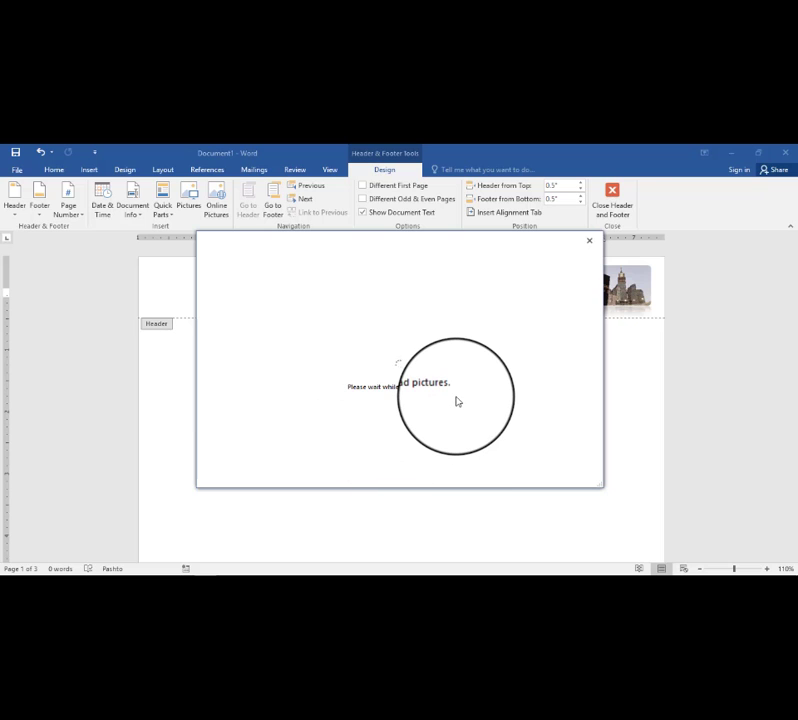
left_click(594, 245)
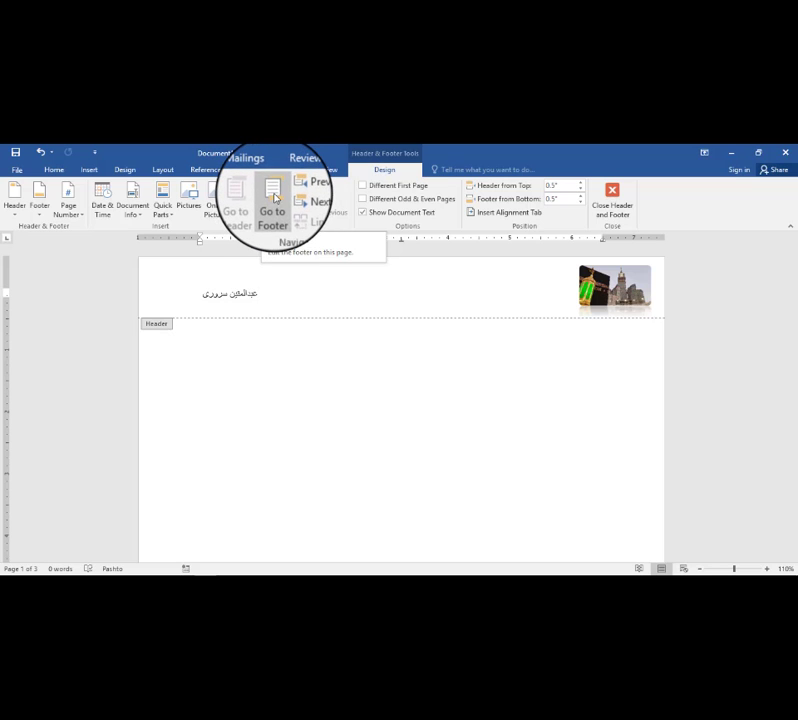
Step: Jump from the header to the page's footer and back, and repeat the switch once more
left_click(273, 195)
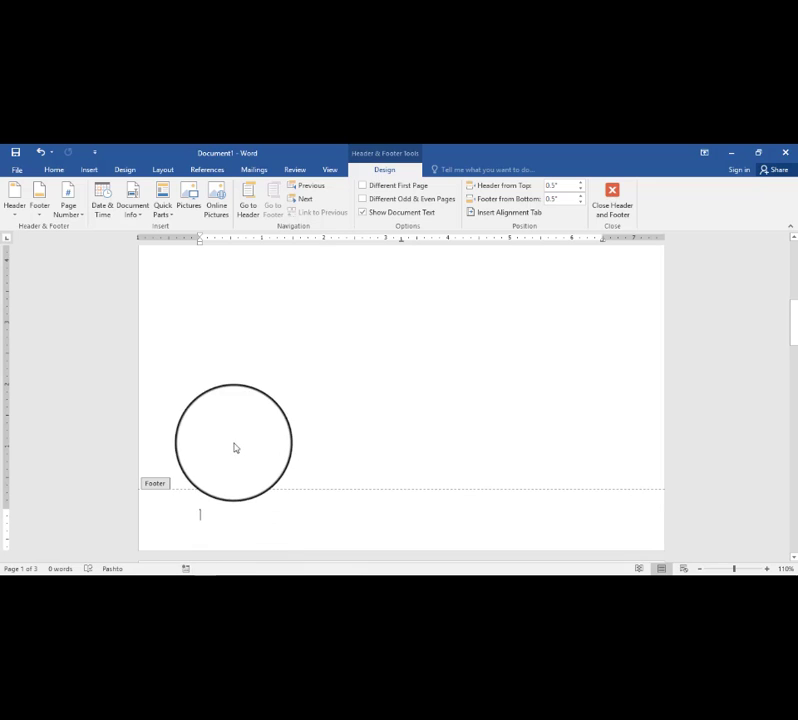
left_click(249, 201)
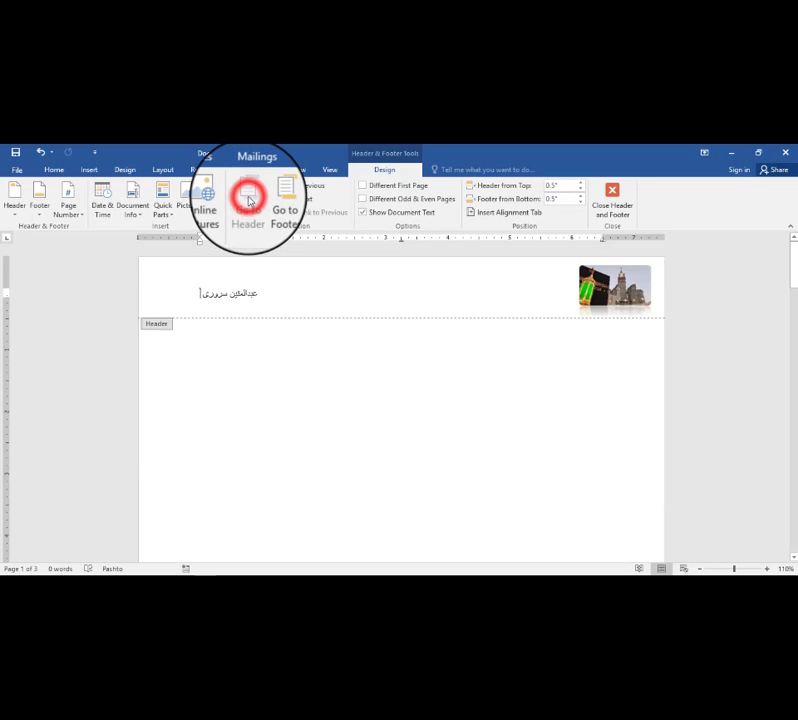
left_click(272, 195)
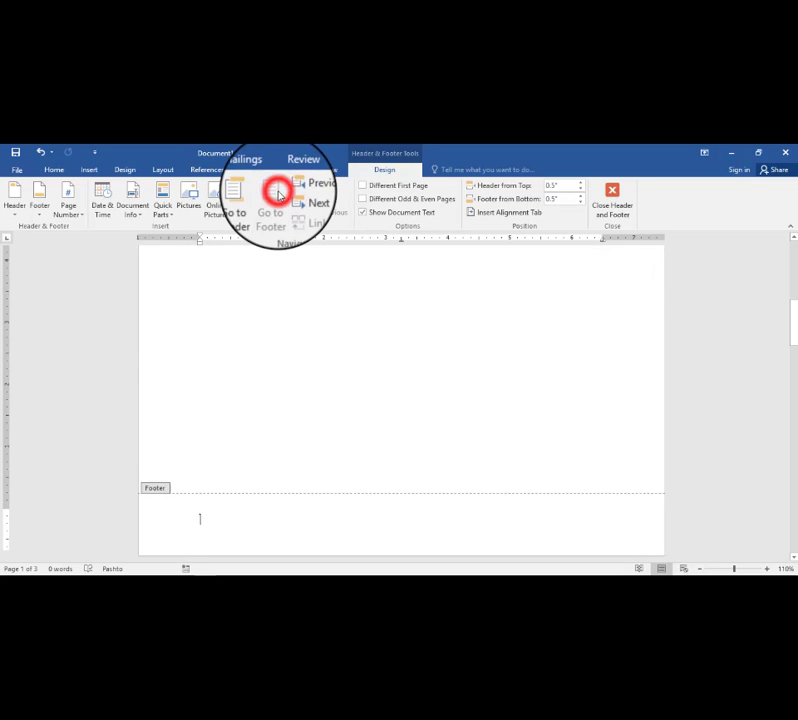
left_click(248, 203)
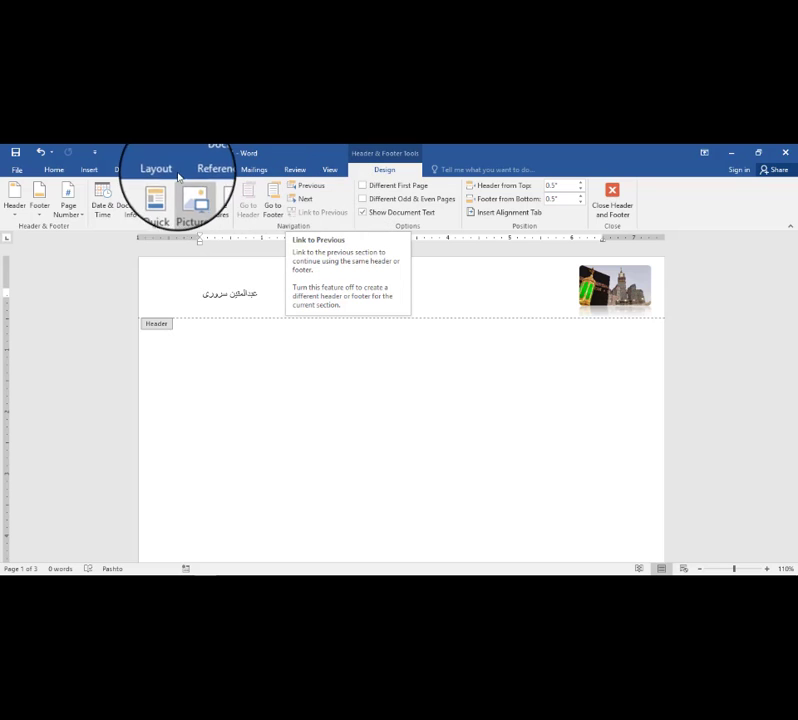
left_click(290, 570)
left_click(746, 530)
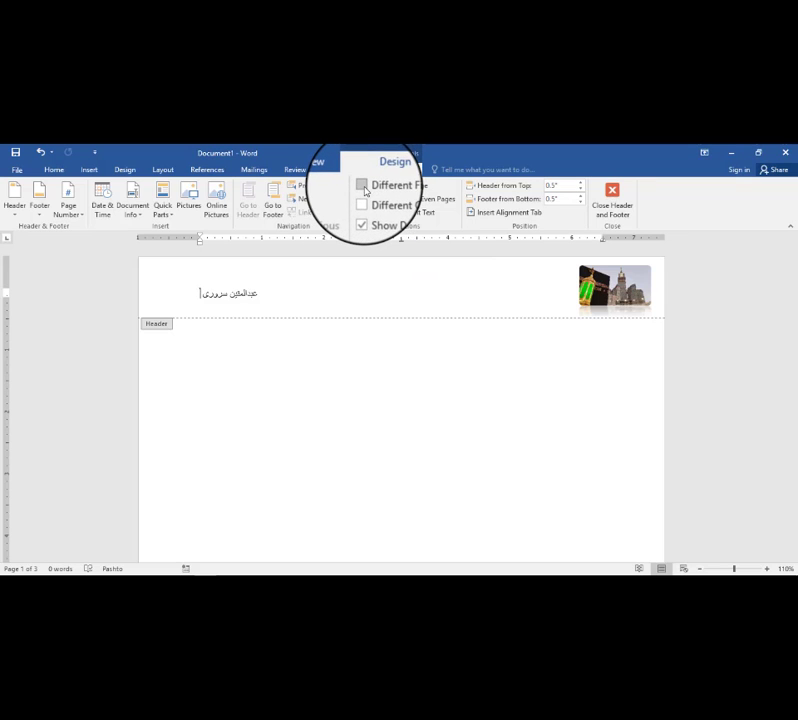
Step: Examine the header and footer areas on all three pages, ending back at the header of page 1
scroll(386, 391, "down", 3)
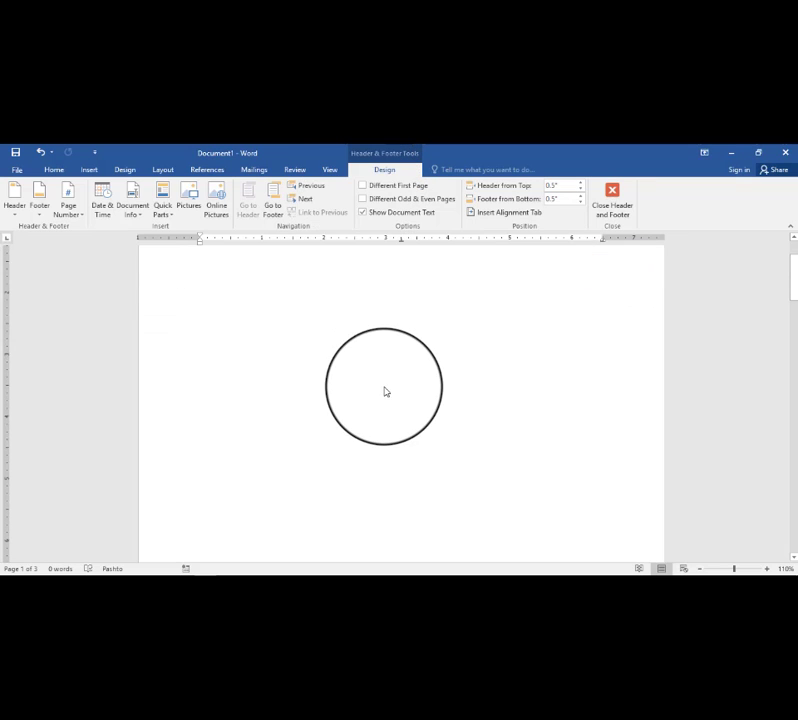
scroll(381, 386, "down", 5)
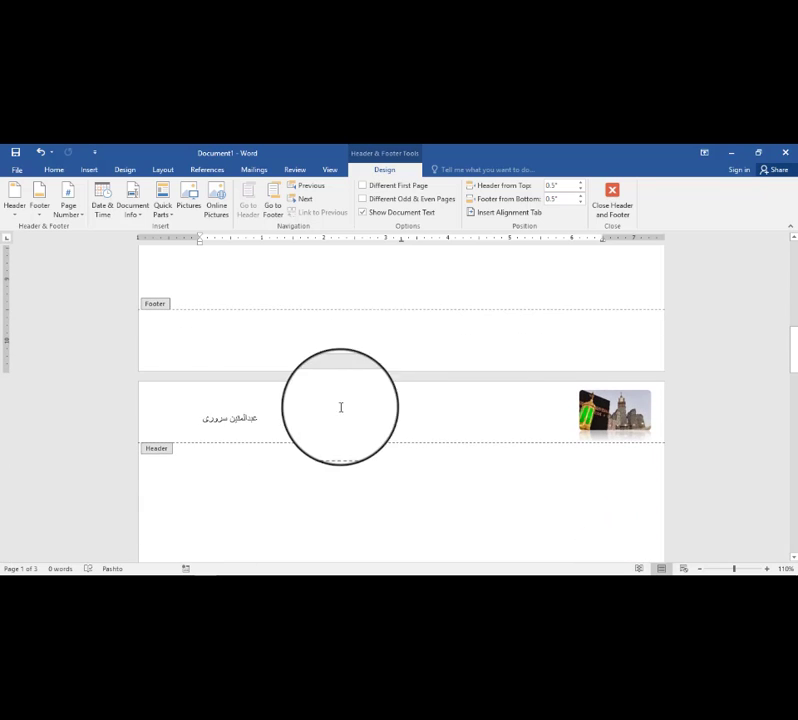
scroll(531, 396, "down", 10)
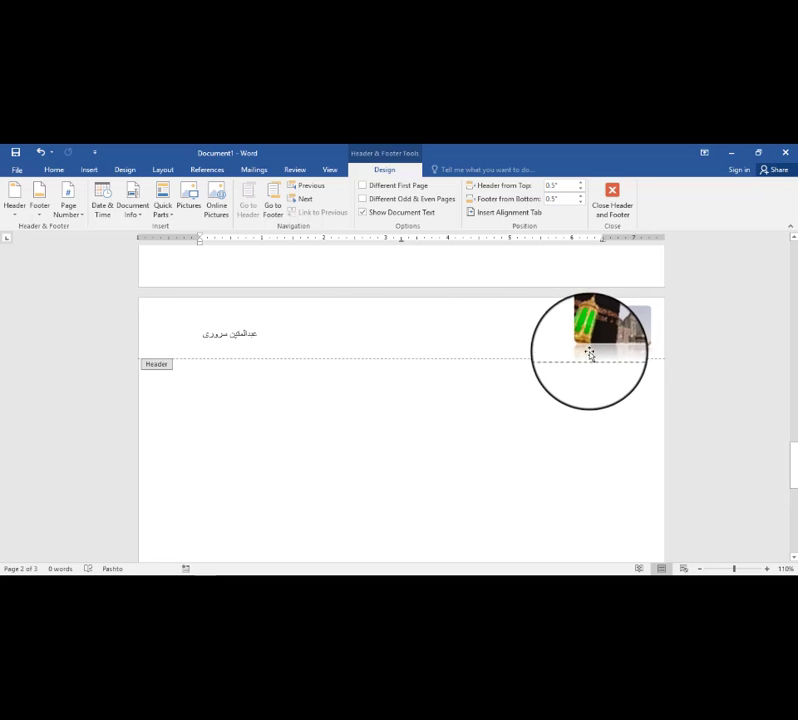
left_click(483, 330)
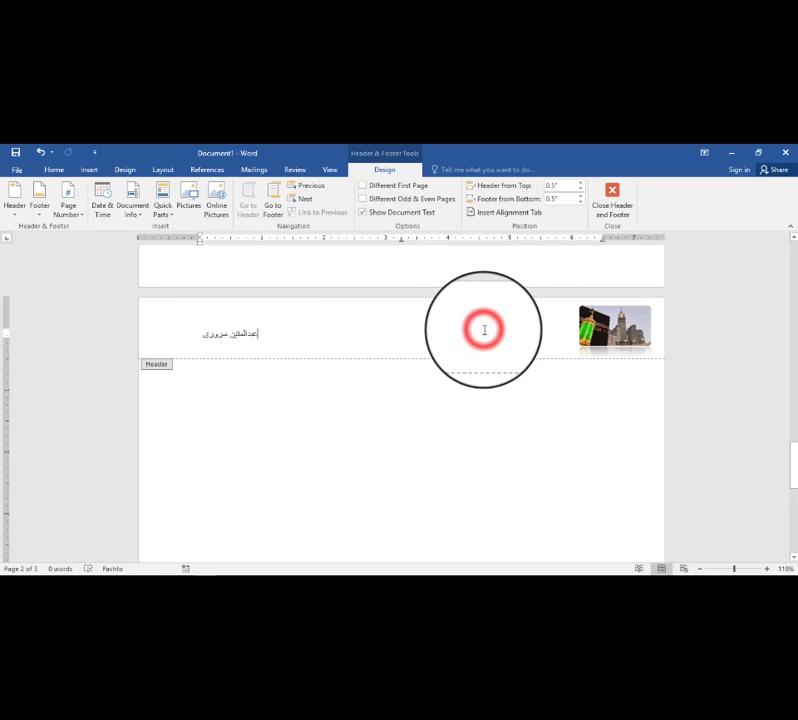
scroll(483, 330, "up", 15)
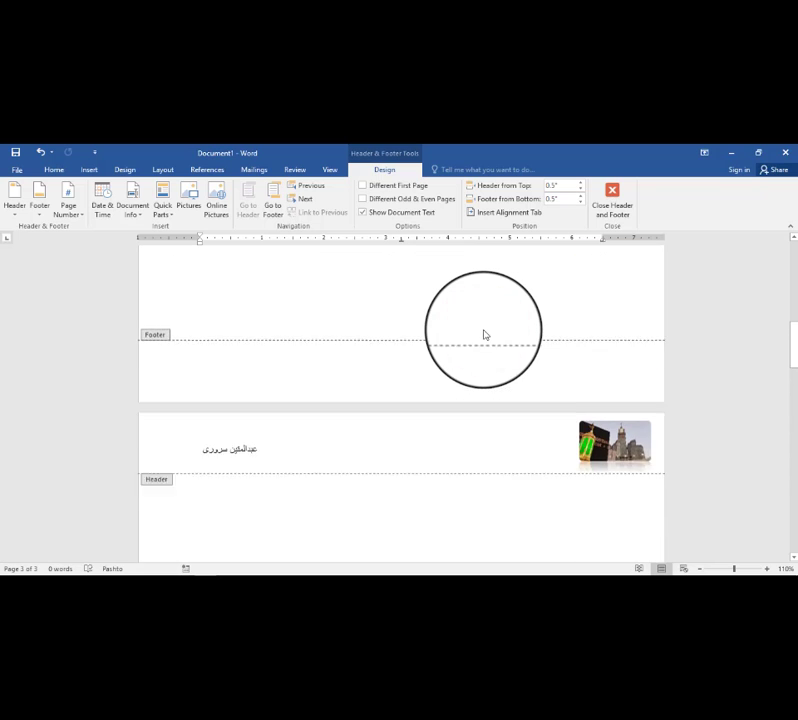
scroll(484, 335, "up", 2)
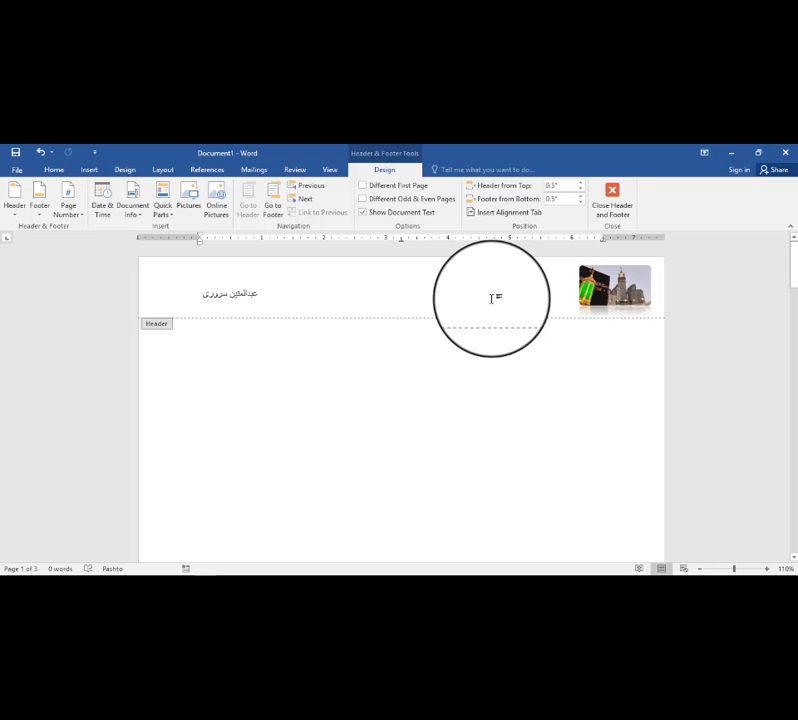
scroll(491, 298, "down", 1)
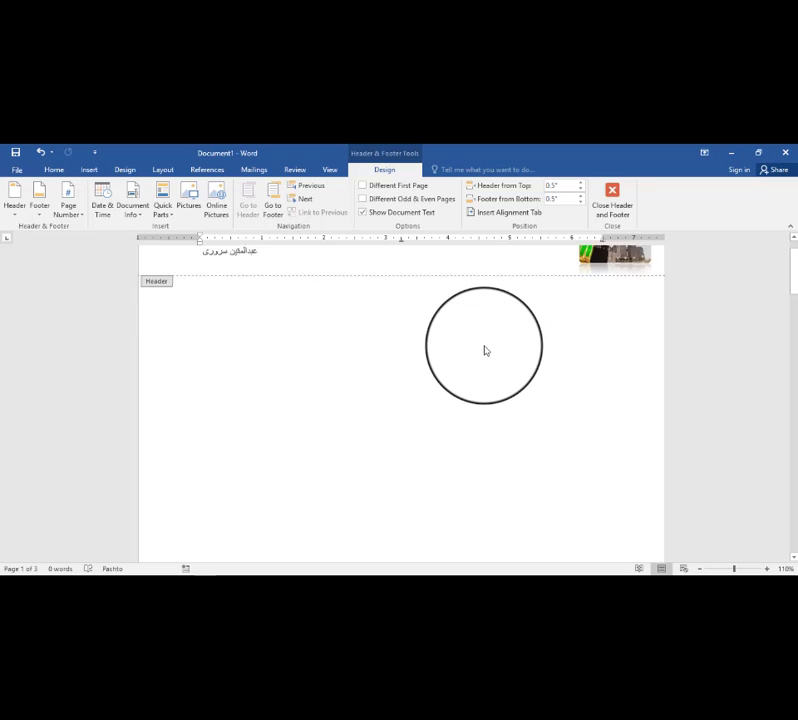
scroll(486, 330, "up", 1)
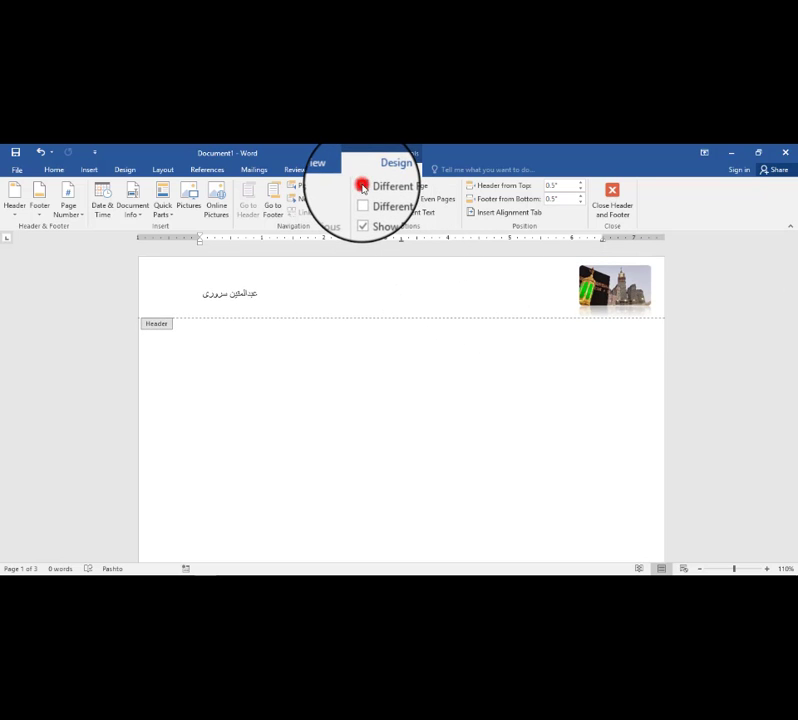
Step: Turn on Different First Page and compare the first page's header with the headers on the following pages
left_click(362, 187)
scroll(380, 330, "down", 10)
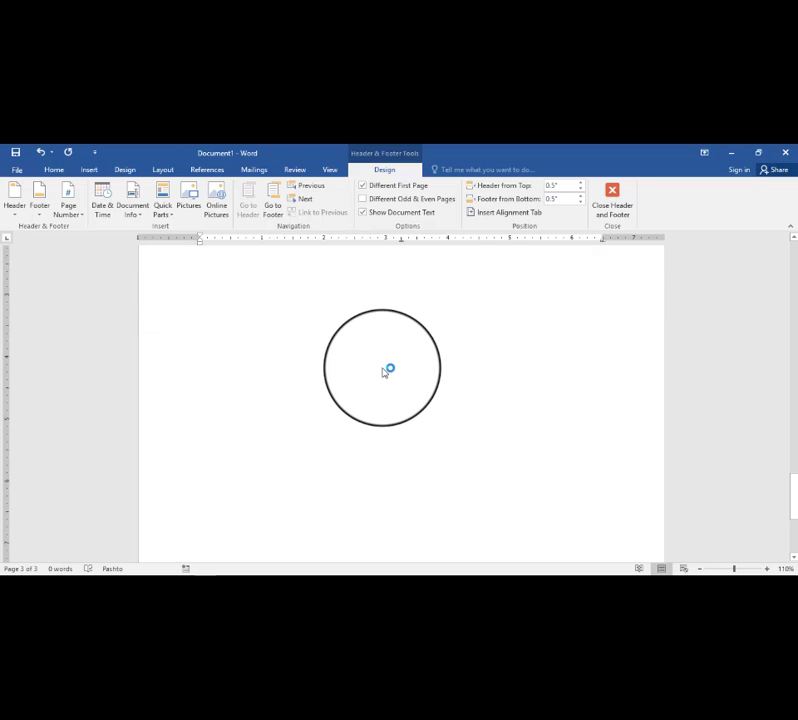
scroll(383, 372, "down", 1)
scroll(383, 372, "up", 1)
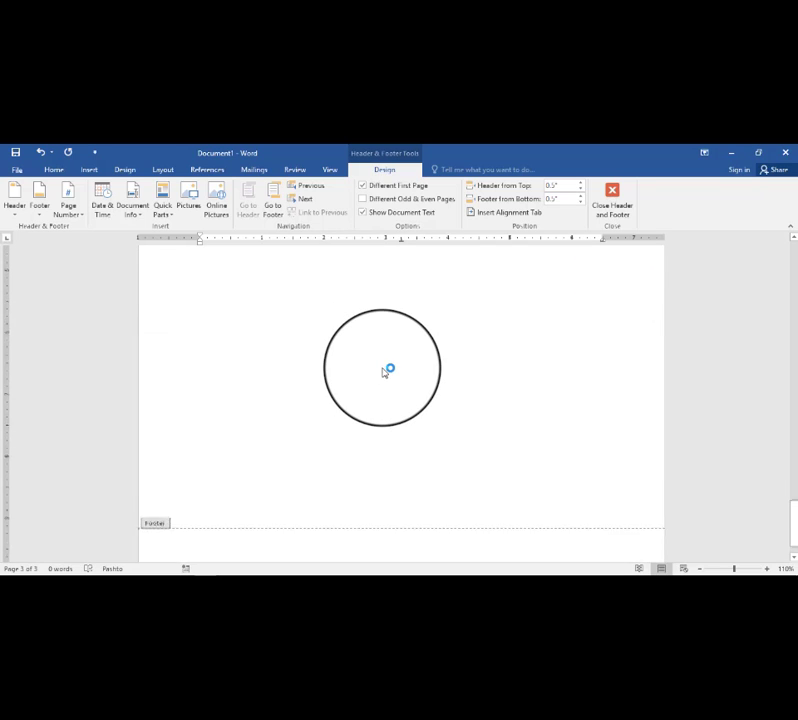
scroll(384, 372, "down", 3)
scroll(384, 372, "up", 3)
scroll(384, 372, "down", 3)
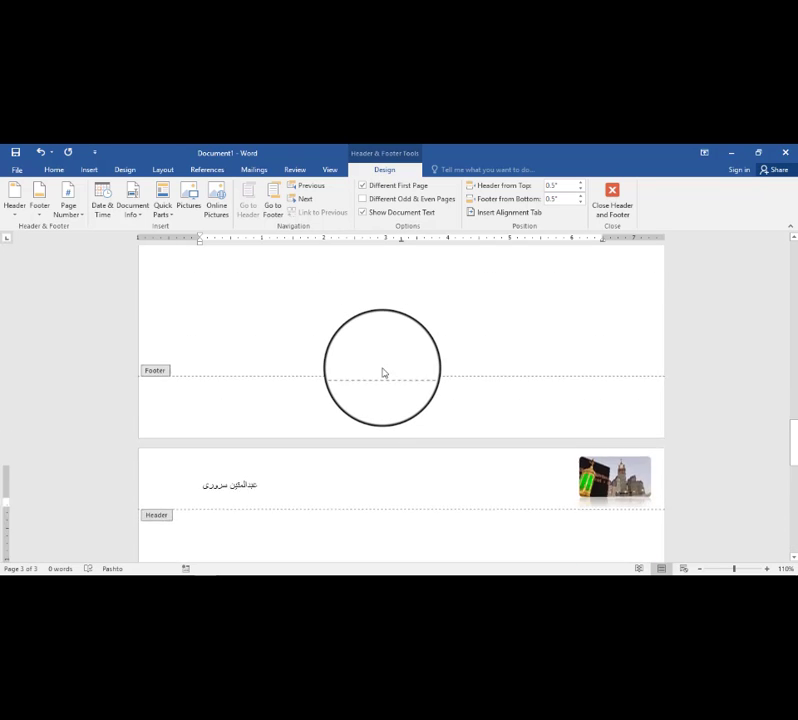
scroll(384, 372, "up", 3)
scroll(383, 373, "down", 3)
scroll(383, 373, "up", 3)
scroll(383, 373, "up", 1)
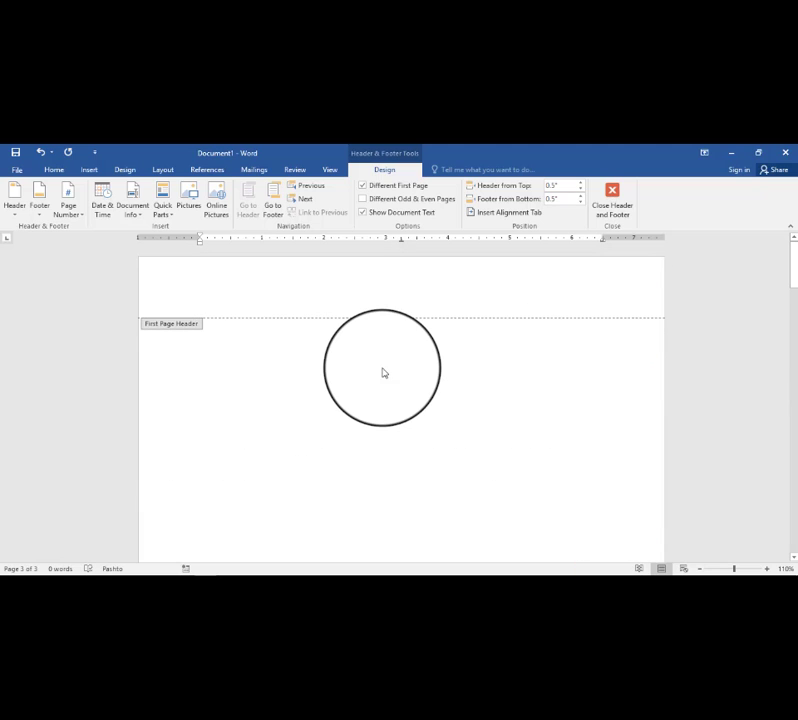
scroll(420, 400, "down", 4)
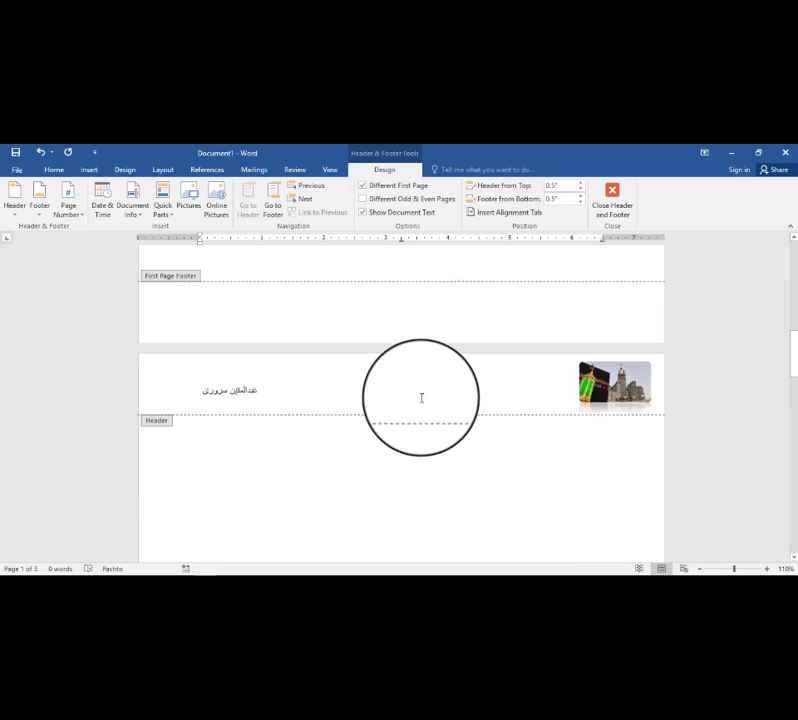
scroll(477, 428, "down", 3)
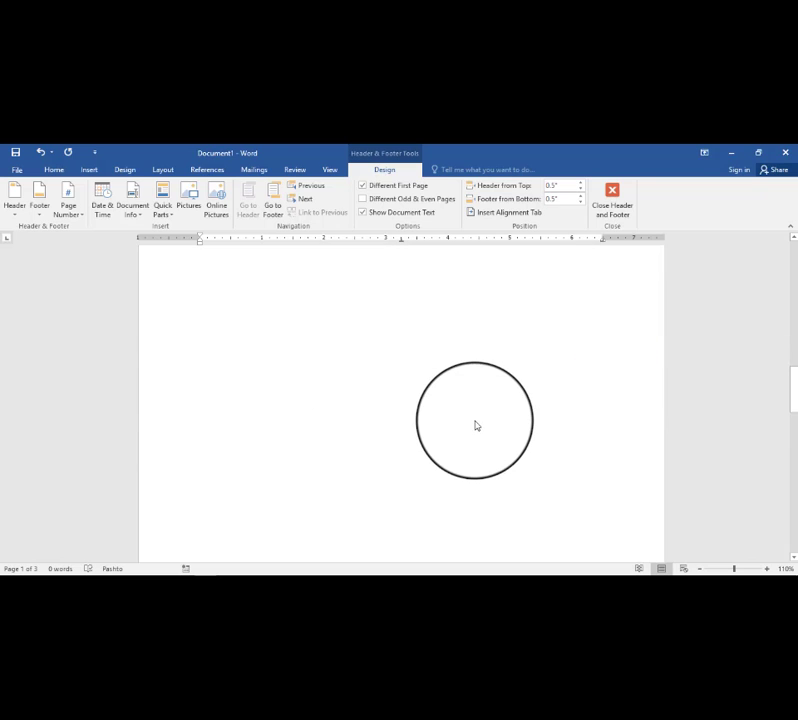
scroll(476, 410, "up", 1)
scroll(476, 406, "down", 3)
scroll(476, 406, "up", 4)
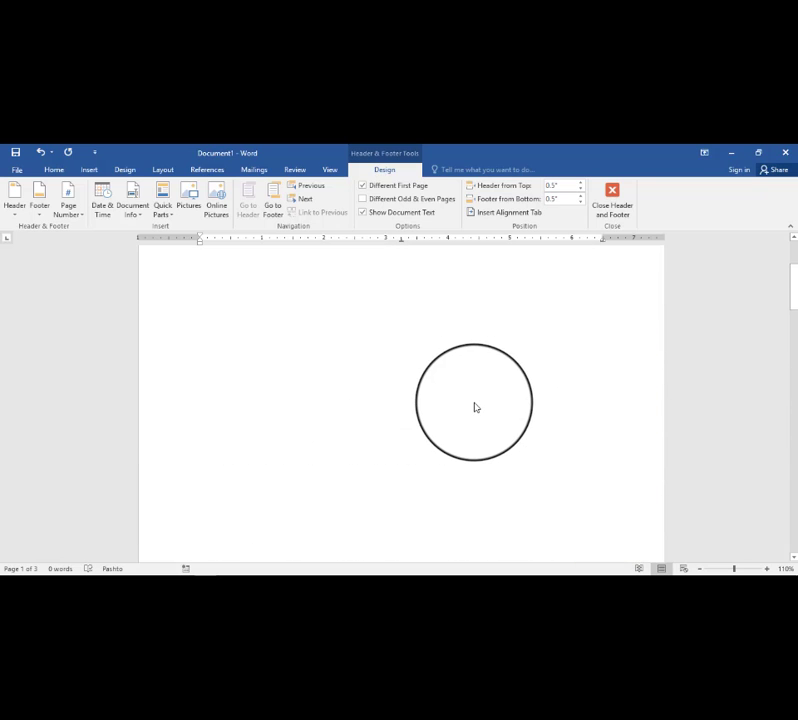
Step: Insert picture 1501 from the Desktop folder دکارتن جورول into the first page header
left_click(378, 287)
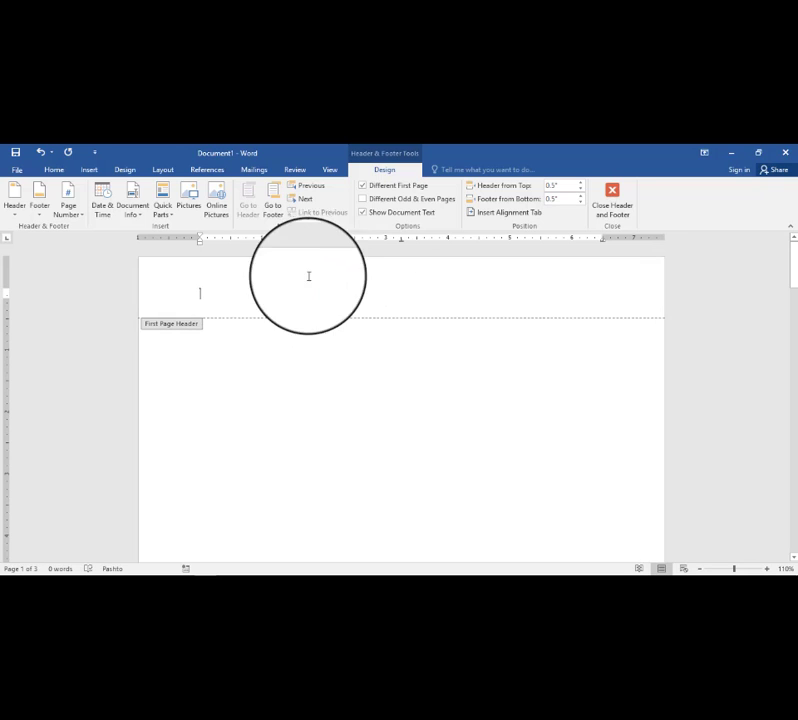
left_click(181, 200)
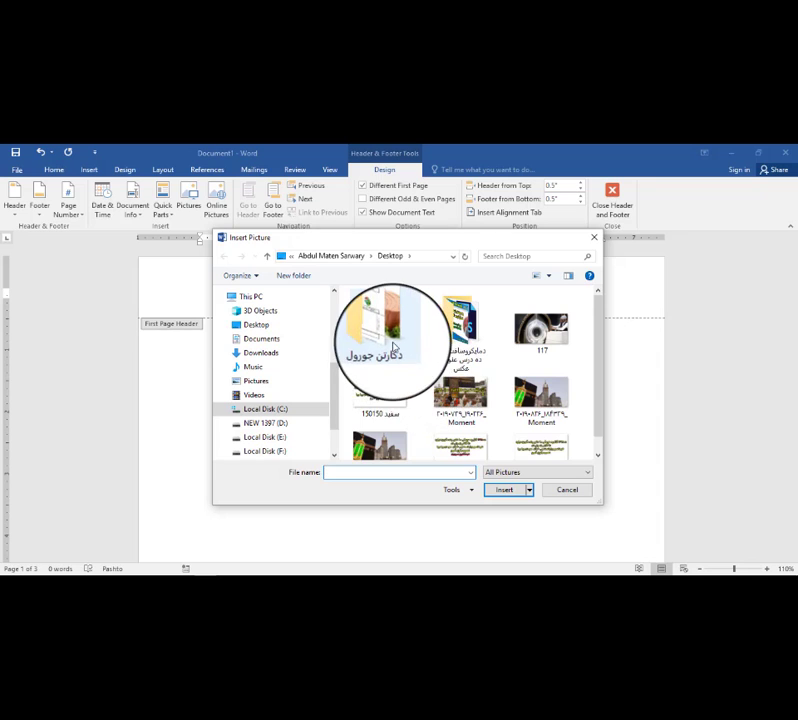
double_click(381, 328)
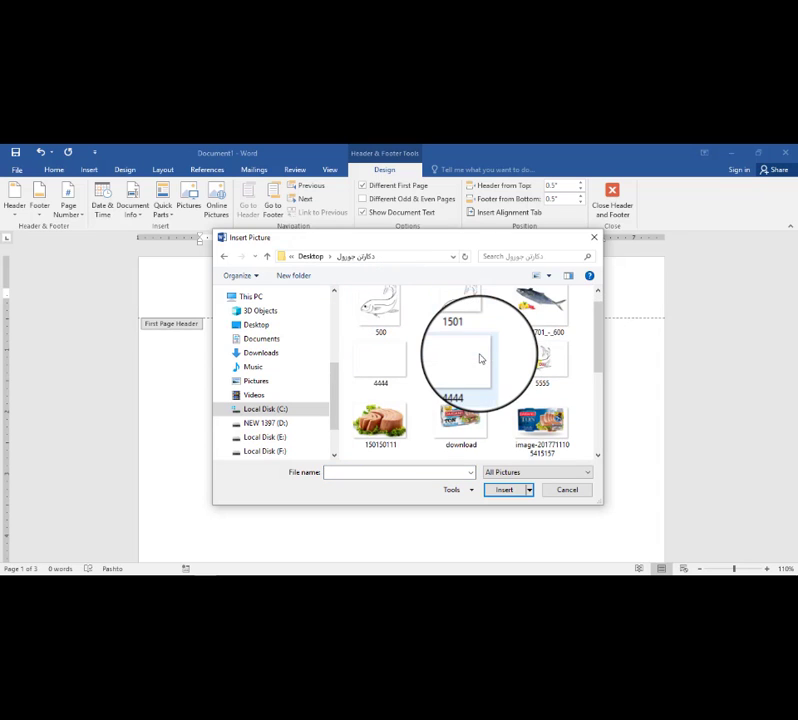
left_click(457, 310)
left_click(496, 490)
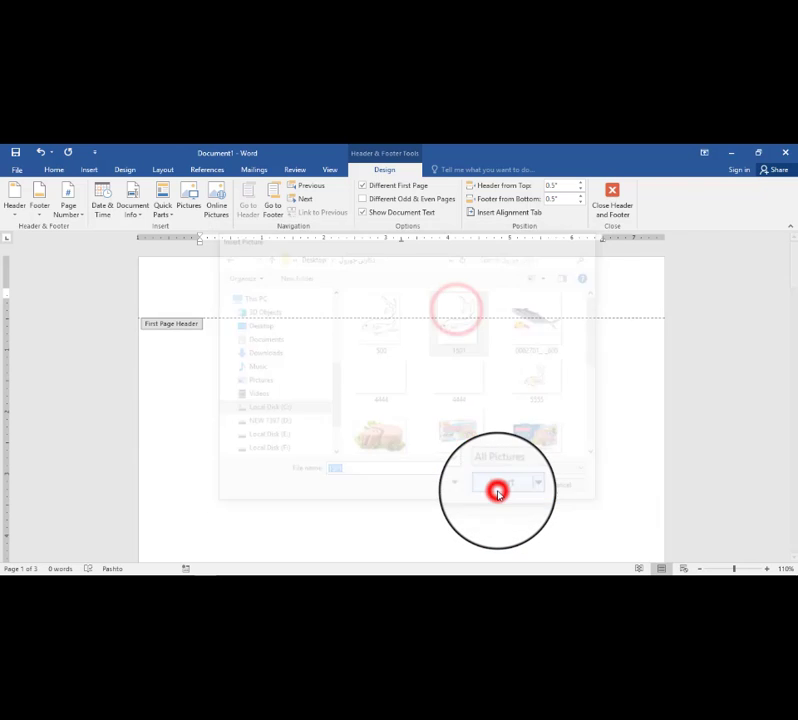
Step: Shrink the fish picture to about 0.58" by 0.44" and float it with Square text wrapping at the first page header's right end
left_click(367, 508)
left_click_drag(367, 508, 616, 283)
left_click(243, 296)
left_click(306, 368)
left_click(527, 303)
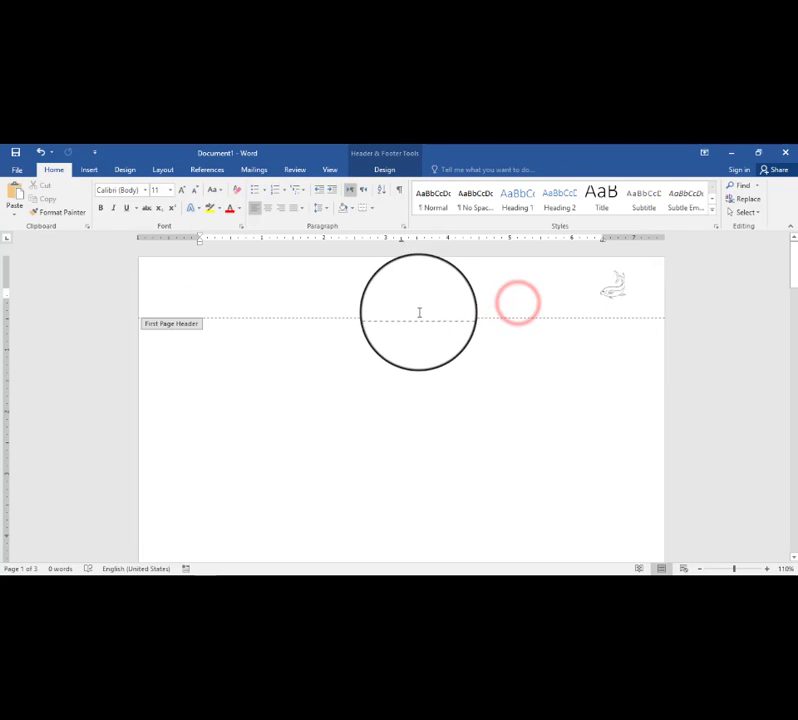
left_click(610, 285)
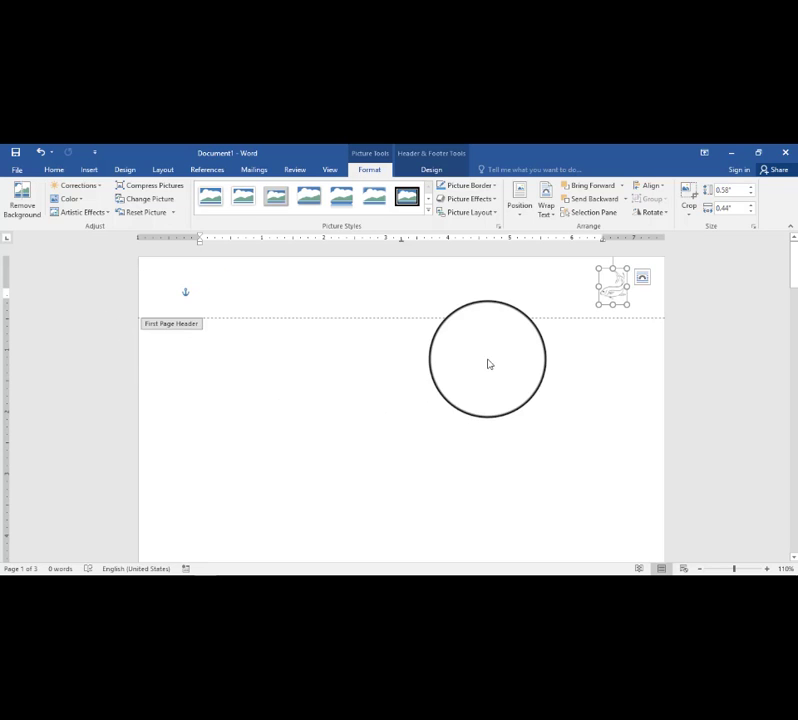
Step: Compare the first page's fish-picture header with the headers and footers on pages 2 and 3
scroll(492, 350, "down", 1)
scroll(492, 344, "down", 5)
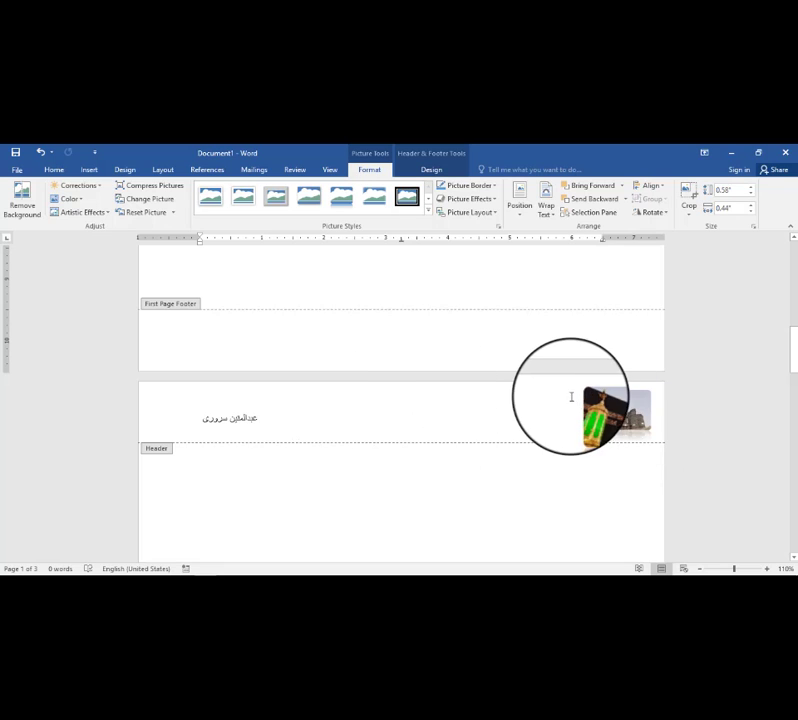
scroll(369, 365, "down", 3)
scroll(374, 347, "down", 4)
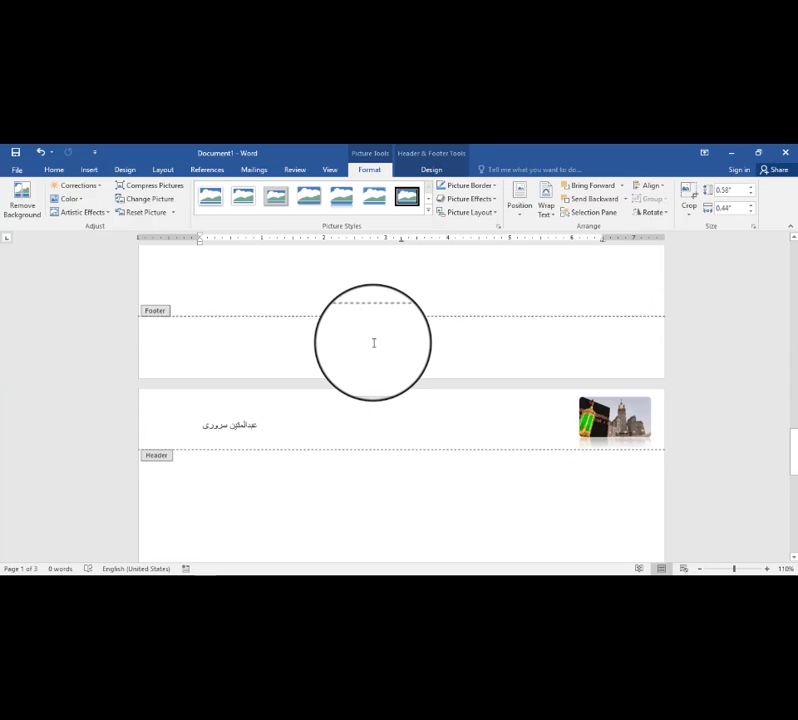
scroll(374, 347, "up", 2)
scroll(374, 347, "down", 4)
scroll(373, 345, "up", 10)
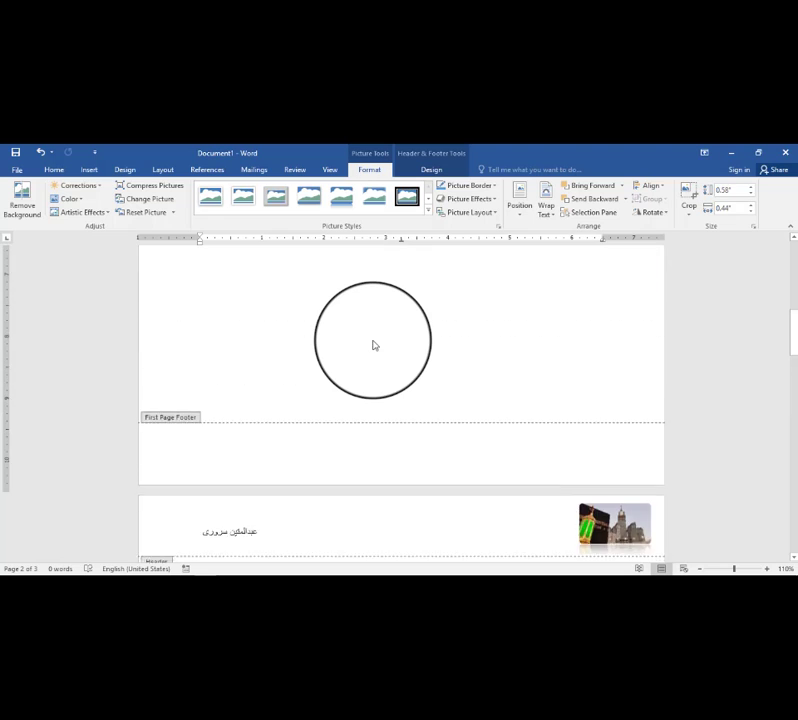
Step: Visit the first page header and the first page footer, ending back at the beginning of page 1
left_click(481, 403)
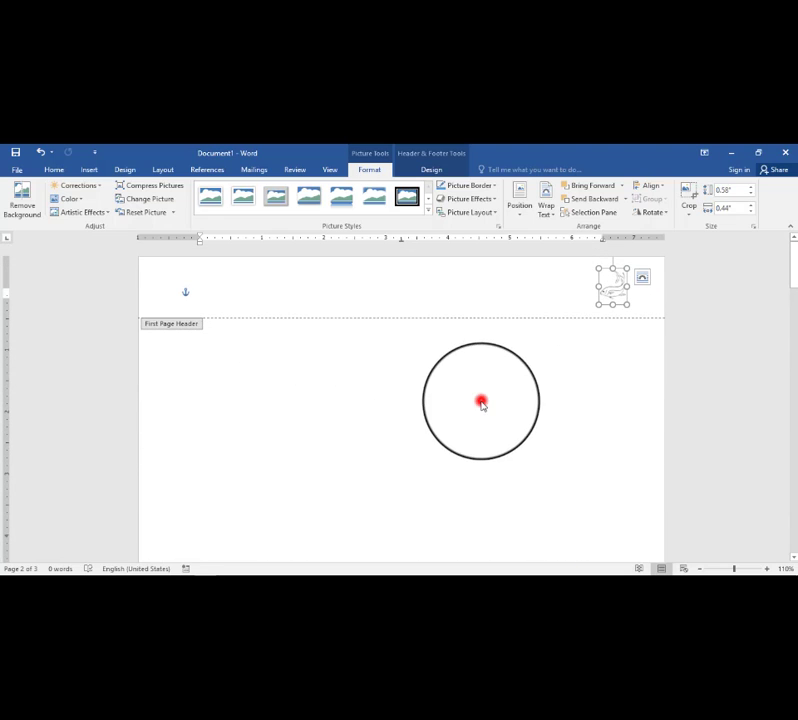
left_click(558, 290)
double_click(517, 390)
scroll(500, 390, "down", 3)
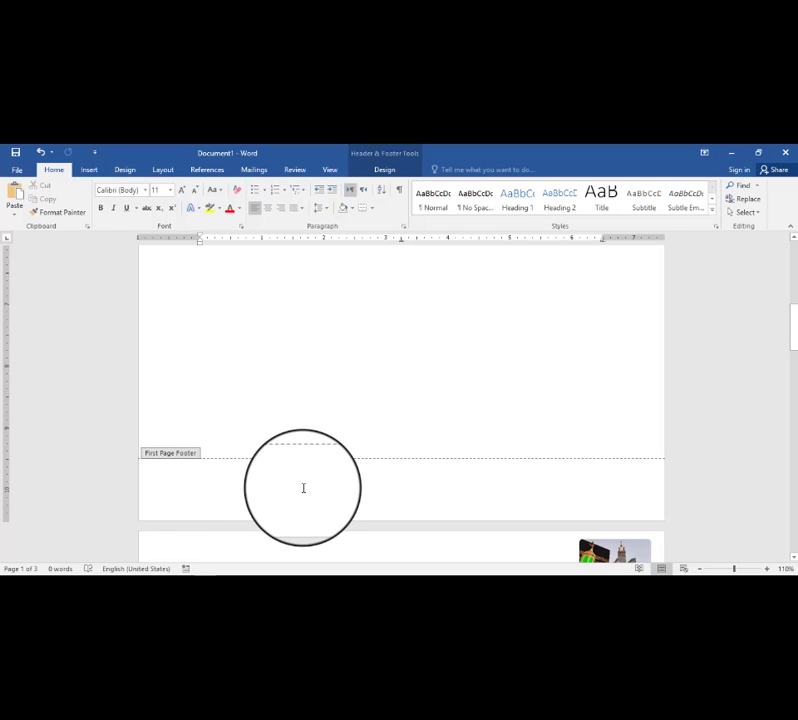
left_click(306, 486)
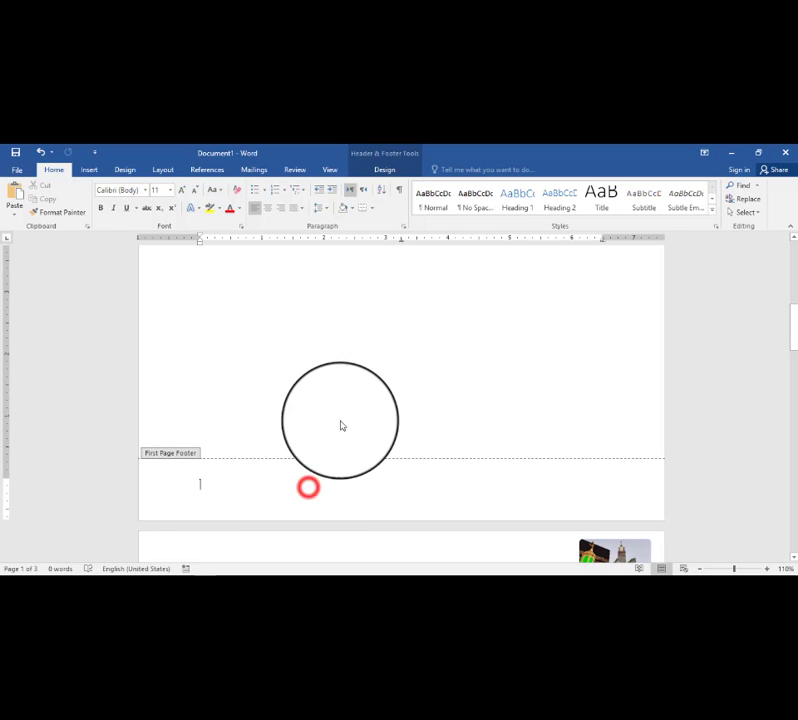
left_click(340, 408)
scroll(340, 383, "up", 8)
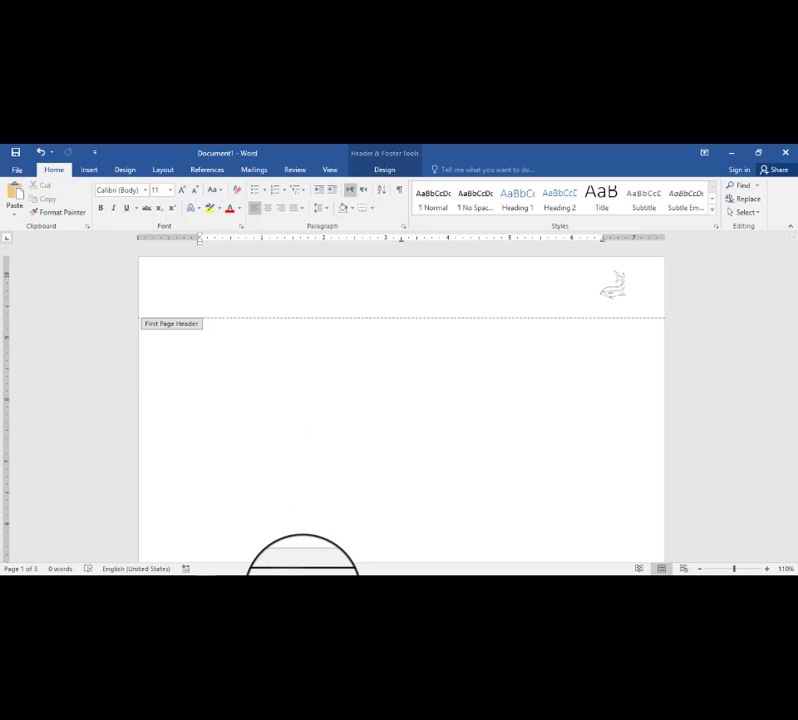
mouse_move(298, 574)
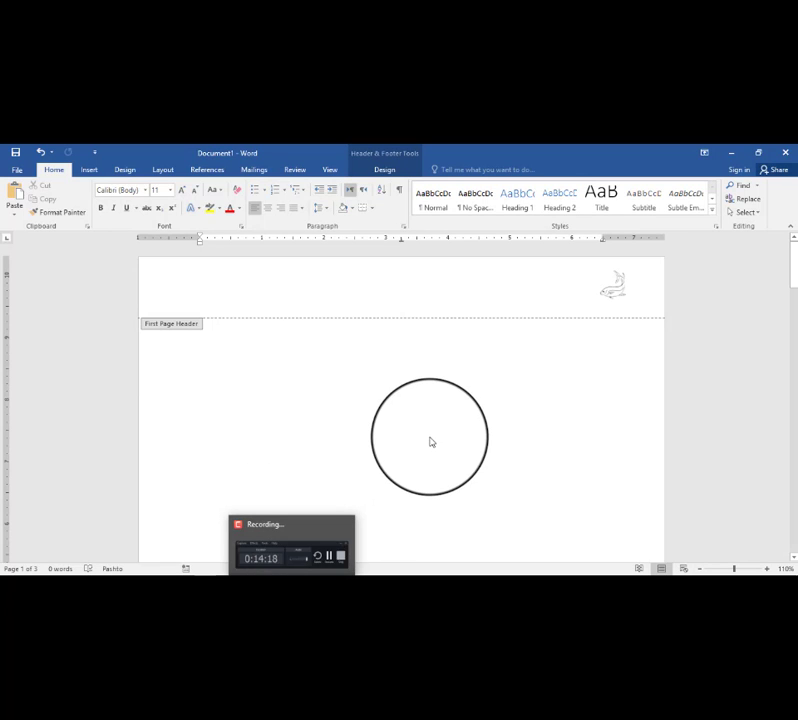
left_click(433, 431)
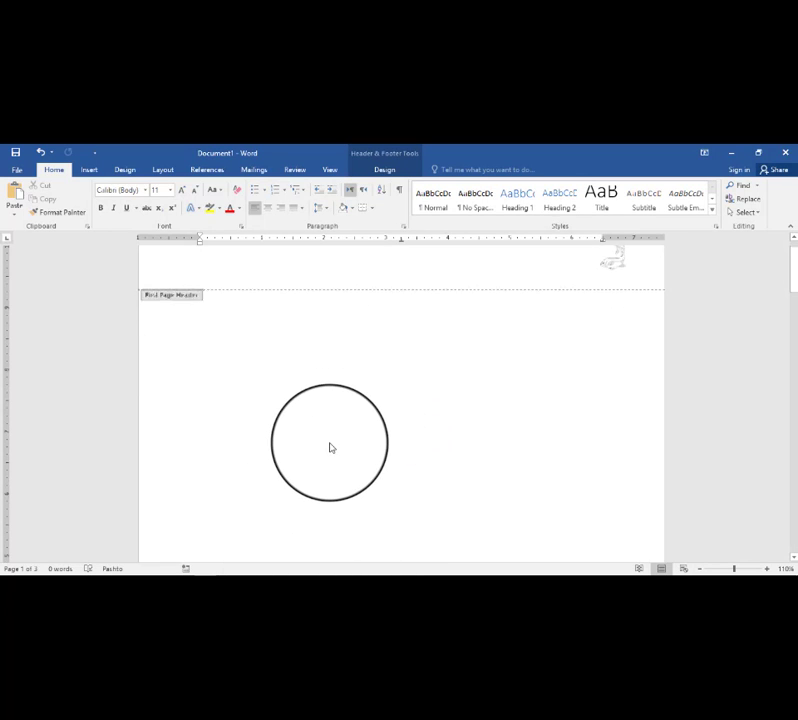
scroll(331, 444, "down", 1)
scroll(331, 425, "up", 1)
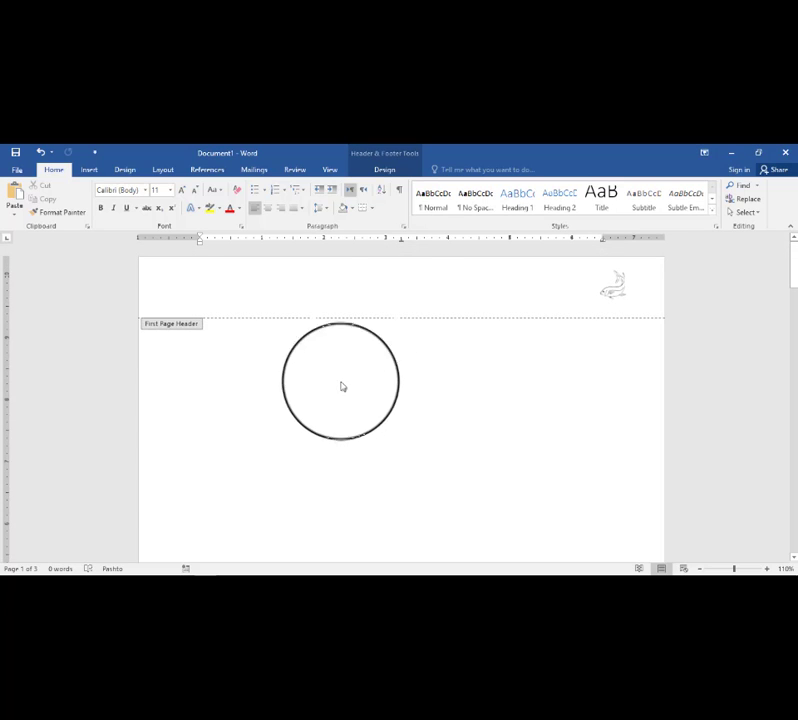
Step: Turn on Different Odd & Even Pages and inspect the even and odd page headers and footers through page 3
left_click(399, 294)
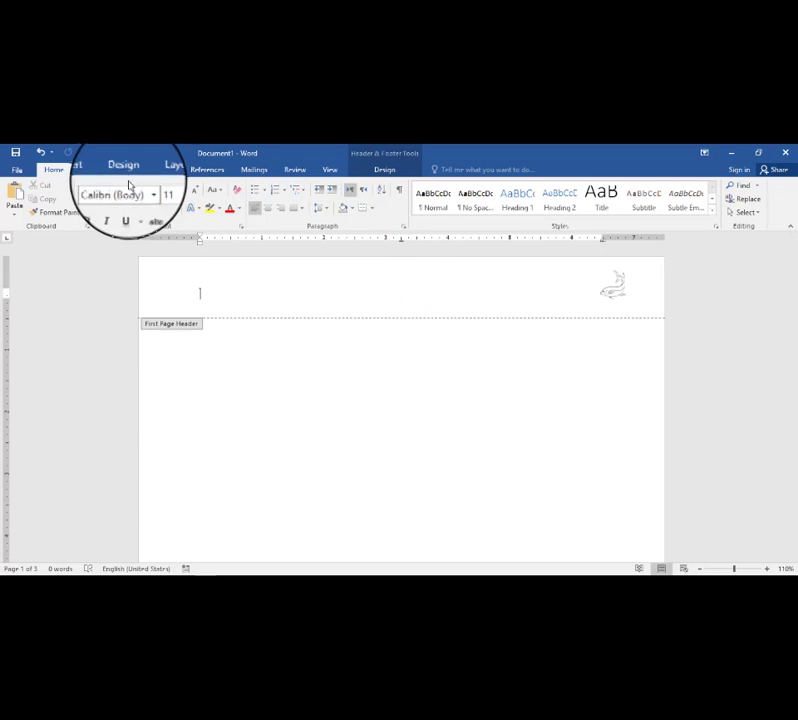
left_click(99, 169)
left_click(386, 171)
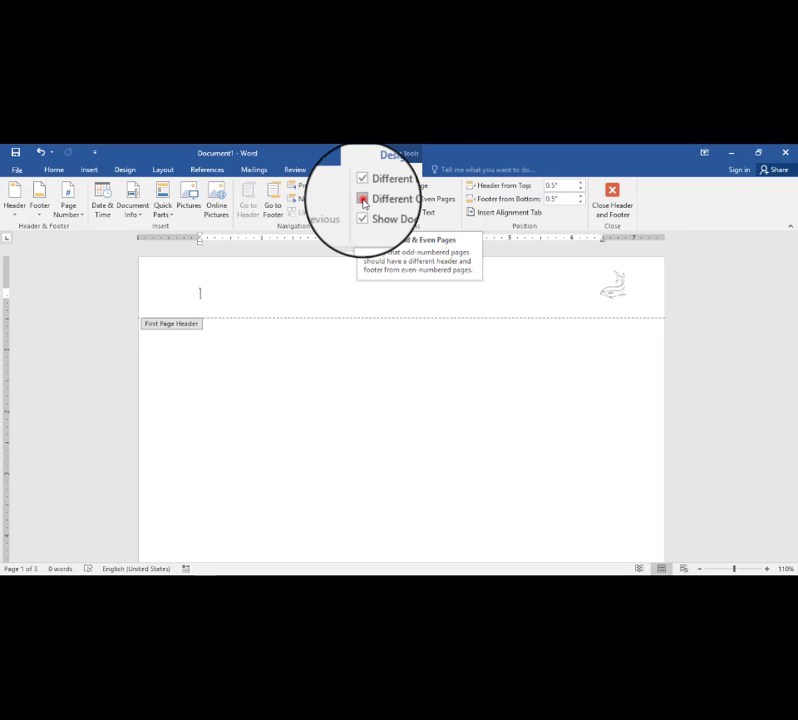
left_click(363, 201)
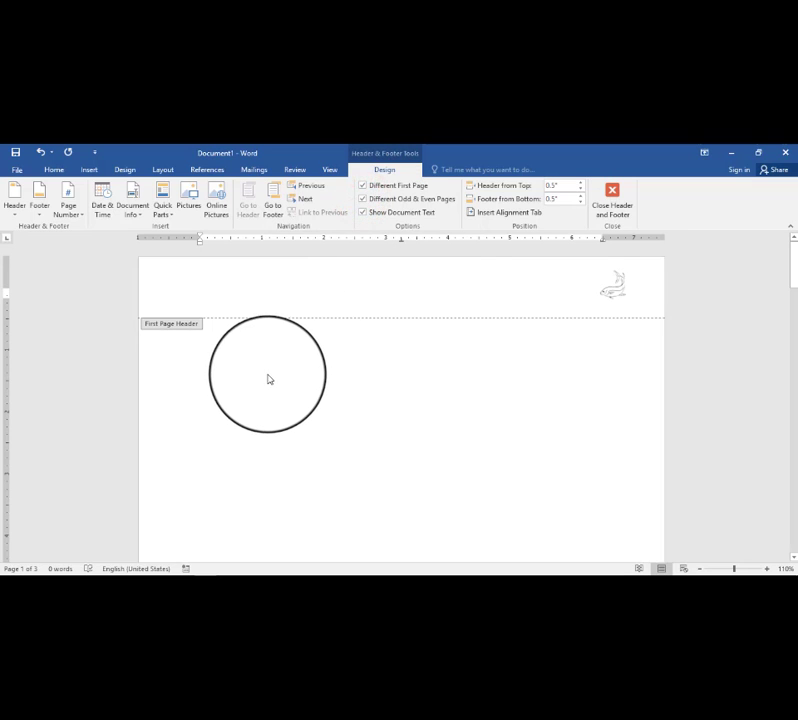
scroll(247, 341, "down", 4)
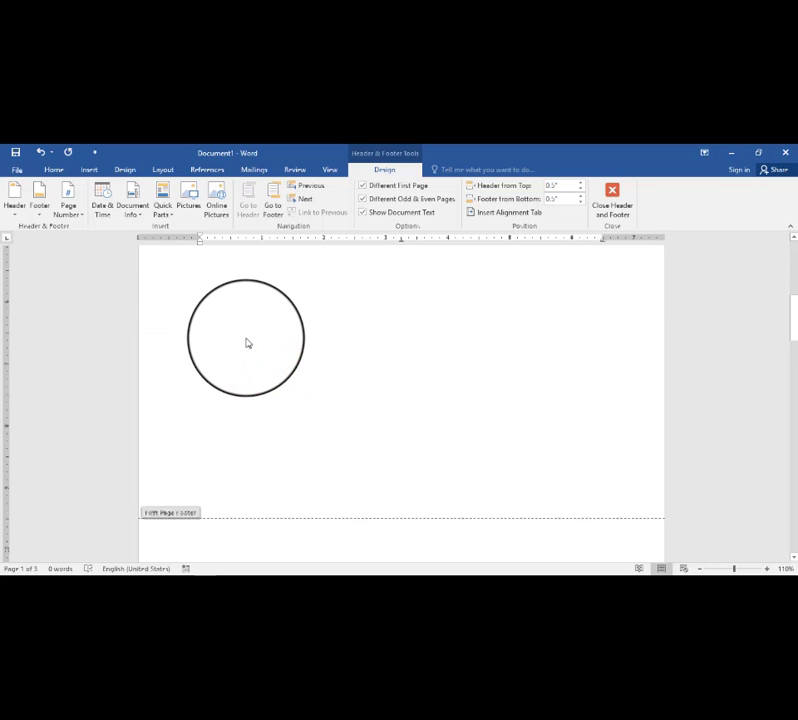
scroll(247, 343, "down", 5)
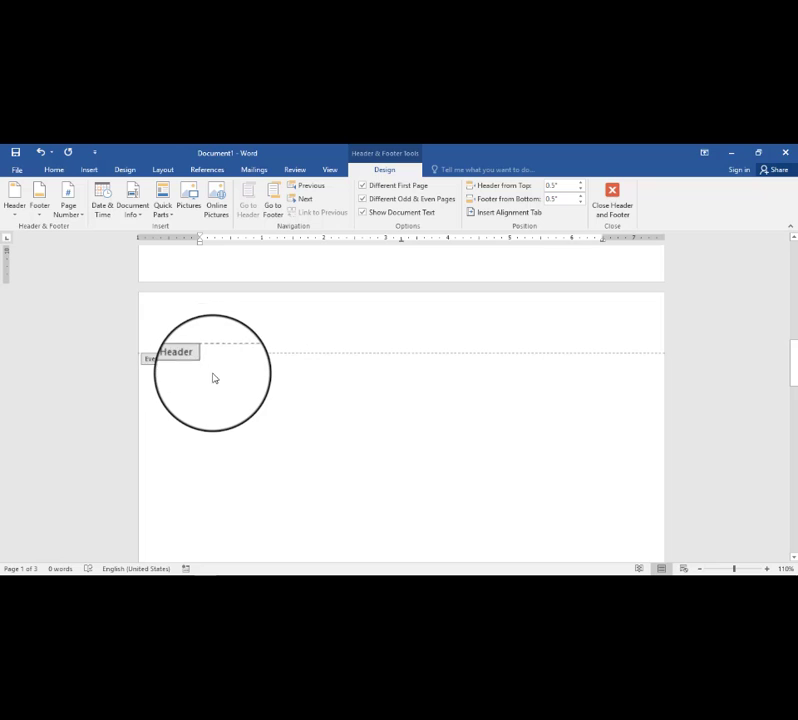
scroll(213, 378, "down", 8)
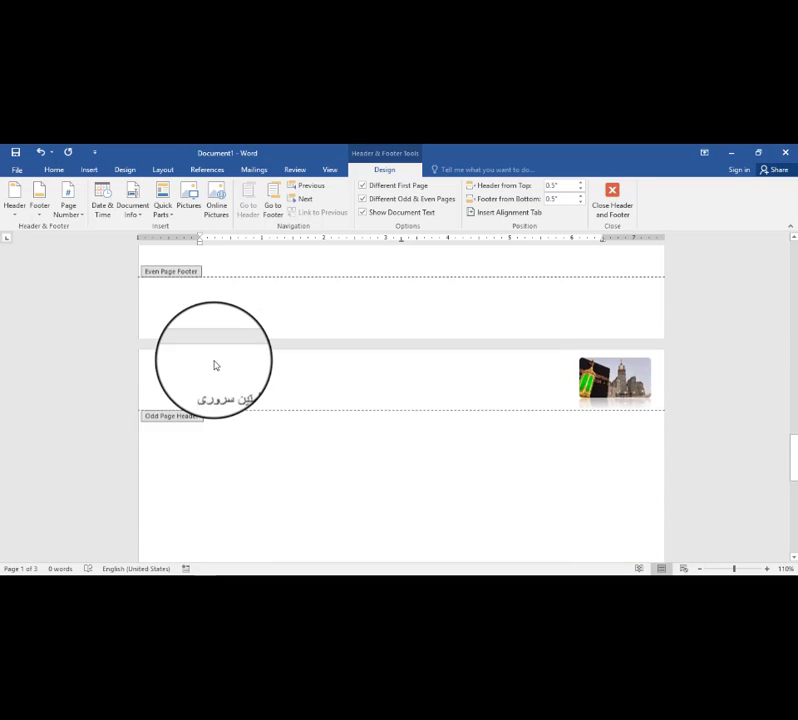
scroll(214, 366, "down", 2)
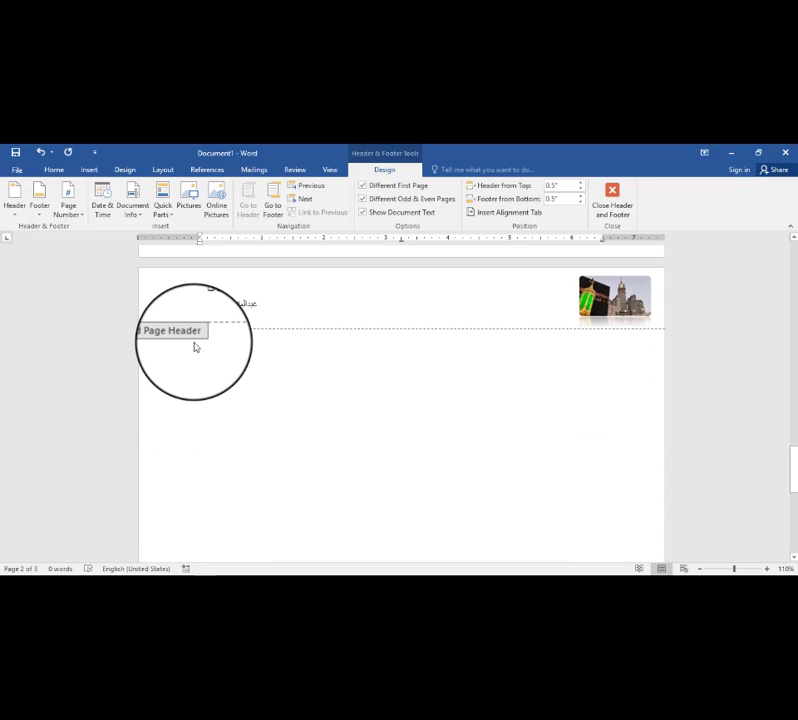
scroll(196, 348, "down", 3)
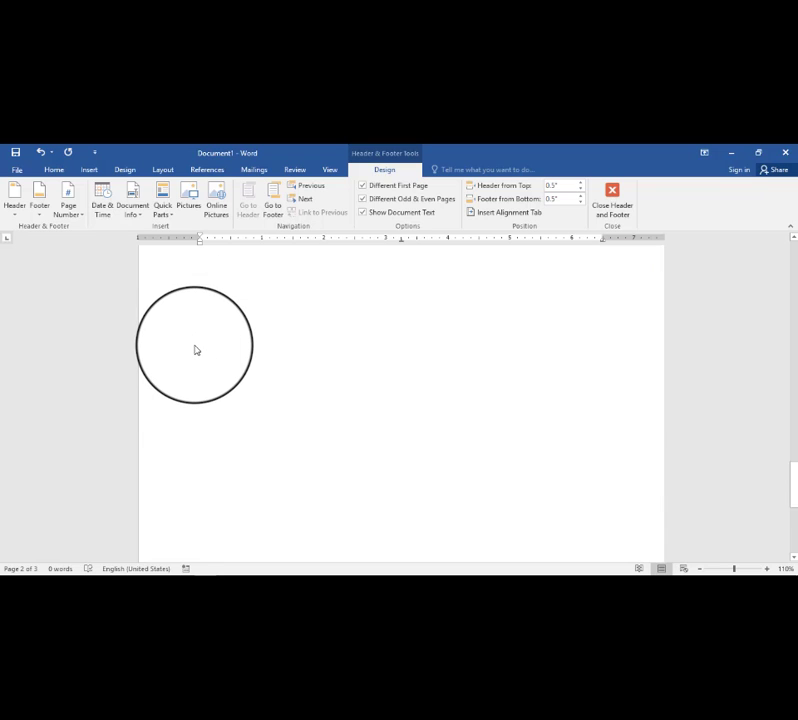
scroll(196, 349, "down", 2)
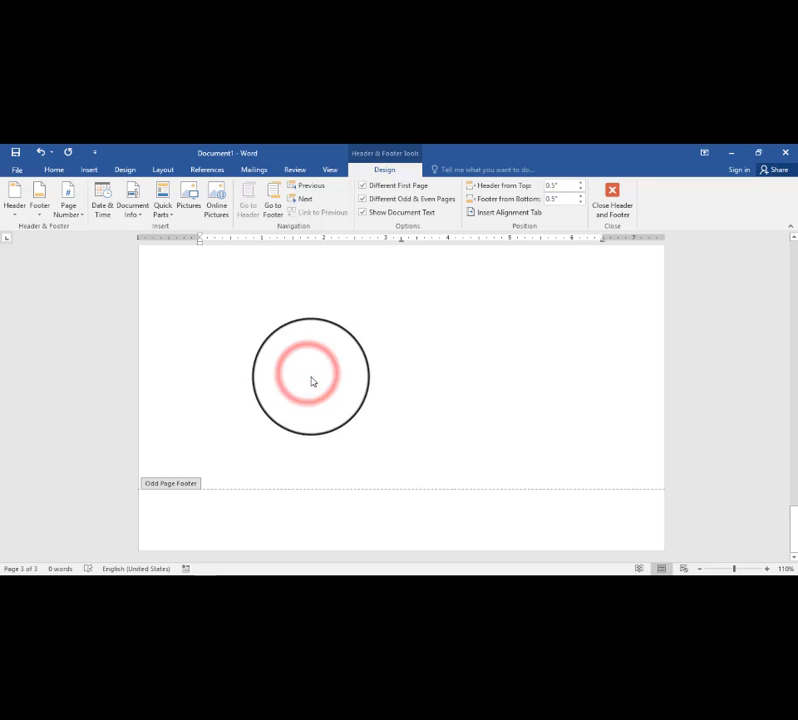
Step: Return to the body of page 3 and add page breaks to extend the document to six pages
double_click(227, 394)
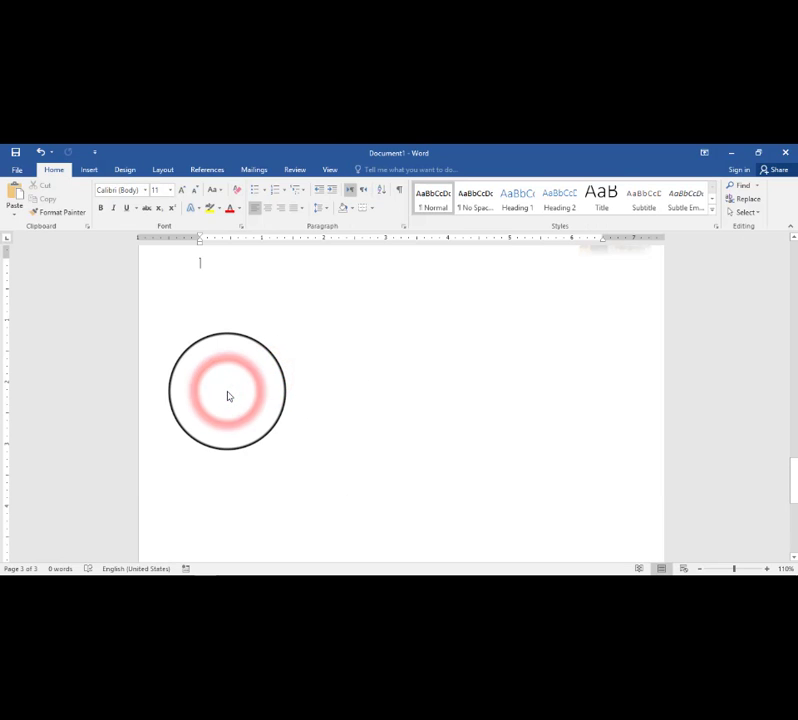
key("ctrl+Return")
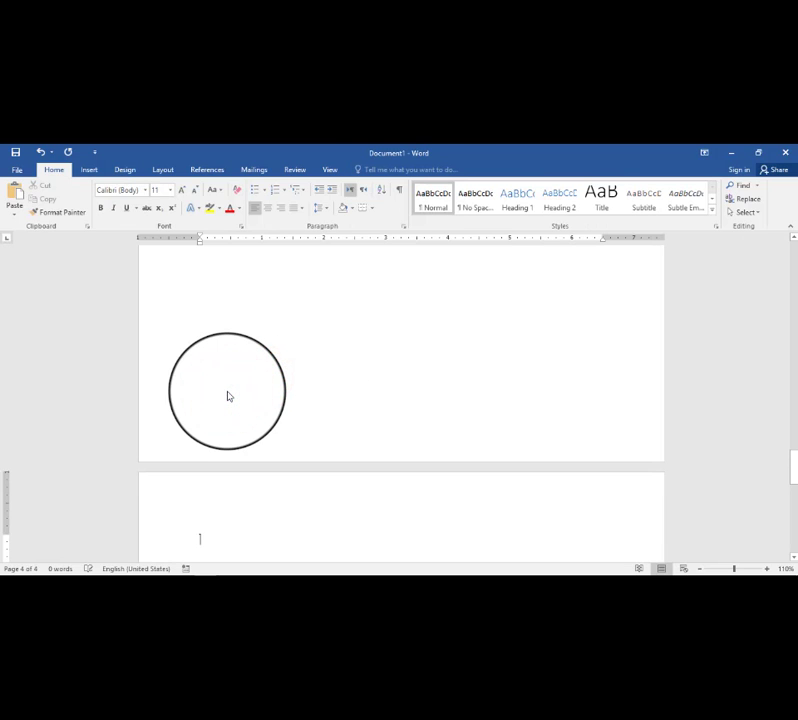
left_click(293, 580)
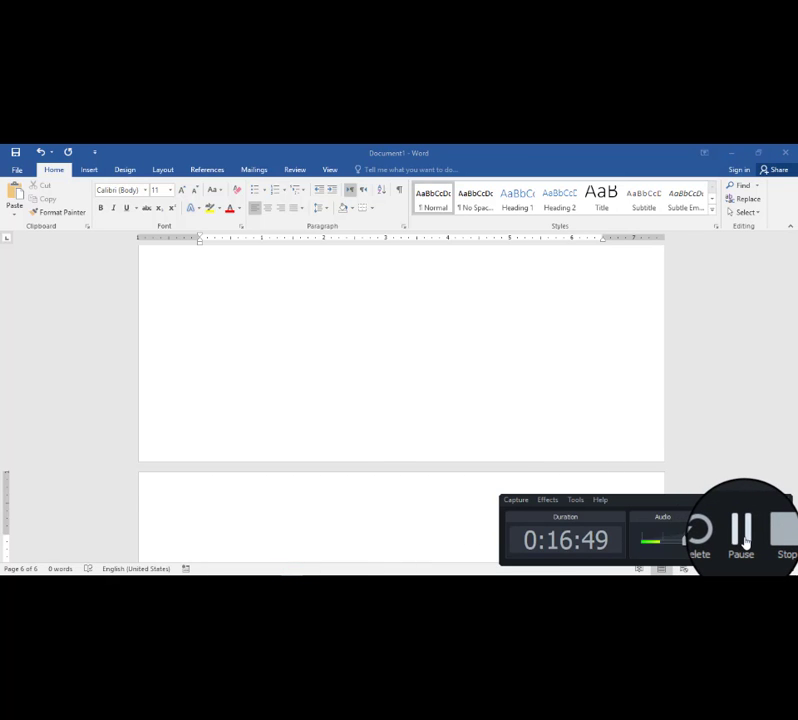
left_click(745, 541)
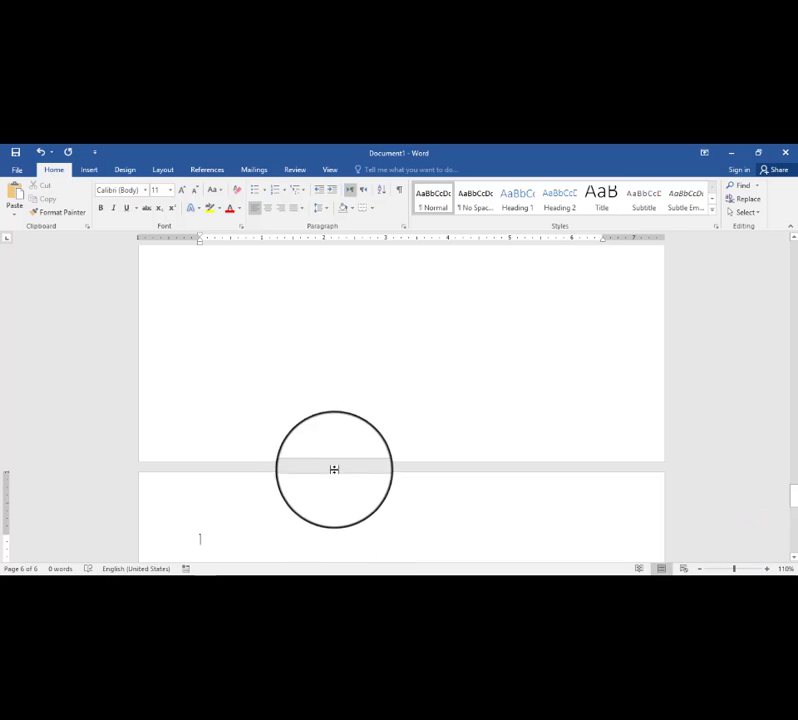
Step: Review the page headers from page 6 back to page 1, ending at the fish picture in the first page header
left_click(322, 540)
scroll(340, 367, "up", 10)
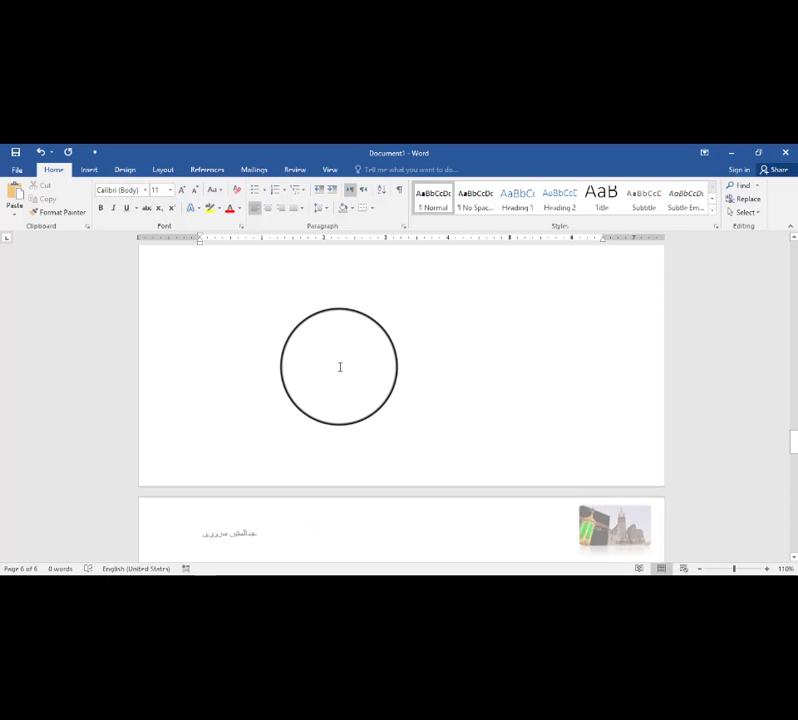
scroll(339, 367, "up", 10)
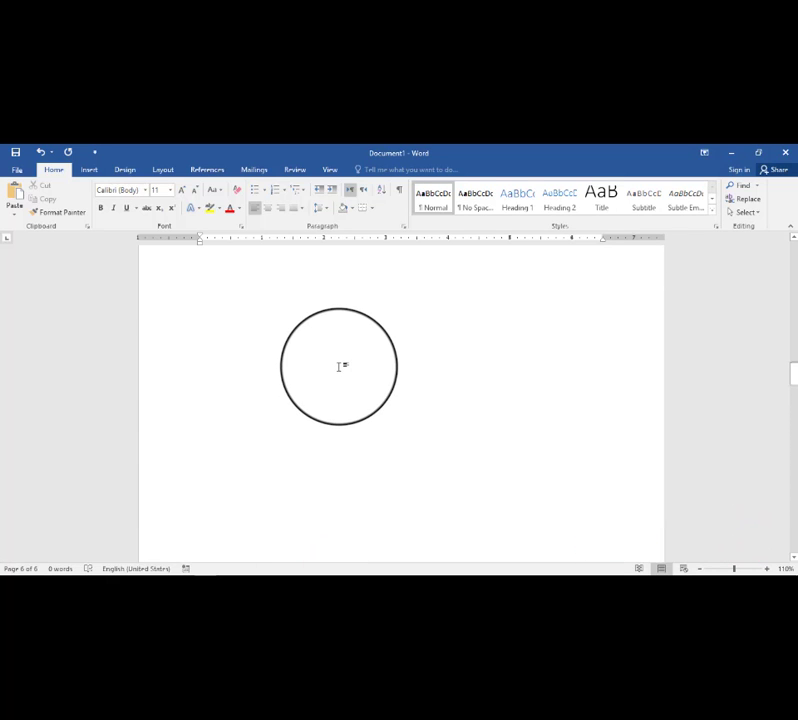
scroll(339, 367, "up", 3)
scroll(339, 367, "up", 6)
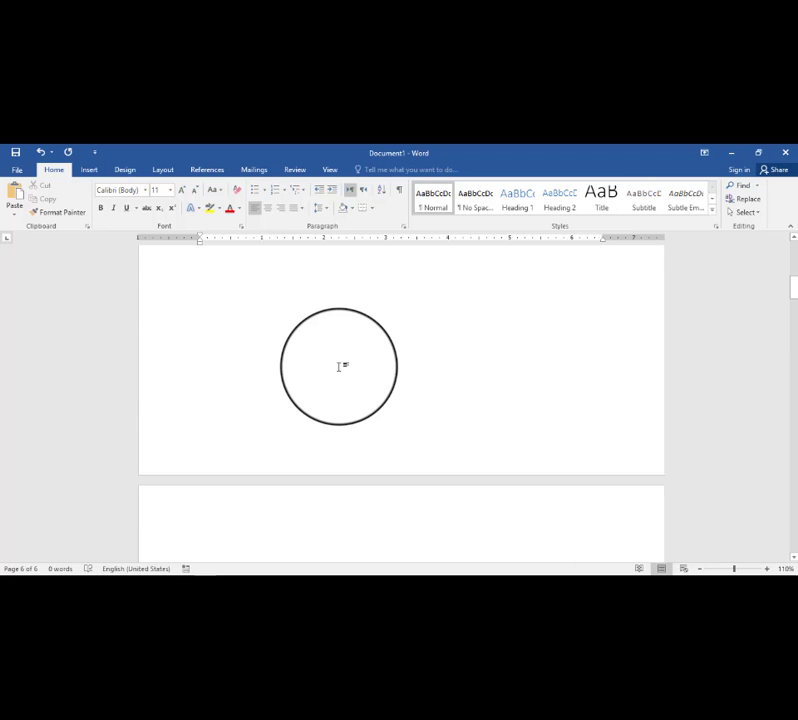
left_click_drag(339, 367, 384, 313)
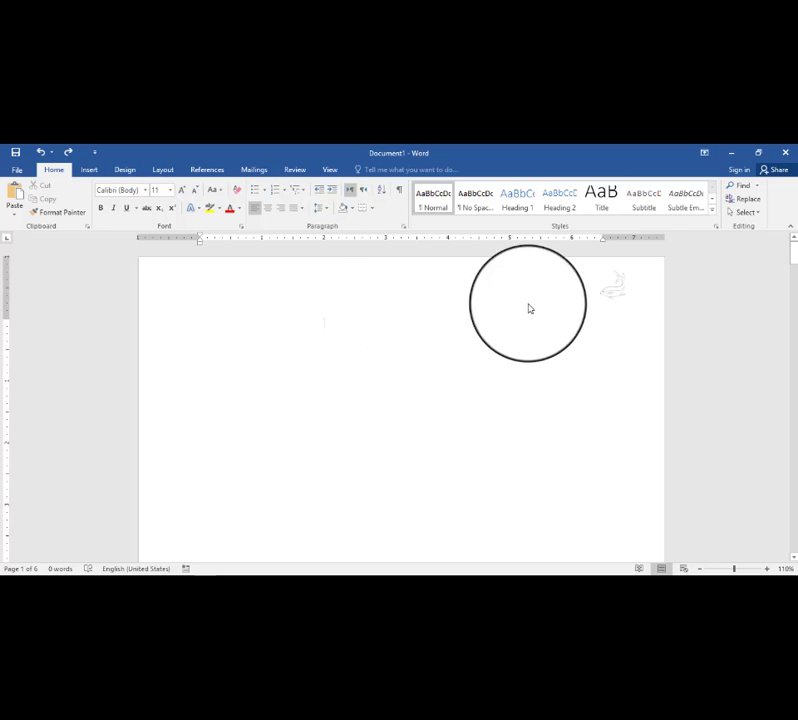
left_click(563, 281)
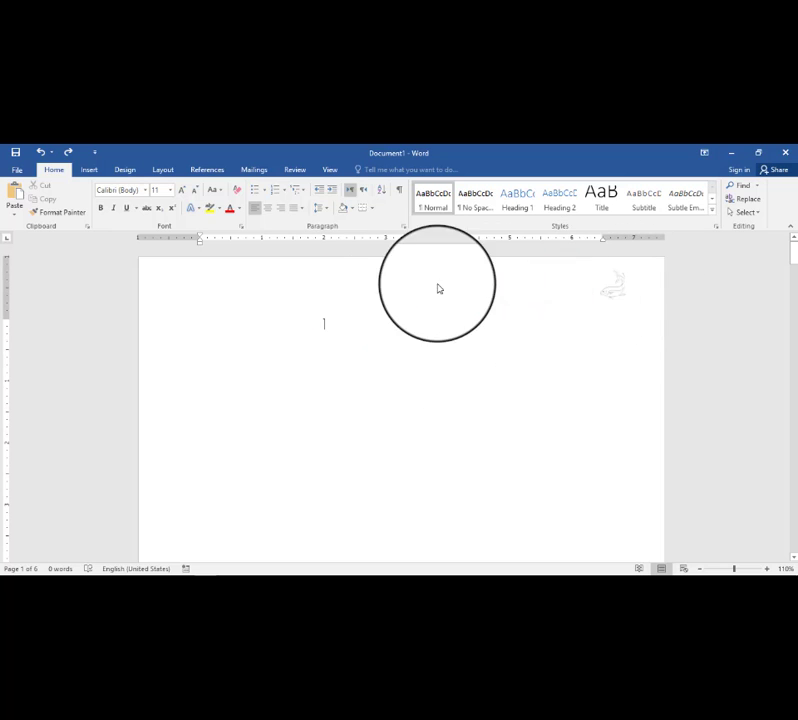
left_click(591, 283)
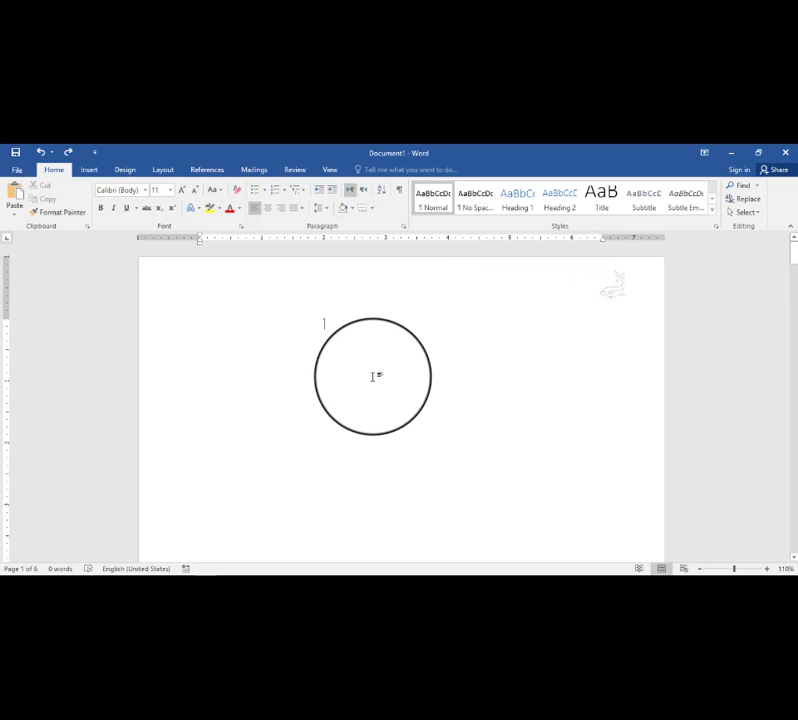
Step: Enter a short centered line of right-to-left sample text in the body of page 1
mouse_move(373, 376)
left_mouse_down()
mouse_move(351, 339)
mouse_move(385, 388)
left_mouse_up()
double_click(386, 385)
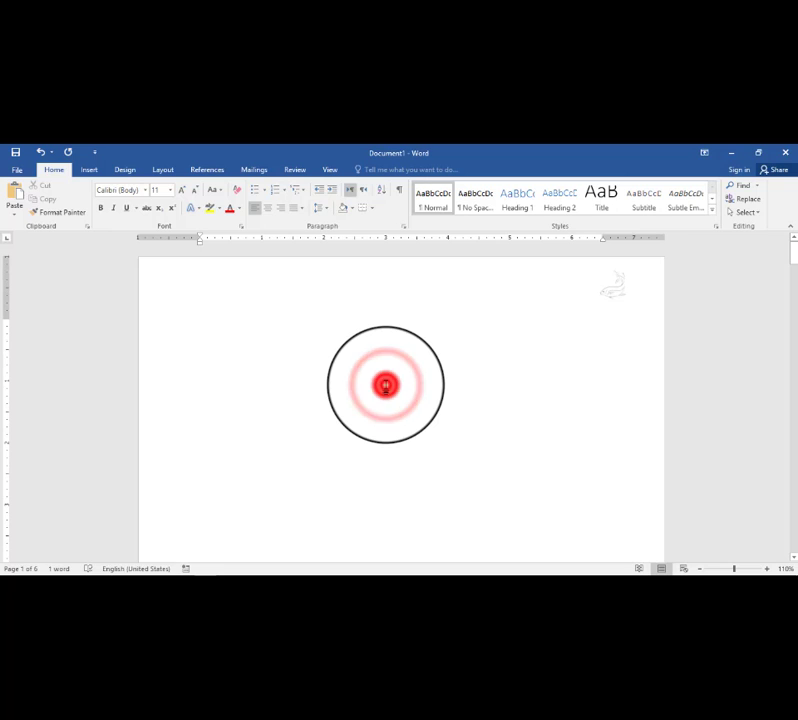
type("الل")
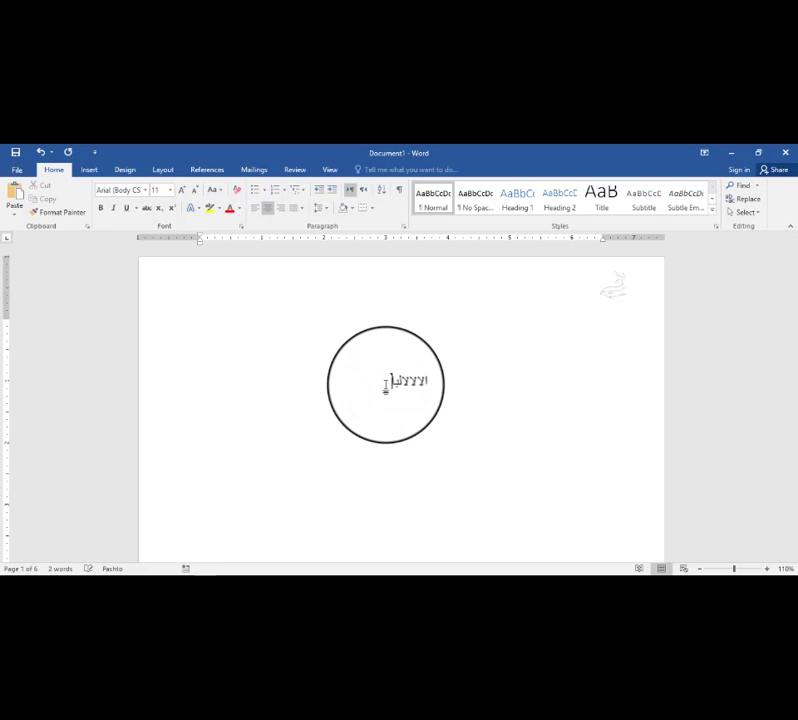
Step: Open the first page header to compare it with the body, return to the body and remove the sample text
double_click(492, 280)
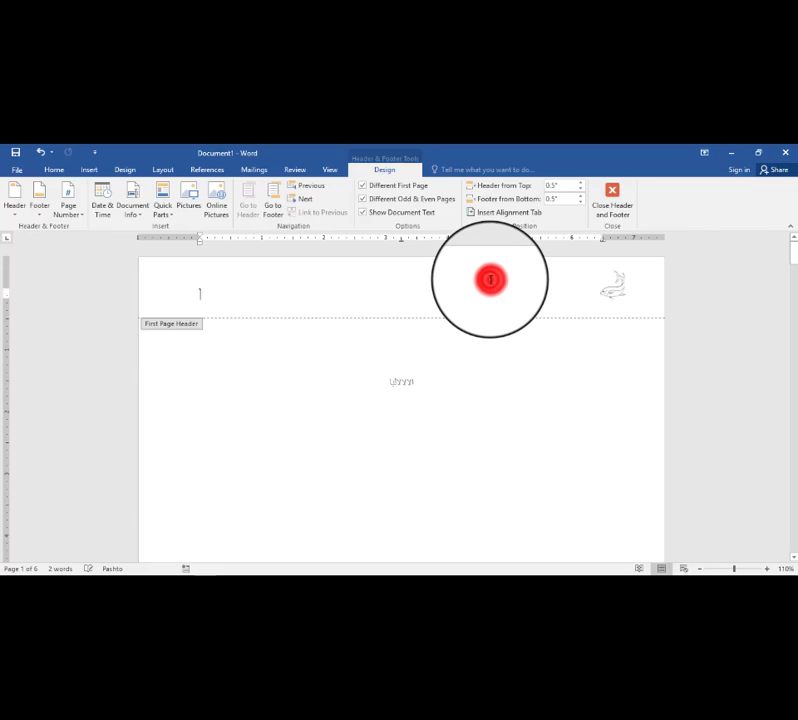
left_click(408, 289)
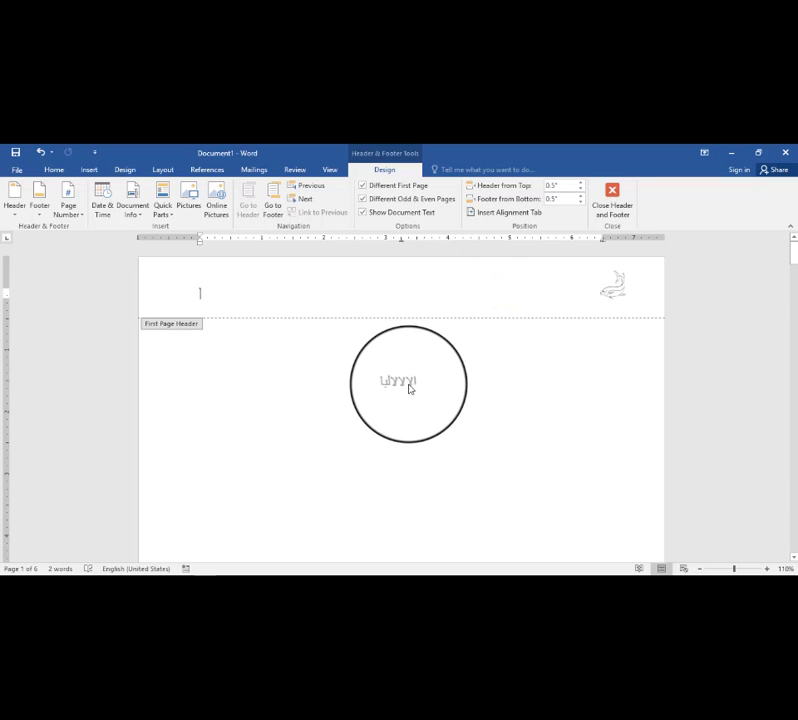
left_click_drag(362, 377, 338, 316)
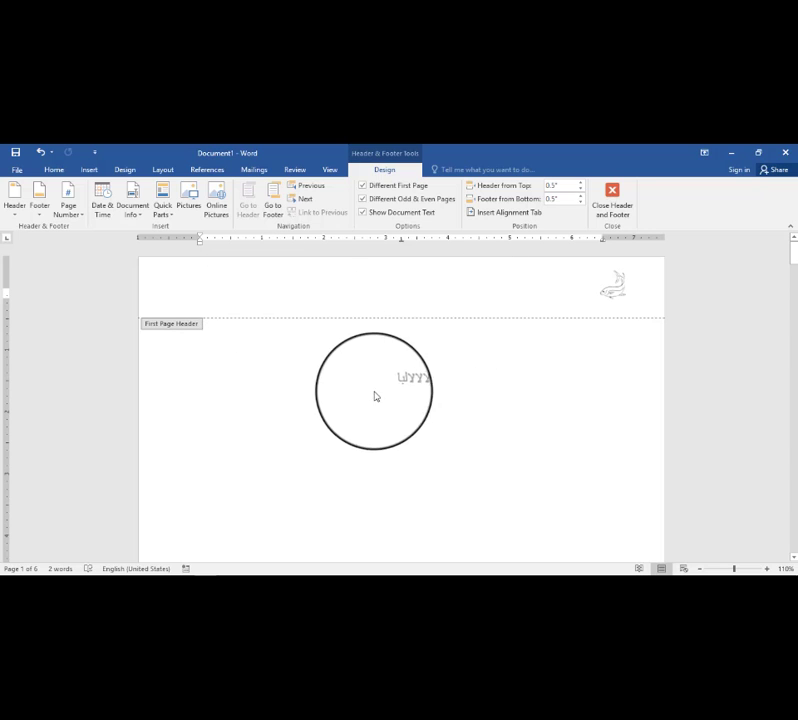
double_click(398, 382)
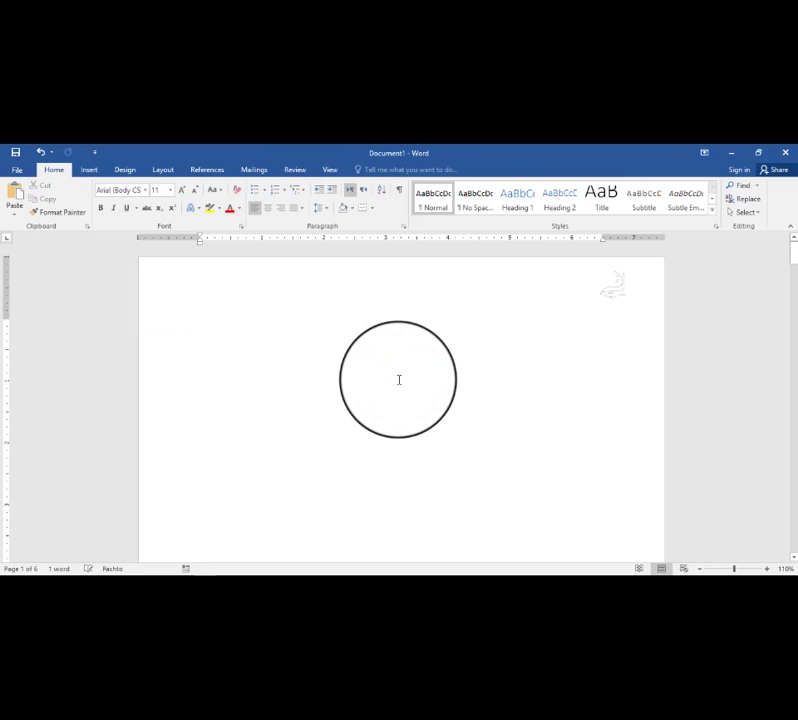
Step: Open the first page header and review the headers and footers of each page down to page 6
left_click(356, 369)
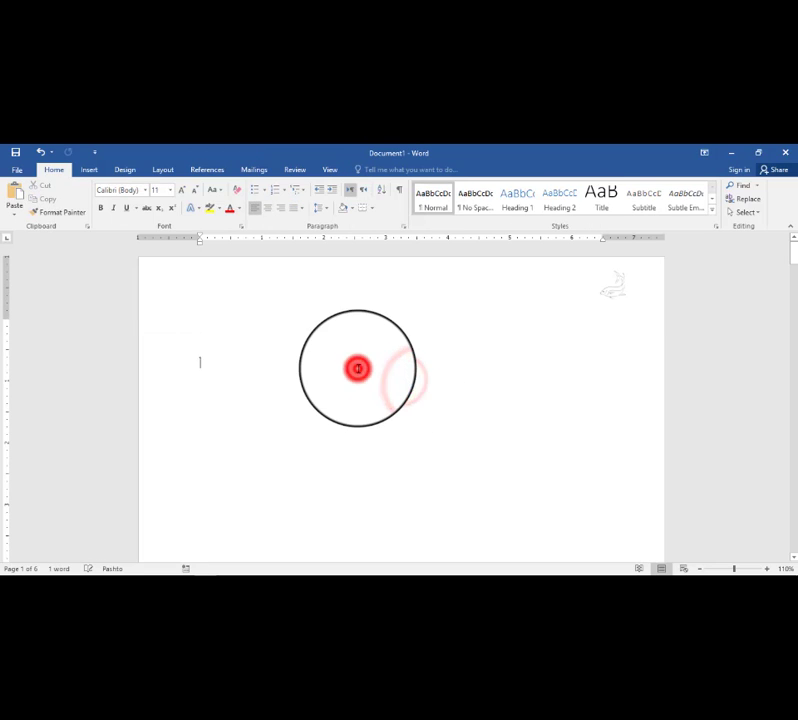
double_click(443, 283)
scroll(421, 337, "down", 12)
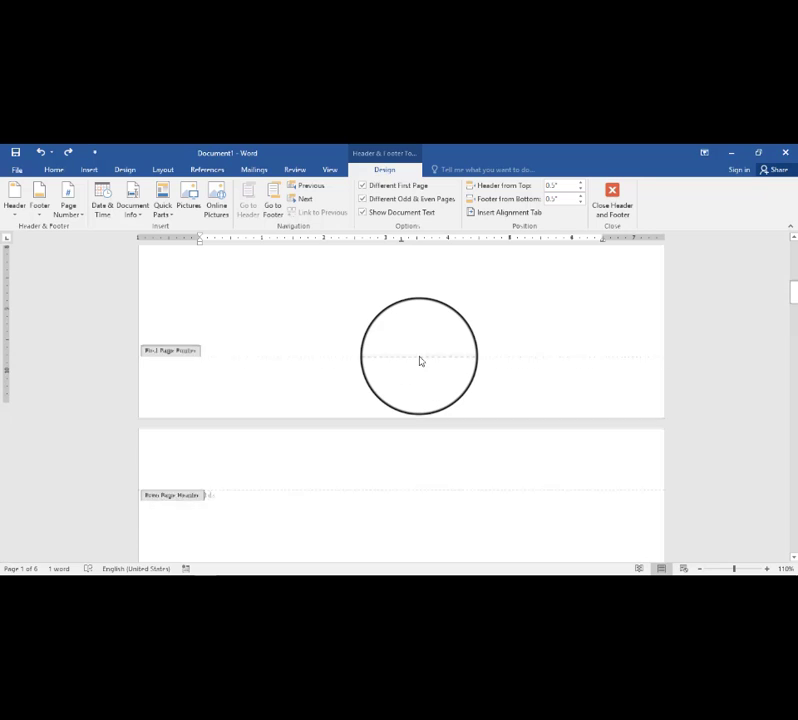
scroll(420, 356, "down", 10)
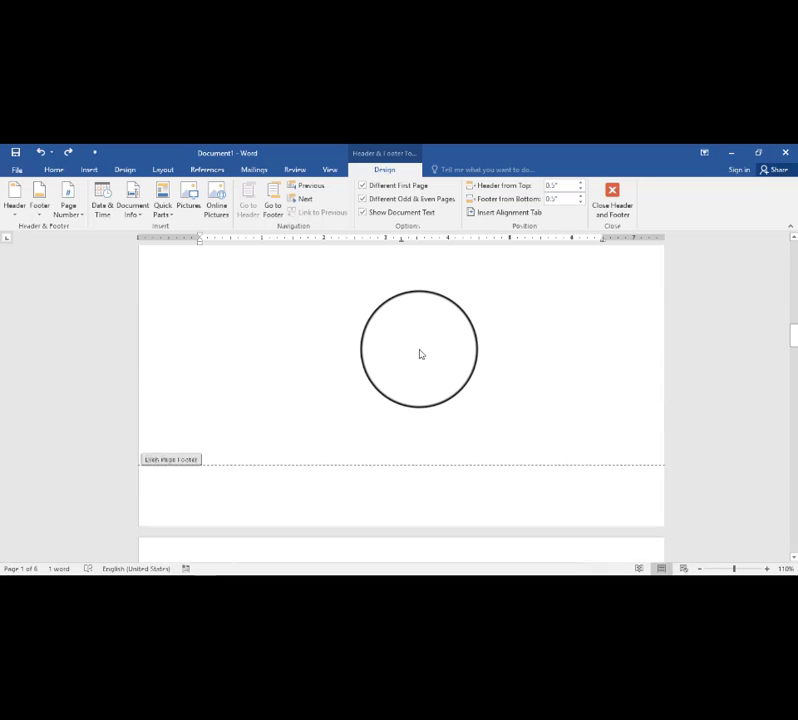
scroll(423, 351, "down", 2)
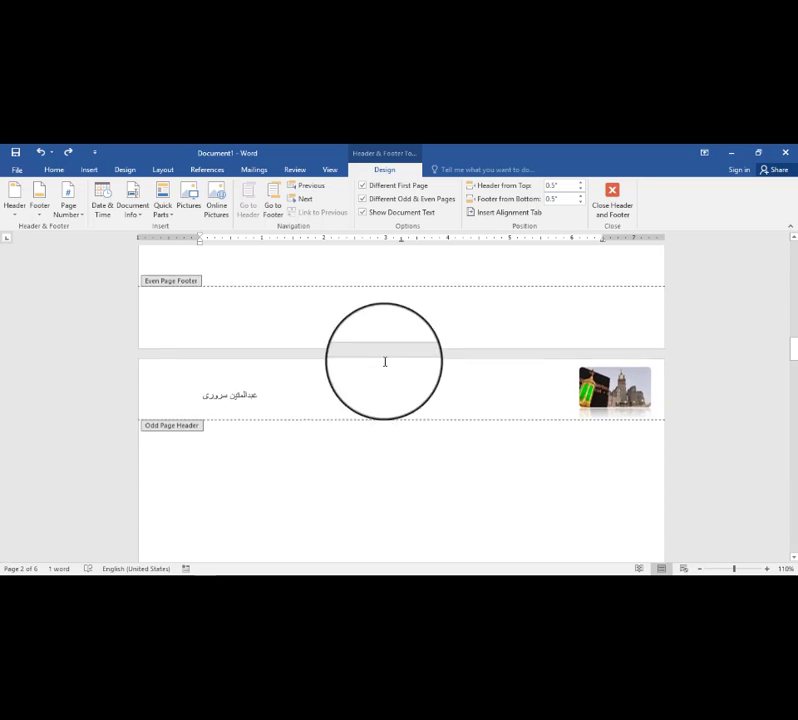
scroll(193, 407, "down", 4)
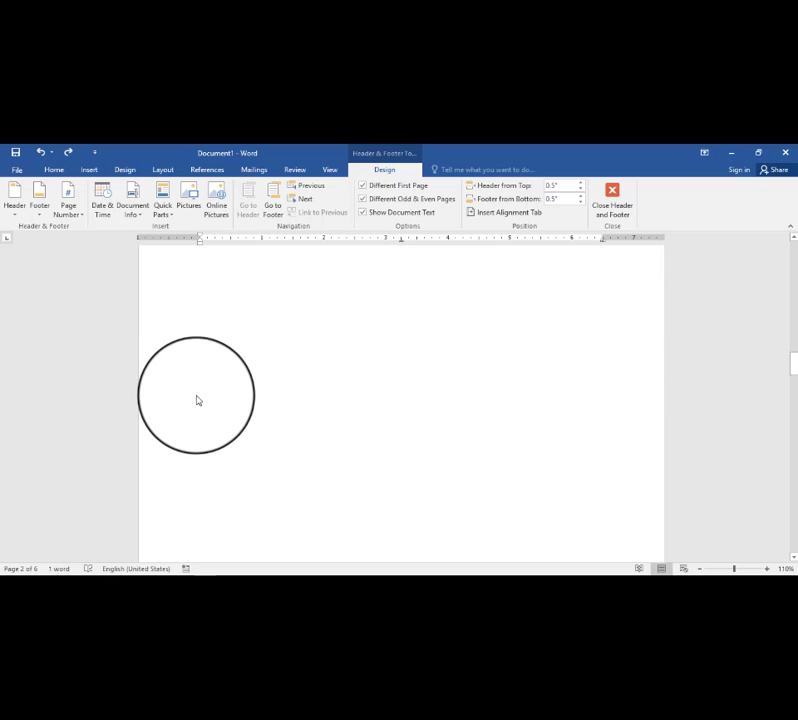
scroll(199, 384, "down", 8)
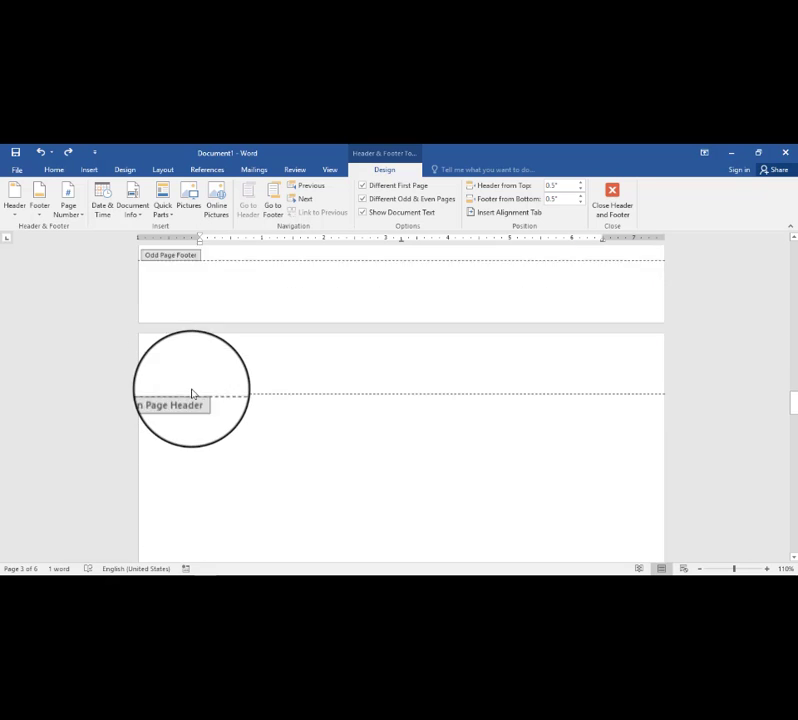
scroll(195, 377, "down", 10)
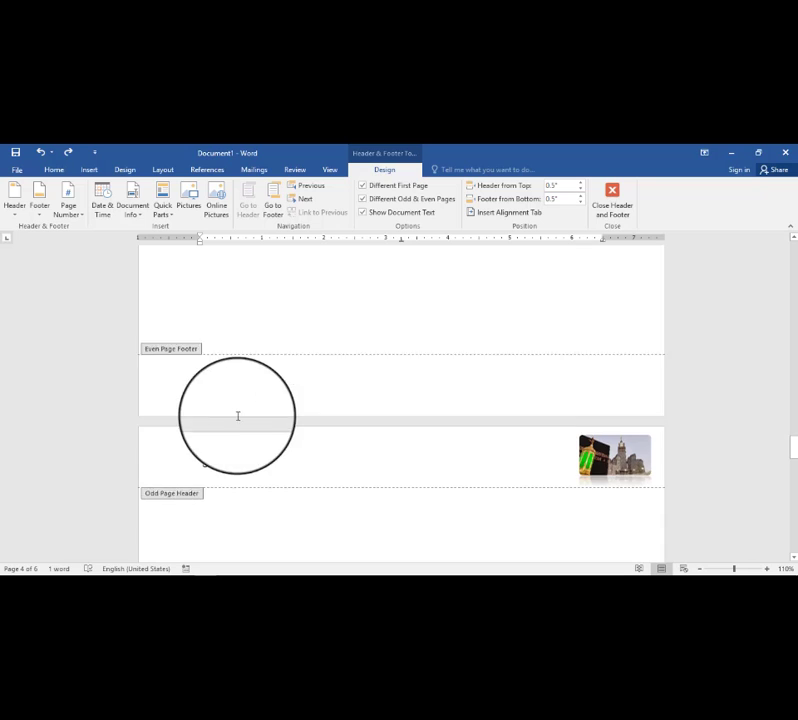
scroll(236, 400, "down", 10)
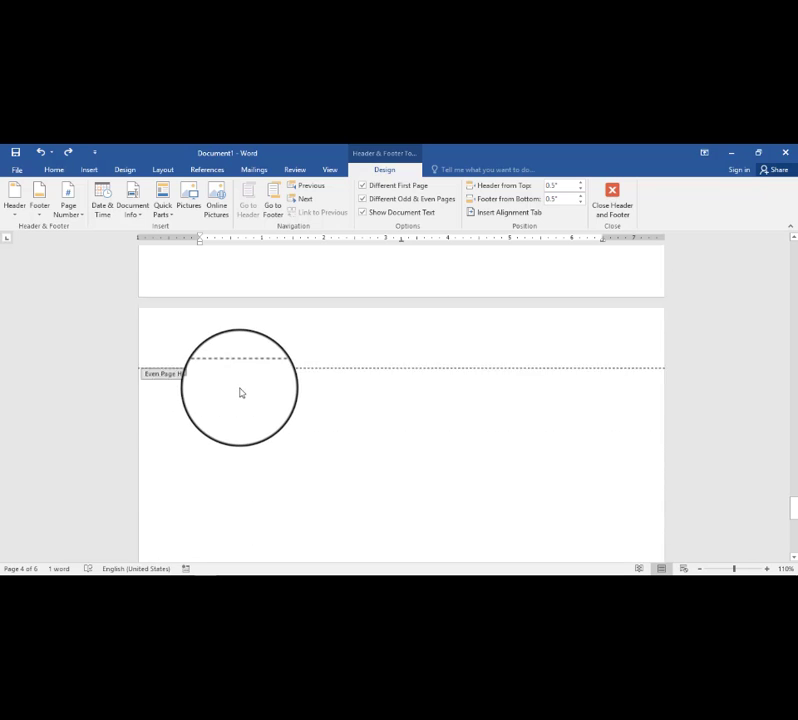
Step: Look back through the odd and even page headers from page 6 to the first page header
scroll(243, 388, "up", 10)
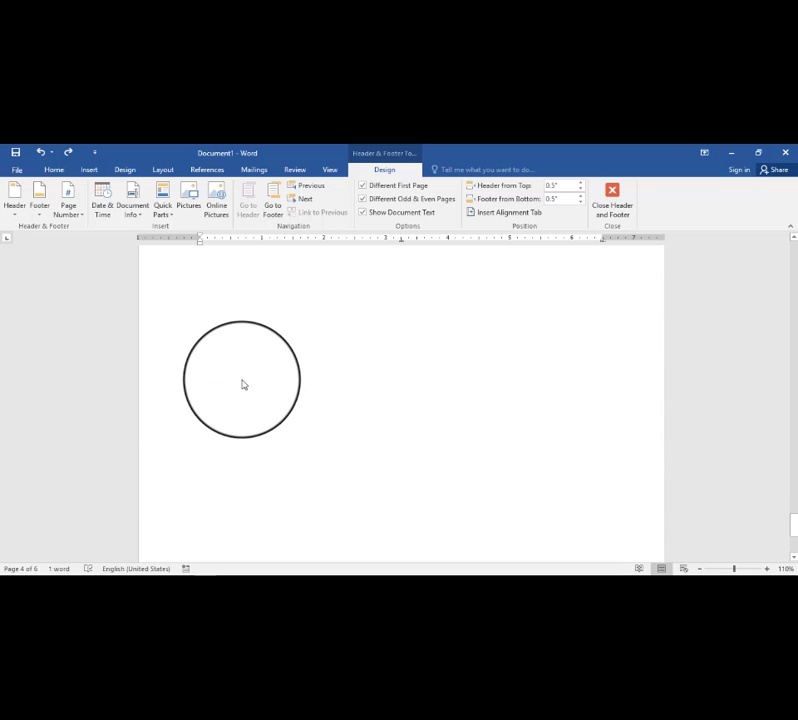
scroll(242, 384, "up", 10)
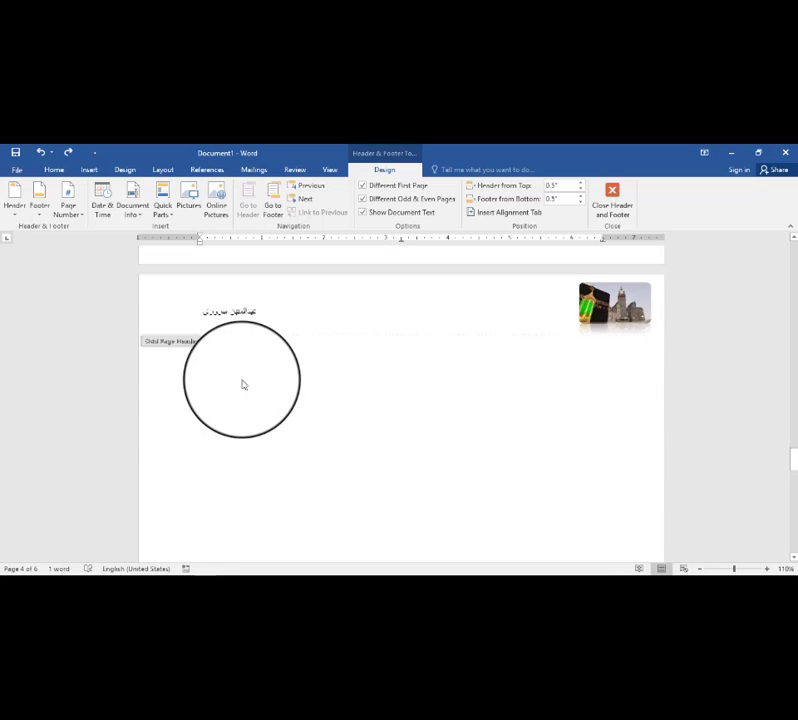
scroll(242, 384, "up", 10)
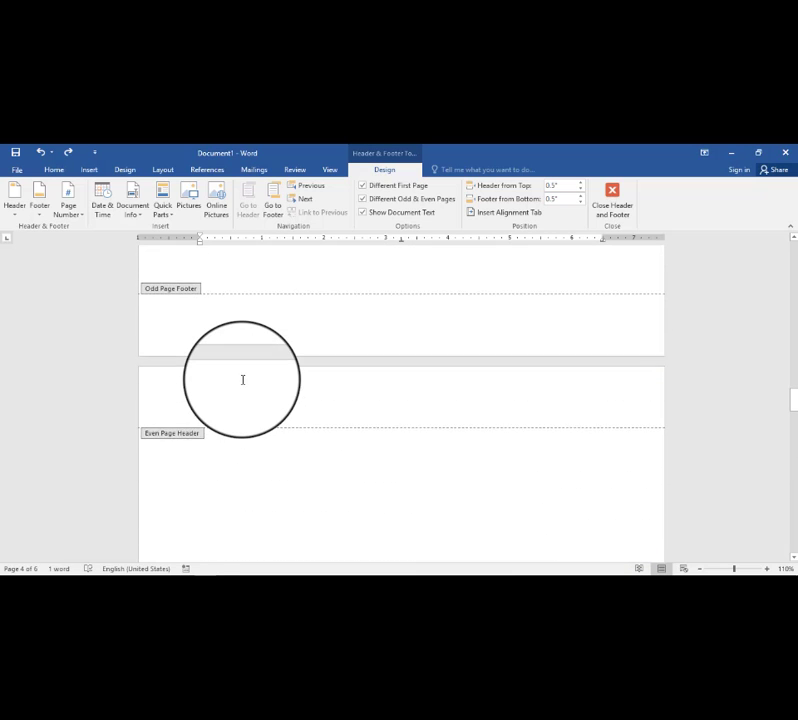
scroll(242, 379, "up", 5)
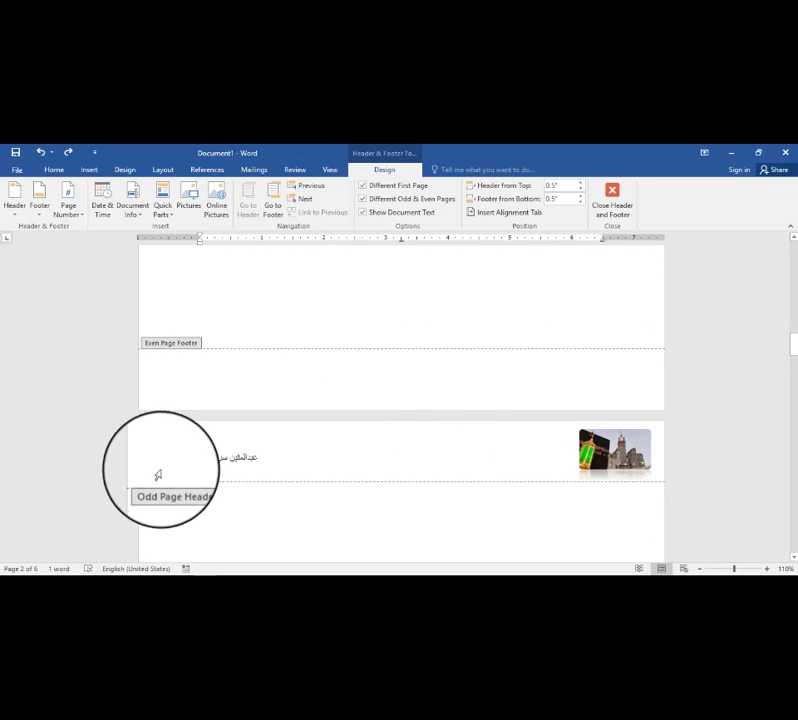
scroll(238, 450, "down", 10)
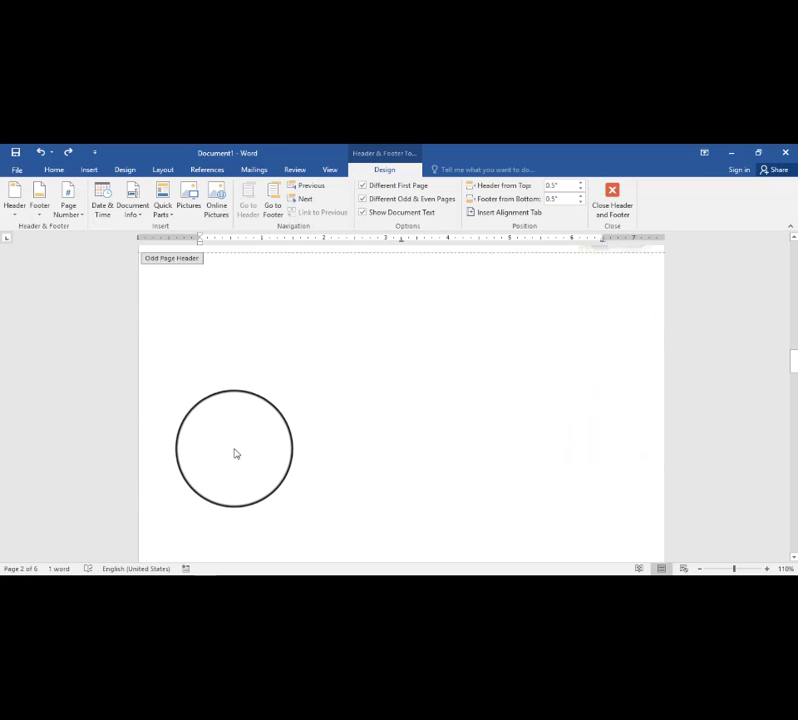
scroll(241, 438, "down", 3)
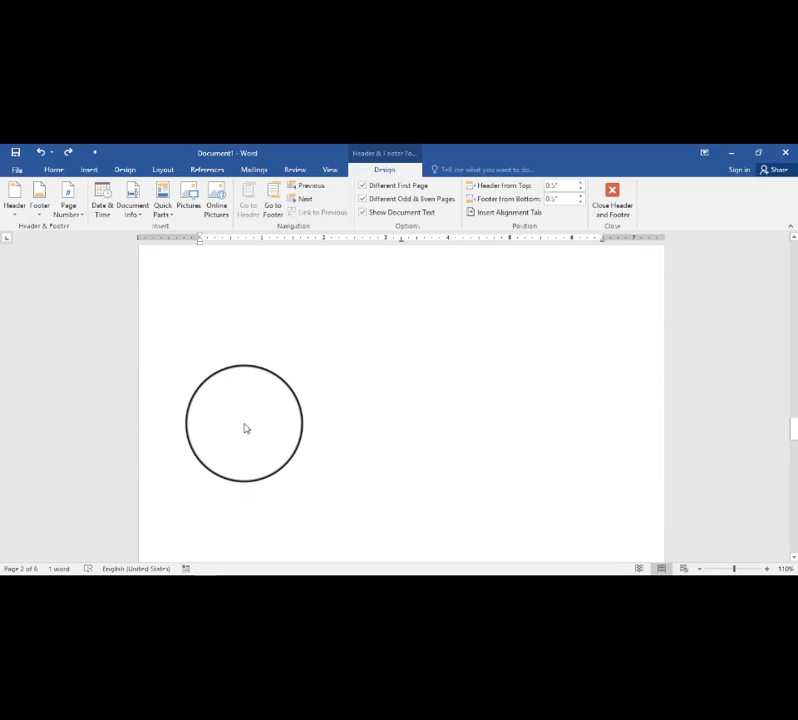
scroll(245, 428, "up", 10)
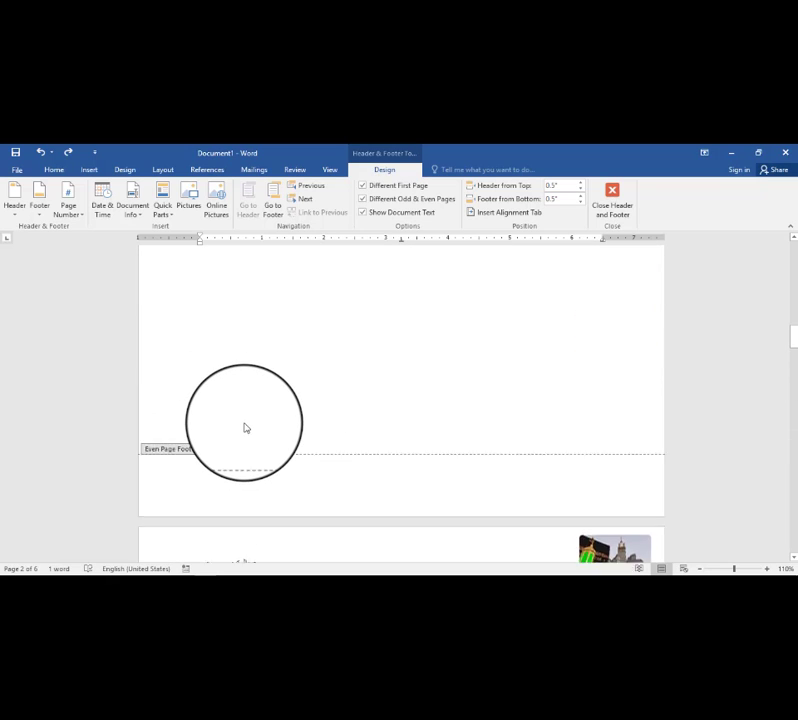
scroll(245, 428, "up", 10)
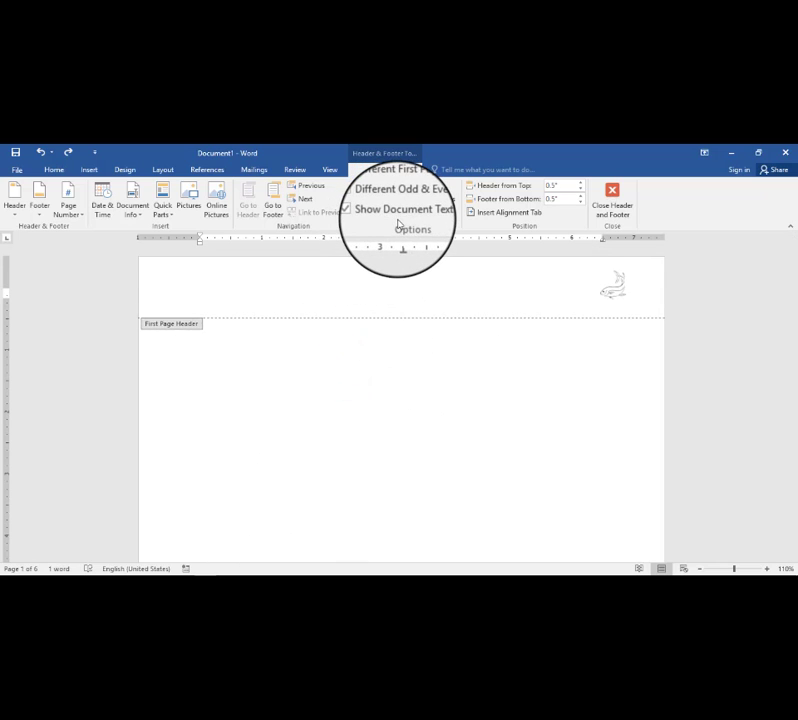
Step: Hide the document text while editing headers and try to place the cursor in the body of page 1
left_click(363, 213)
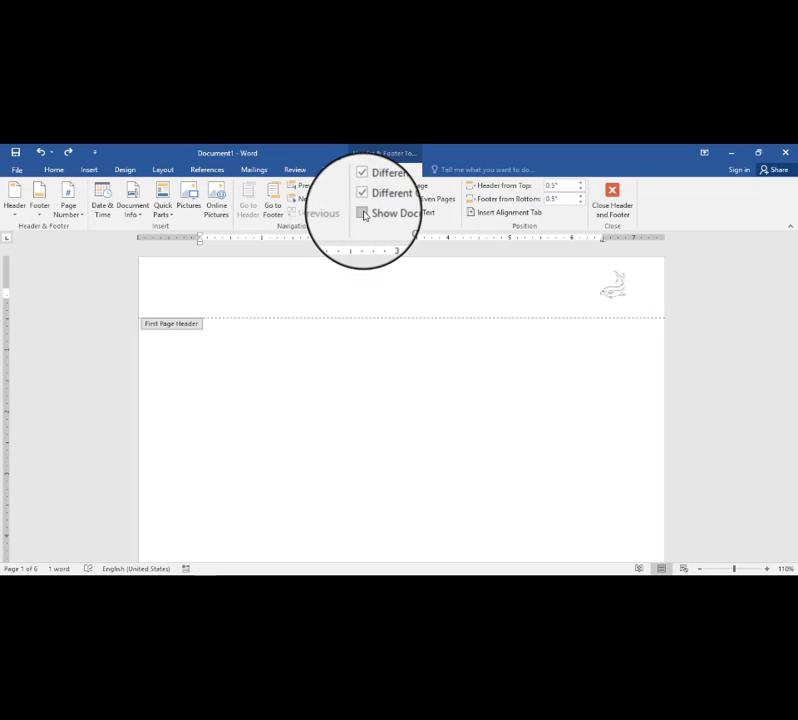
left_click(328, 405)
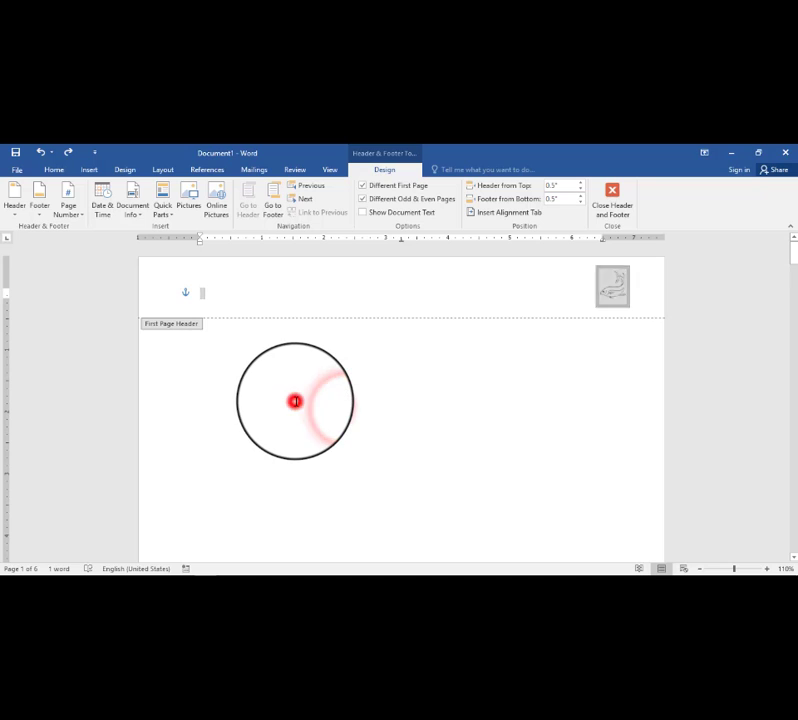
left_click(295, 401)
double_click(299, 394)
double_click(281, 387)
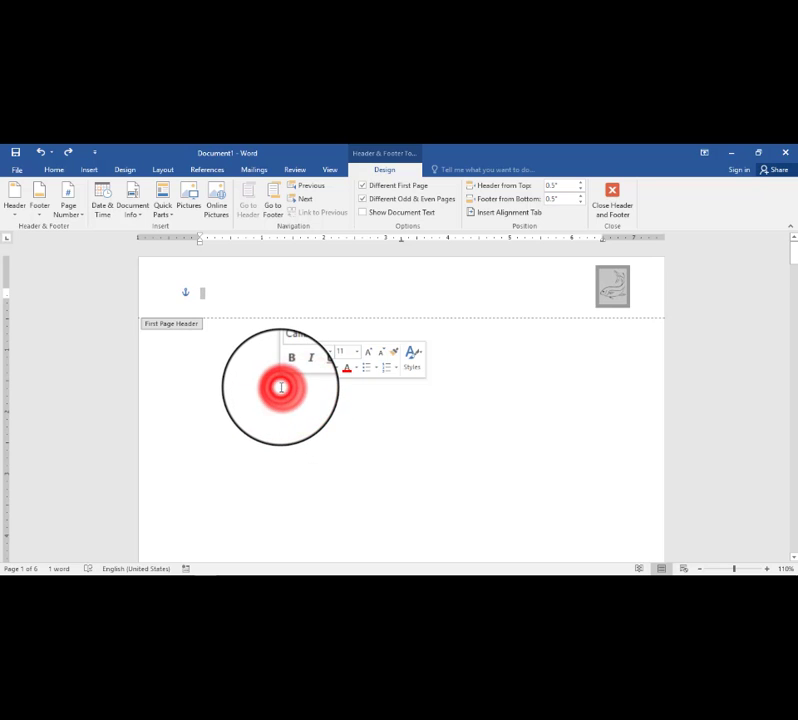
left_click(258, 386)
left_click(335, 401)
left_click(291, 263)
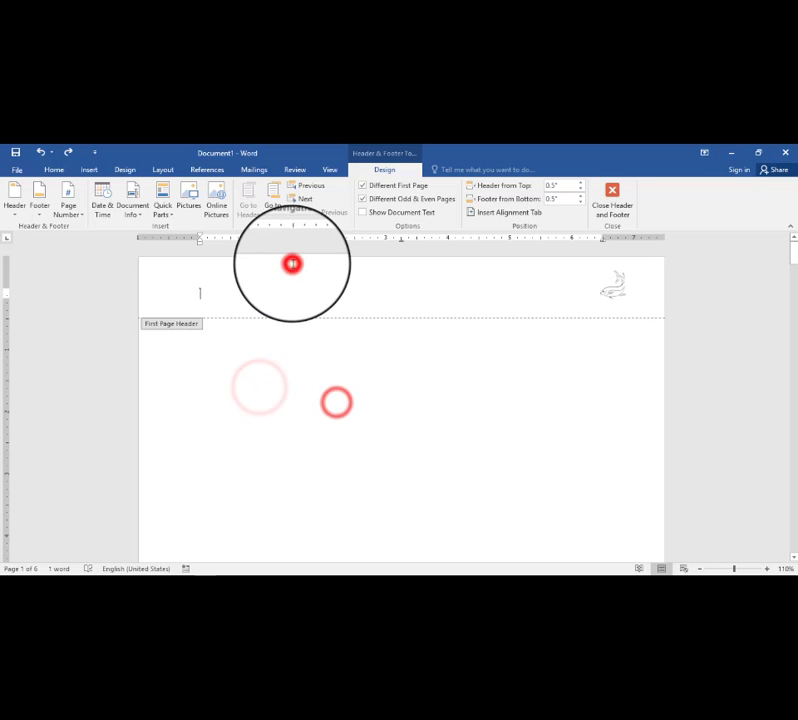
double_click(335, 386)
double_click(288, 363)
left_click(367, 390)
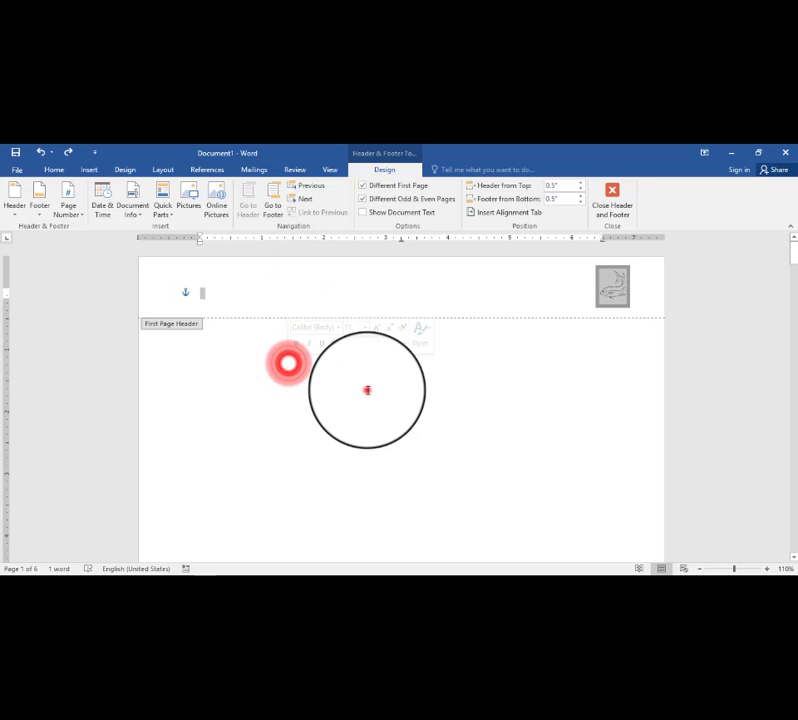
left_click(386, 374)
double_click(367, 380)
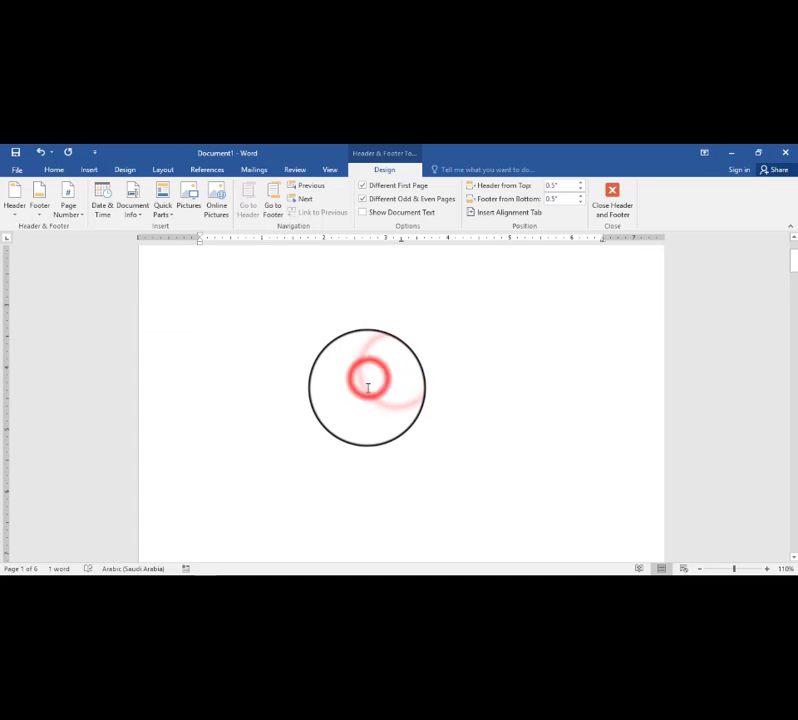
Step: Try to switch from header editing to the body of page 2 with the document text hidden
scroll(367, 388, "down", 6)
double_click(383, 450)
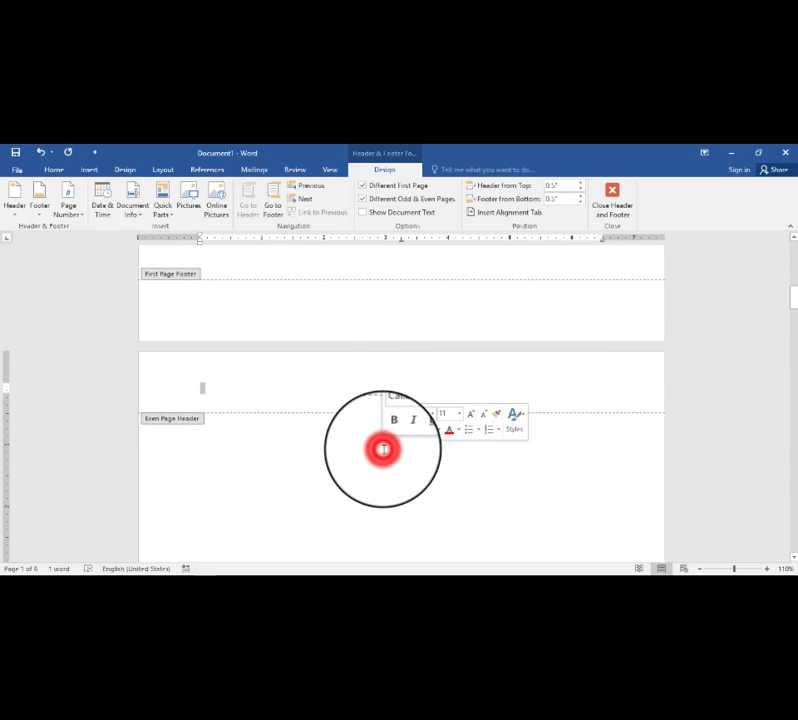
double_click(342, 456)
left_click(312, 467)
scroll(318, 390, "up", 3)
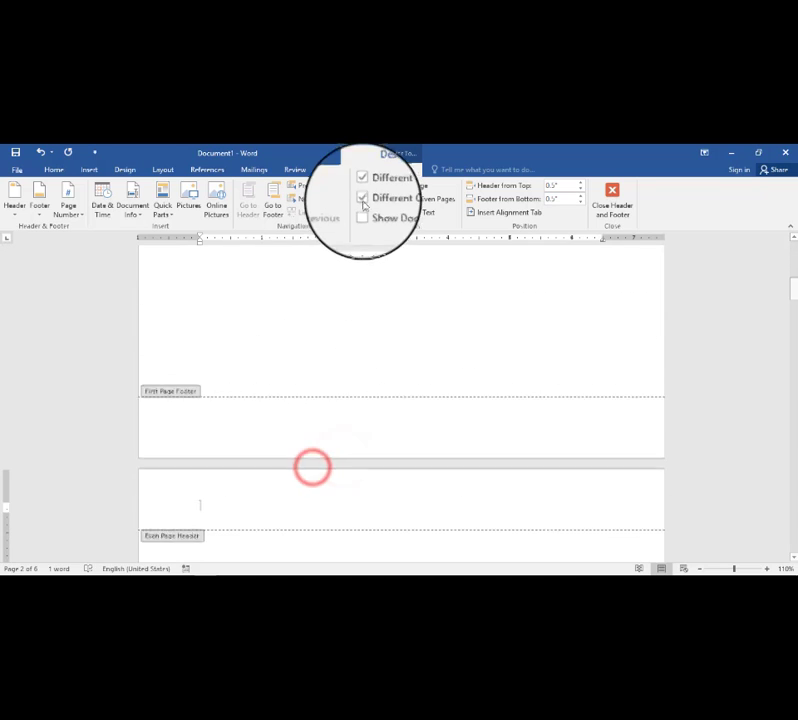
Step: Turn off the Different Odd & Even Pages and Different First Page options, and try to enter the body of page 2
left_click(363, 198)
left_click(363, 185)
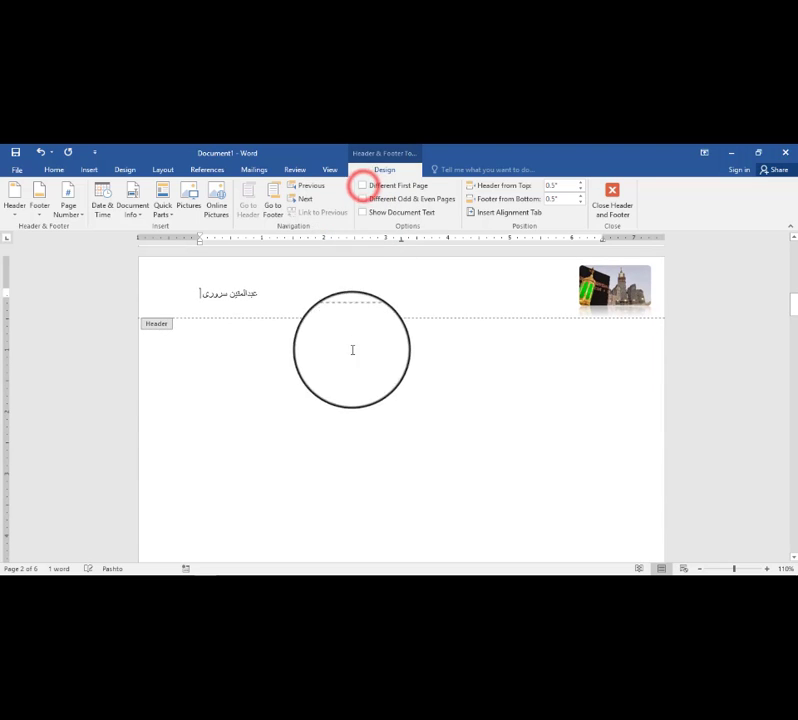
double_click(370, 404)
triple_click(318, 390)
left_click(290, 386)
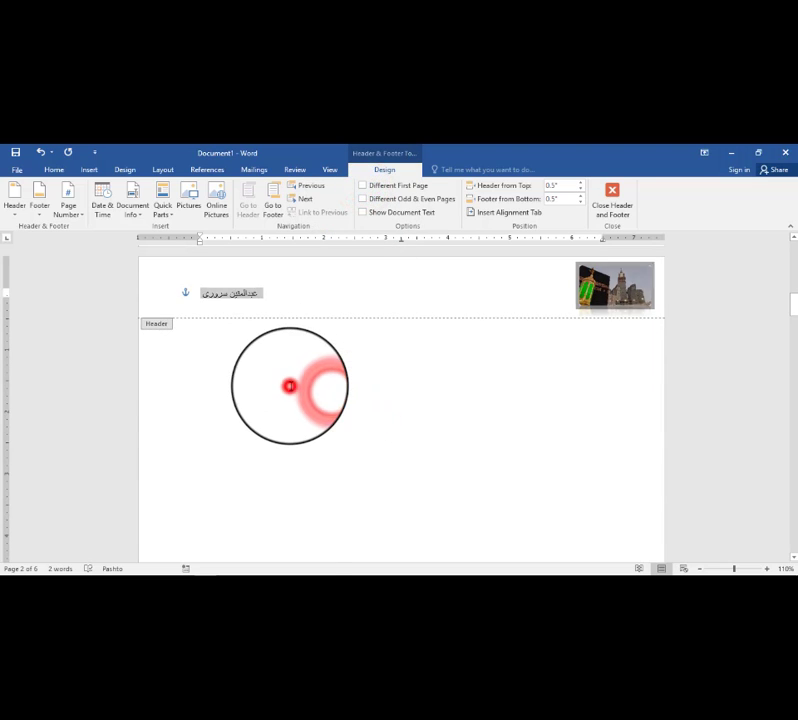
left_click(299, 584)
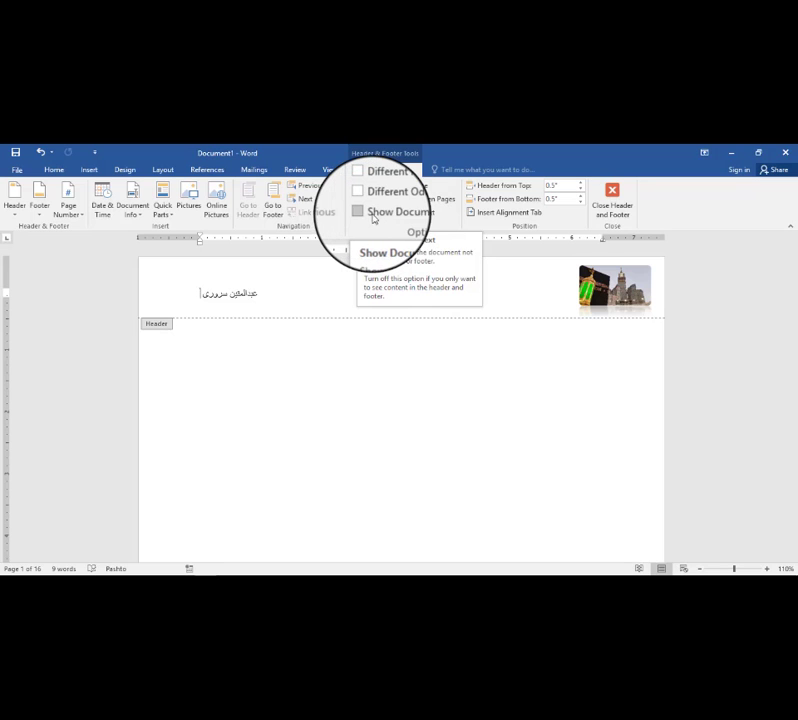
Step: Turn off Show Document Text in the 16-page document and check the body area of page 1
left_click(364, 214)
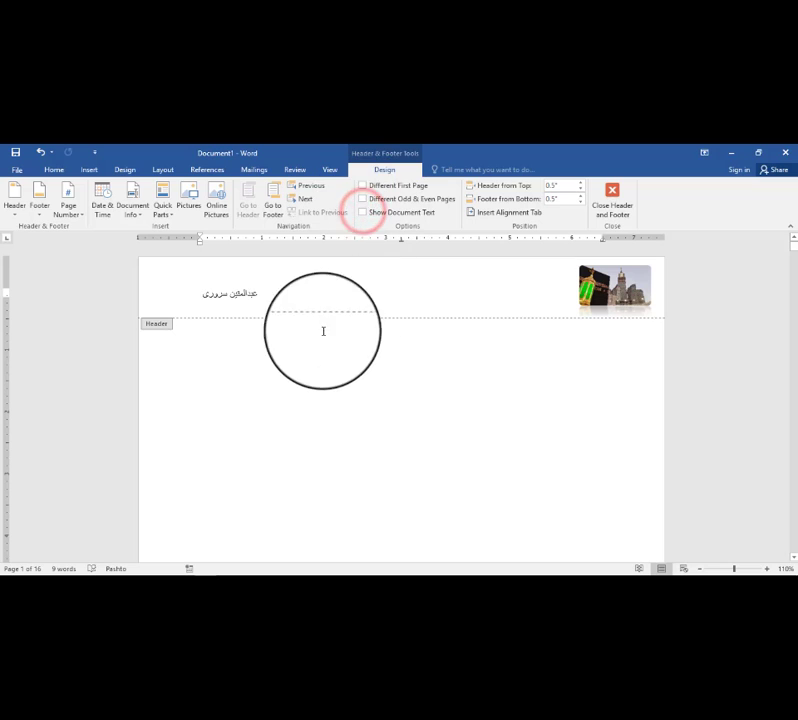
scroll(303, 311, "down", 1)
scroll(303, 311, "down", 11)
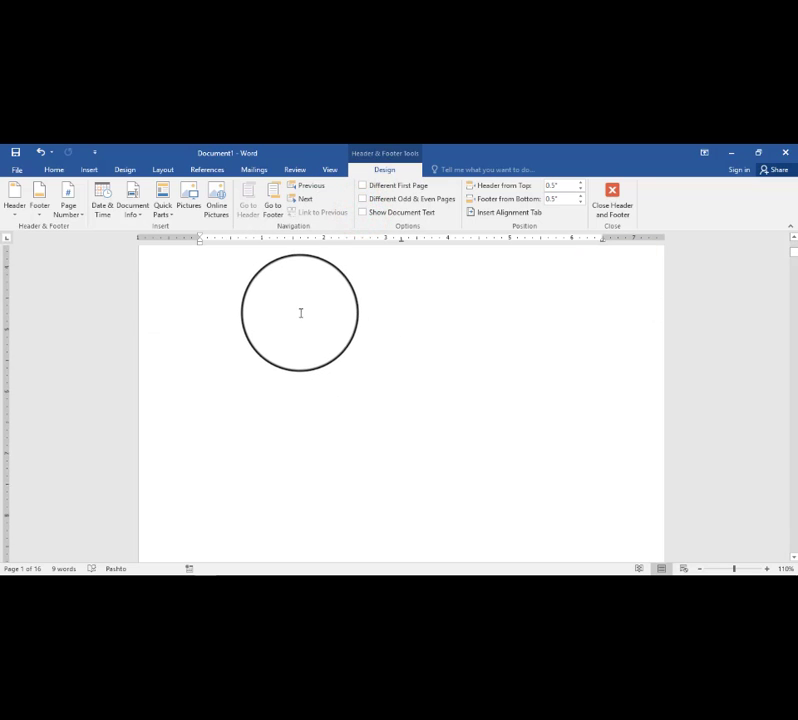
scroll(298, 315, "up", 11)
scroll(297, 314, "up", 1)
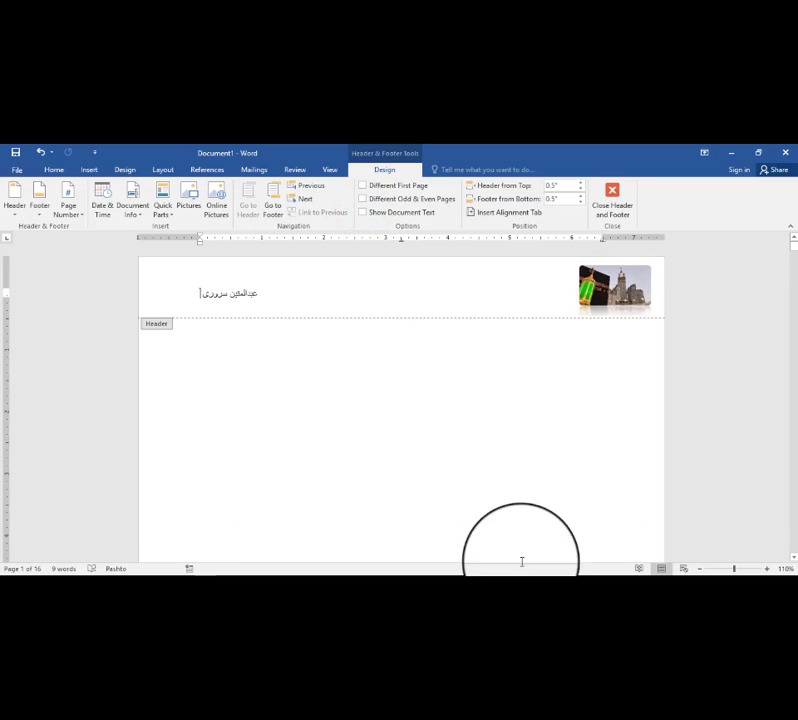
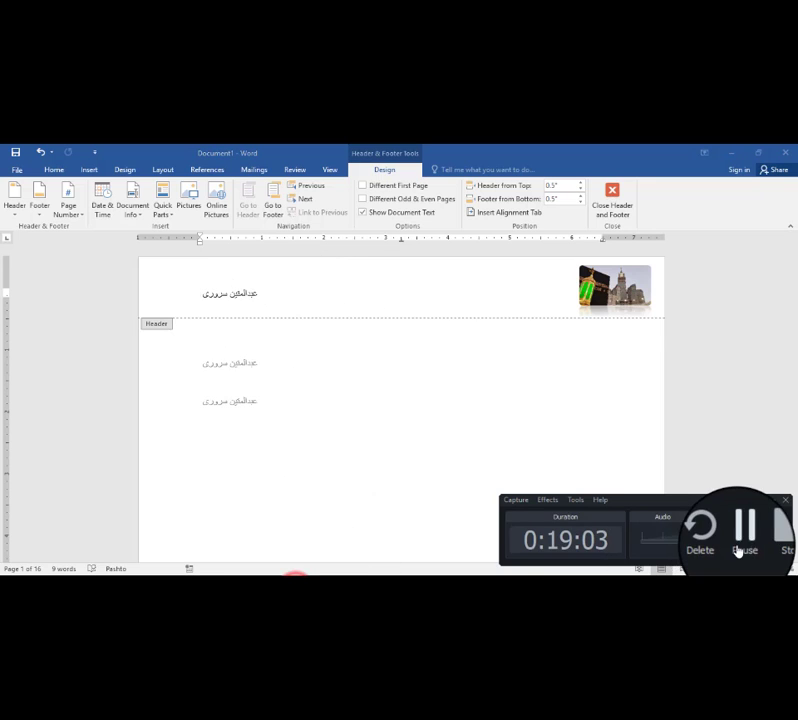
left_click(741, 545)
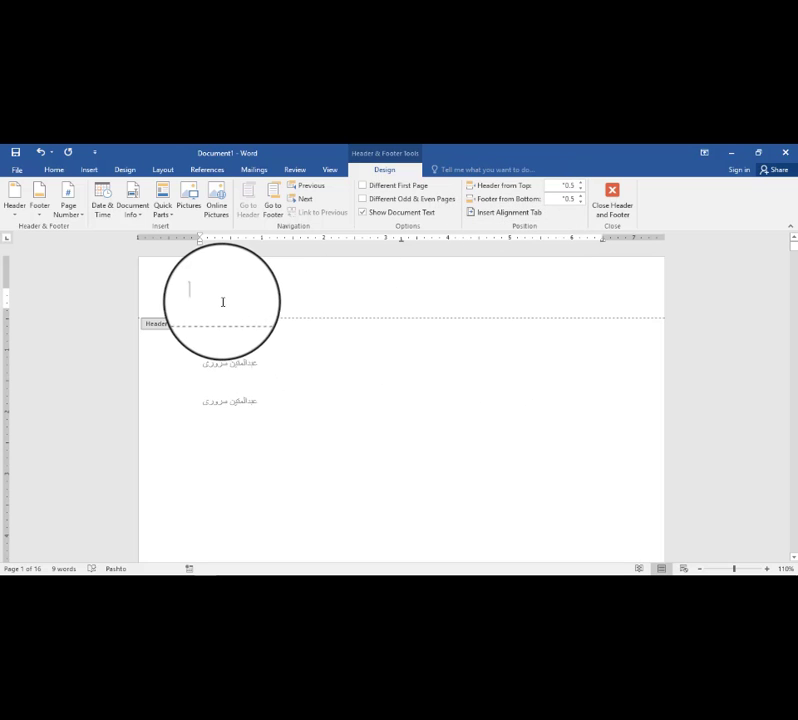
Step: Increase the Header from Top distance to about 1.9"
left_click(581, 186)
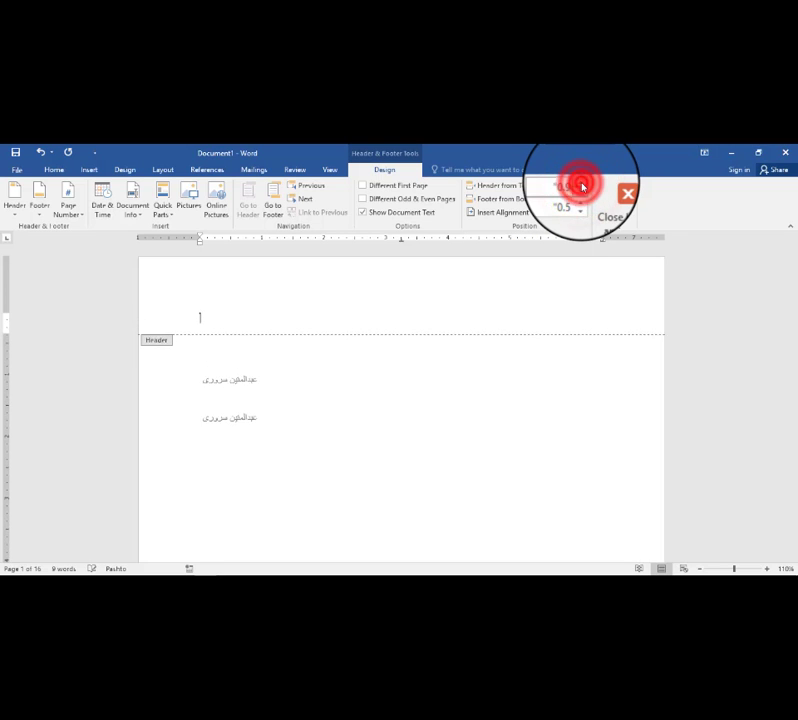
left_click(581, 186)
left_click(581, 186)
left_click(581, 186)
left_click(581, 186)
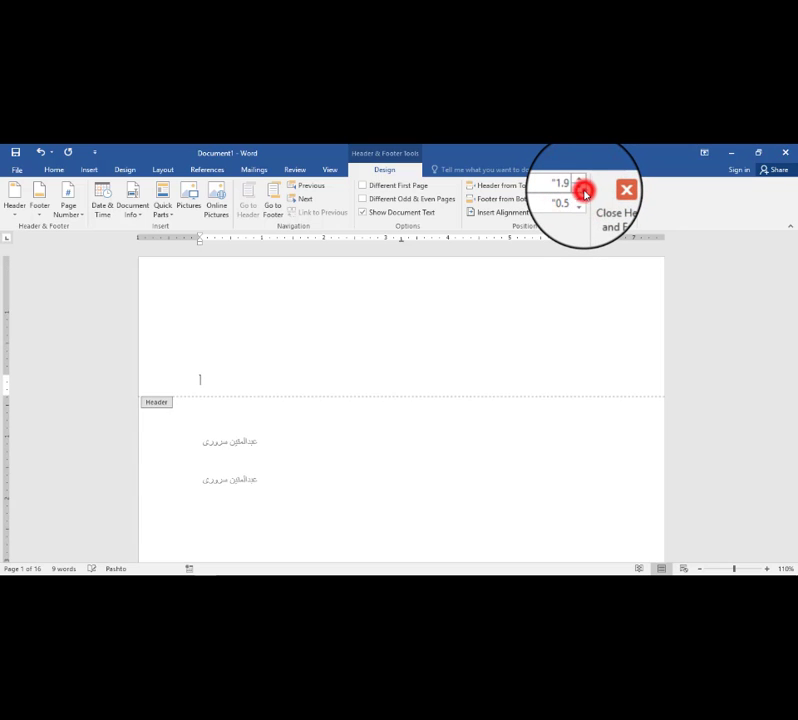
Step: Reduce the Header from Top distance to 0.7"
left_click(584, 193)
left_click(584, 193)
left_click(584, 193)
left_click(584, 193)
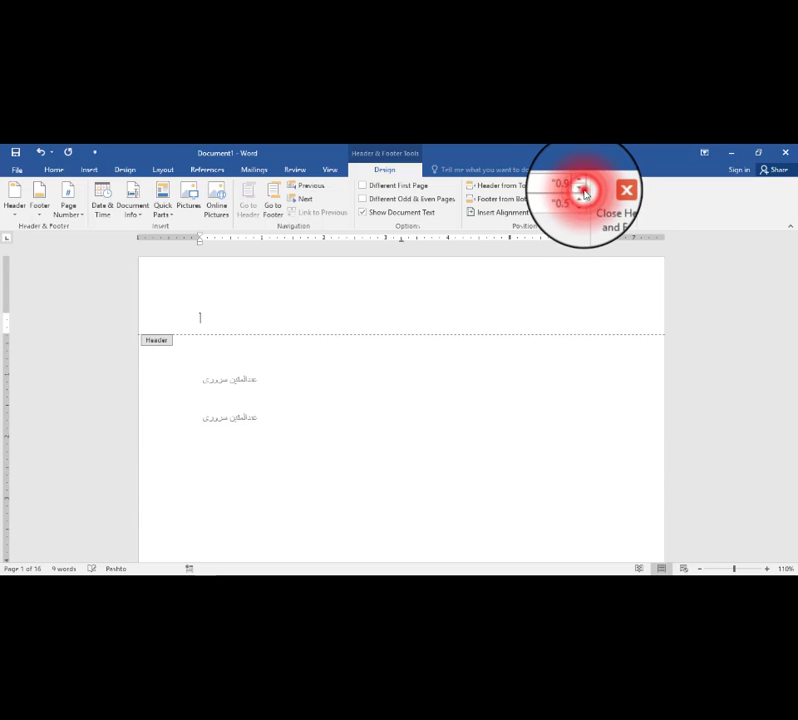
Step: Reduce the Footer from Bottom distance to 0.4" and check the footer on page 1
scroll(466, 376, "down", 10)
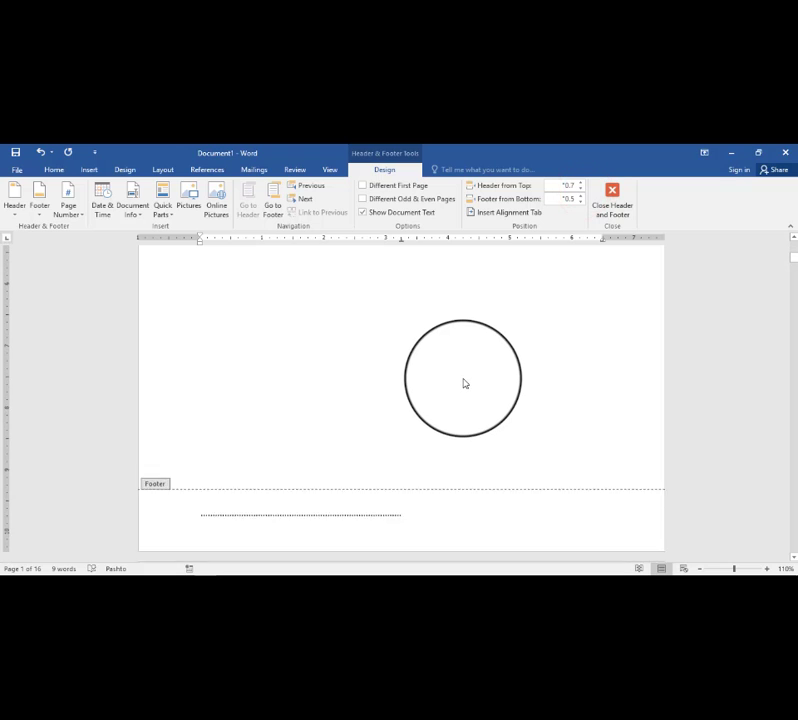
left_click(580, 201)
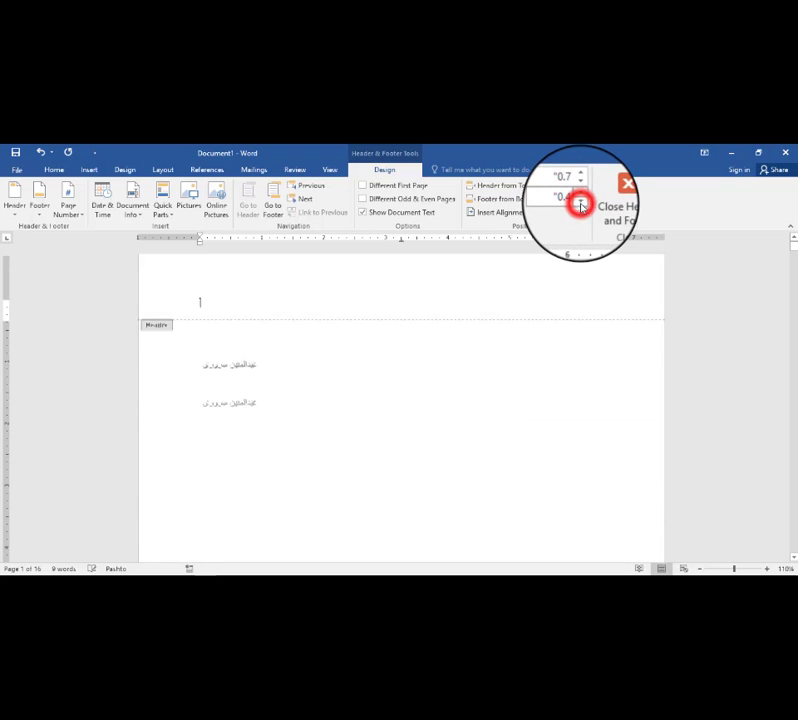
scroll(453, 376, "down", 2)
scroll(455, 368, "down", 3)
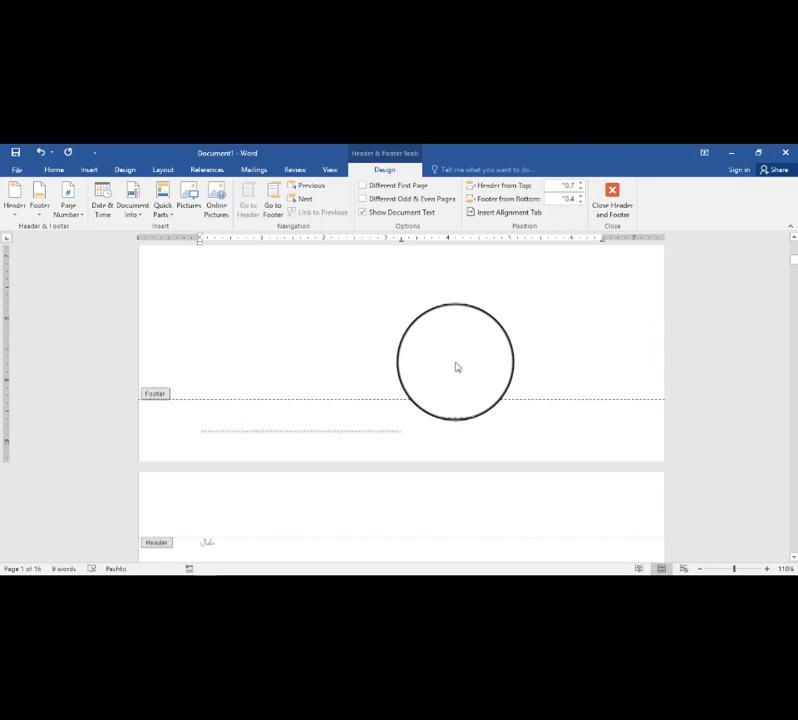
Step: Increase the Footer from Bottom distance to 1" and check the footer's position on page 1
left_click(580, 197)
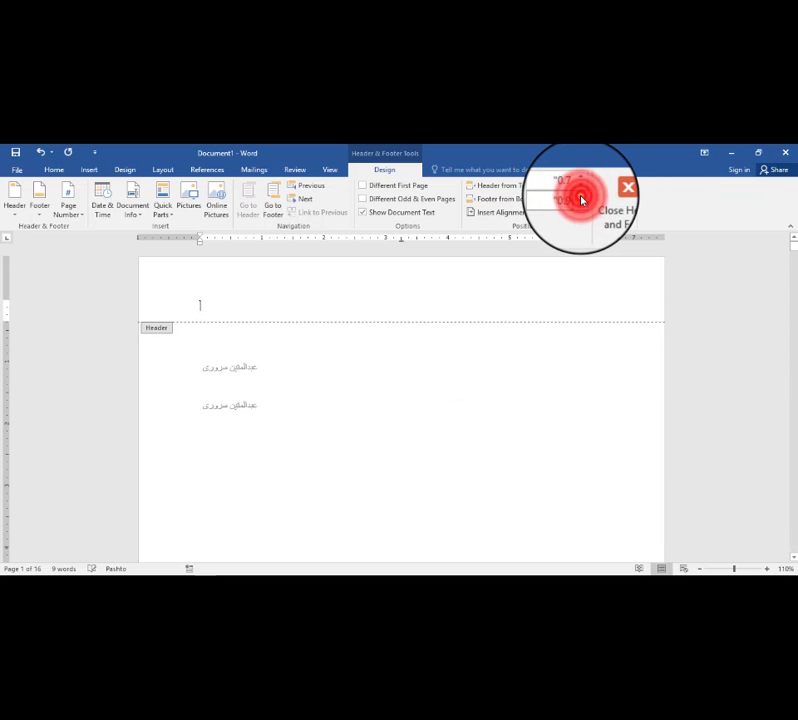
left_click(581, 199)
scroll(483, 395, "down", 8)
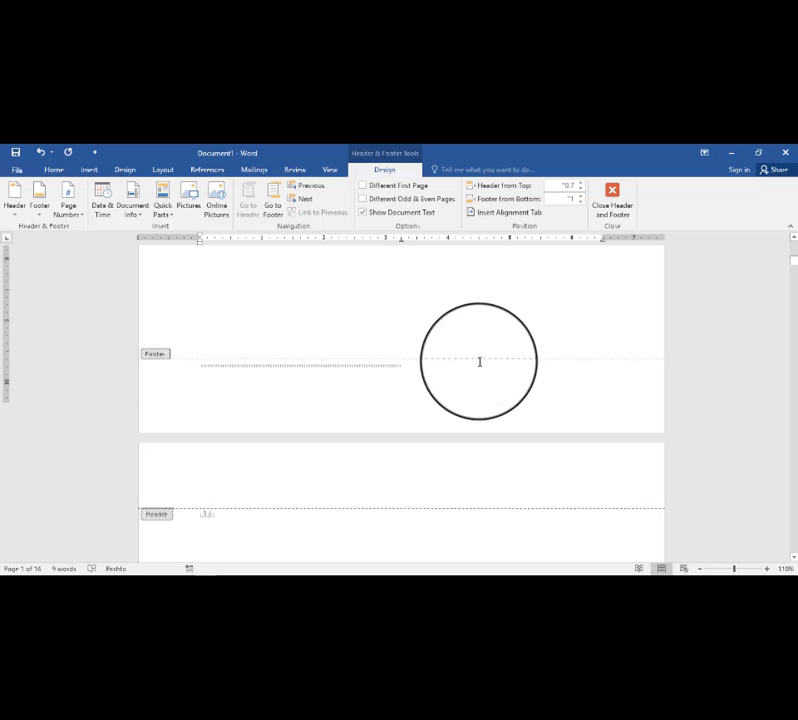
scroll(350, 348, "down", 1)
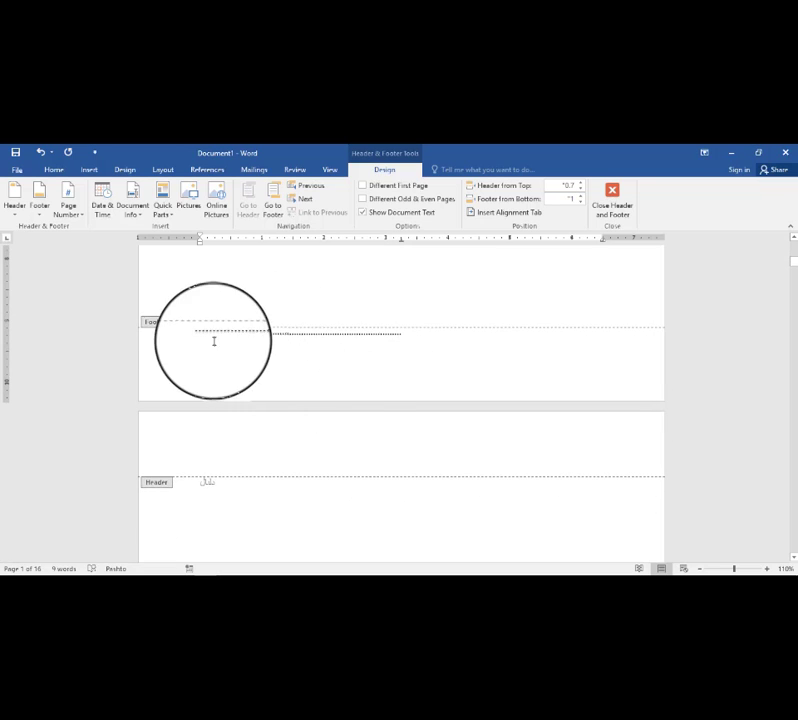
Step: Try to move the top margin boundary upward on the vertical ruler, and reopen the page 1 header for editing
scroll(338, 365, "up", 15)
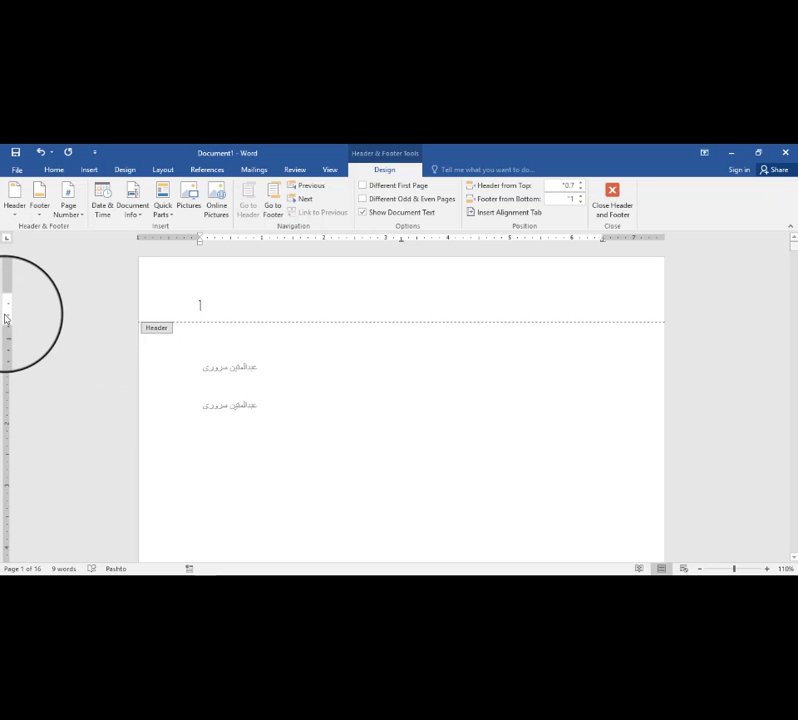
left_click_drag(4, 326, 7, 300)
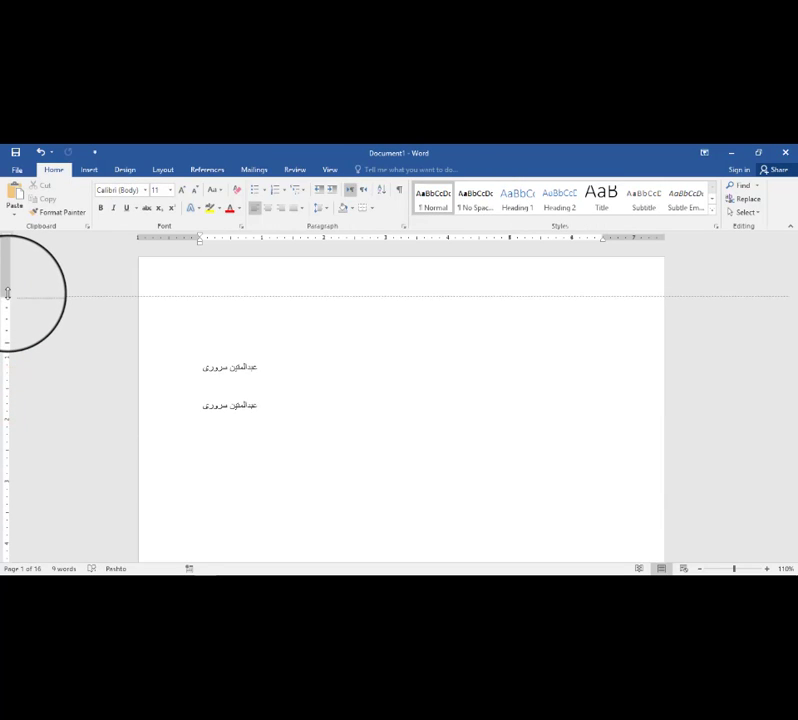
double_click(246, 287)
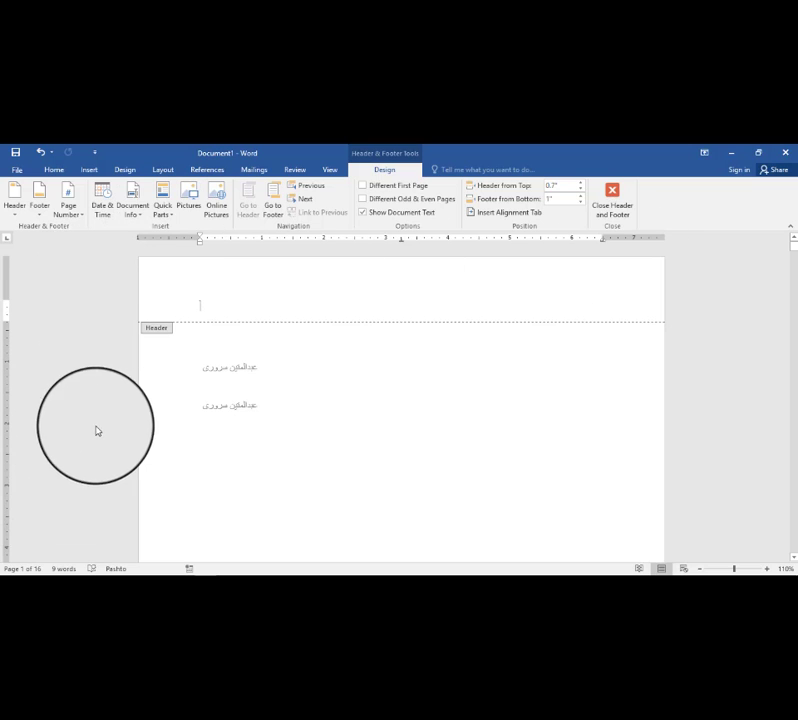
Step: Hide the document rulers and show them again
left_click(331, 170)
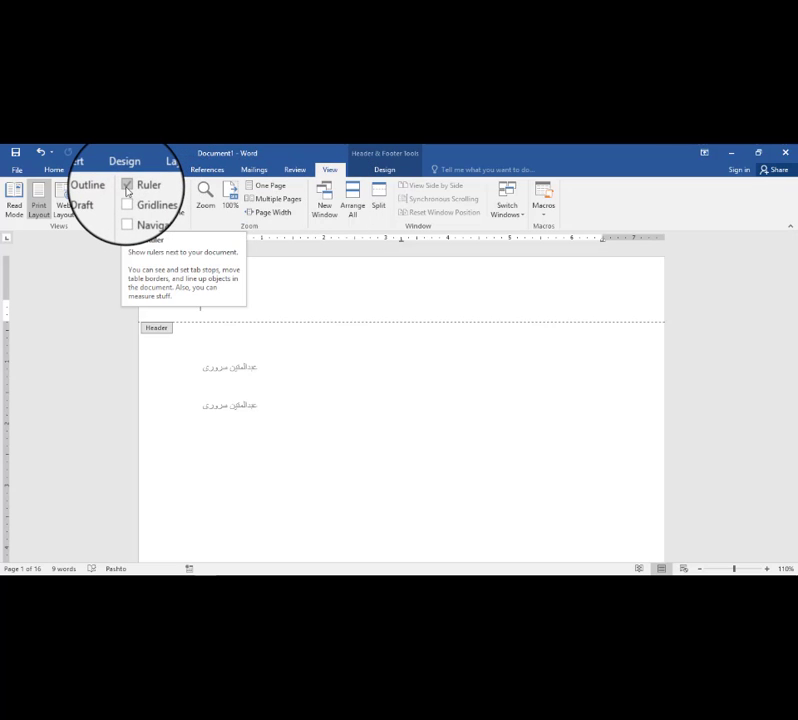
left_click(127, 189)
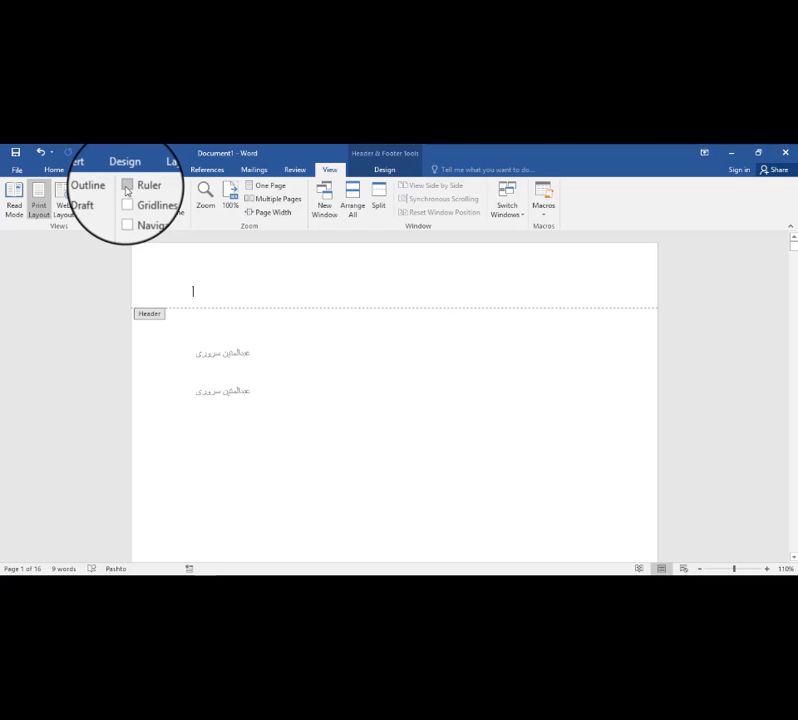
left_click(127, 189)
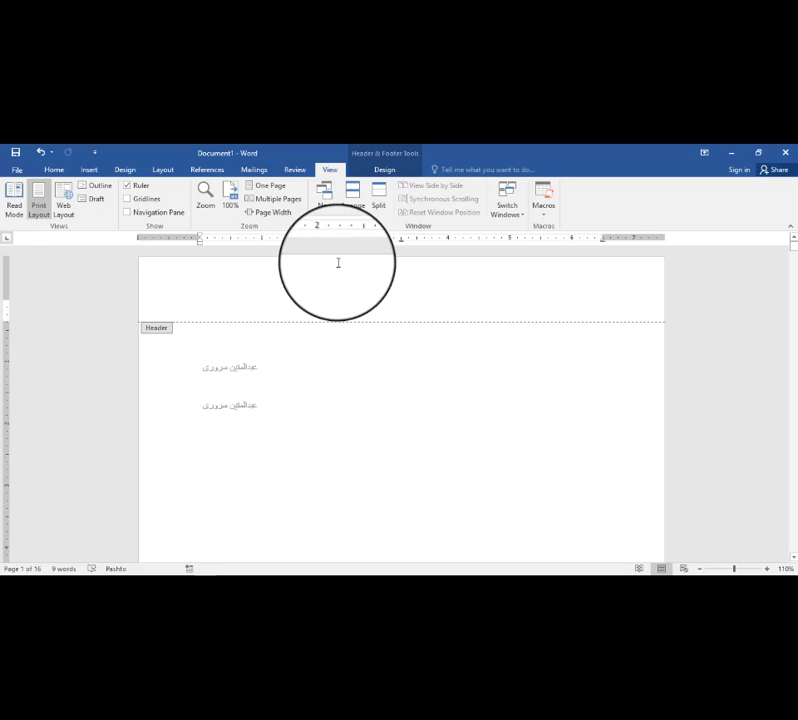
left_click(288, 585)
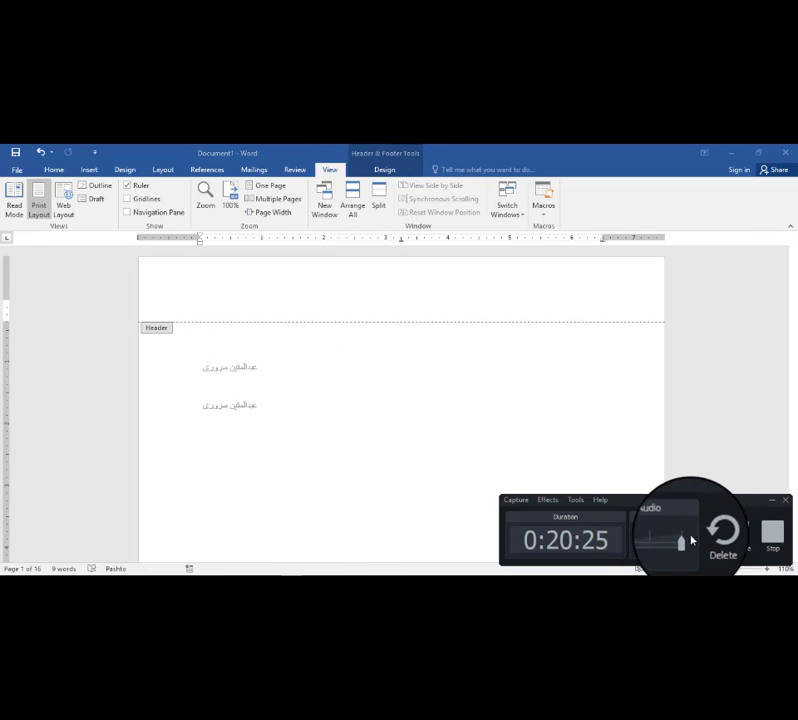
left_click(737, 545)
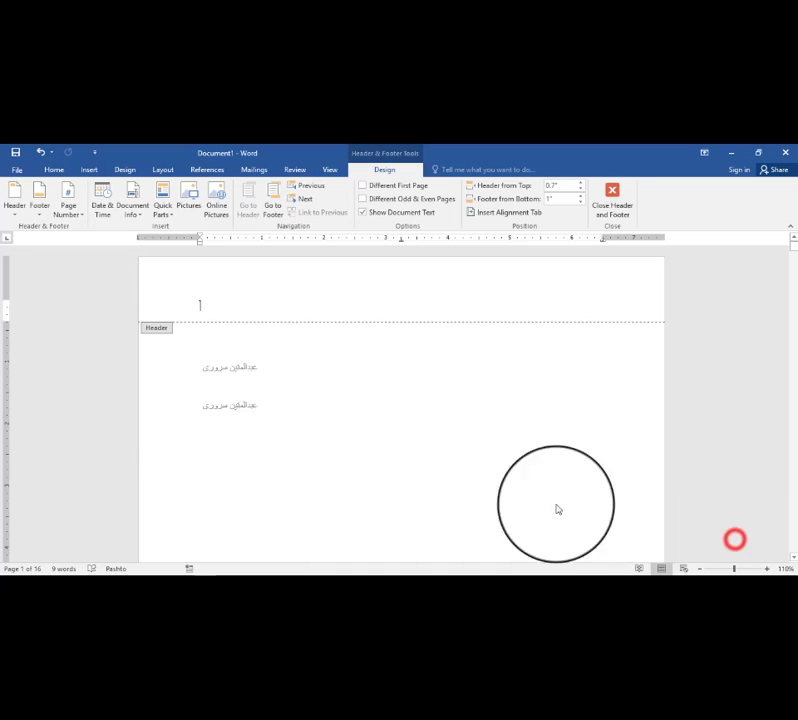
Step: Insert a right alignment tab relative to the margin in the page 1 header, with no leader
left_click(512, 212)
left_click_drag(400, 298, 479, 281)
left_click(326, 296)
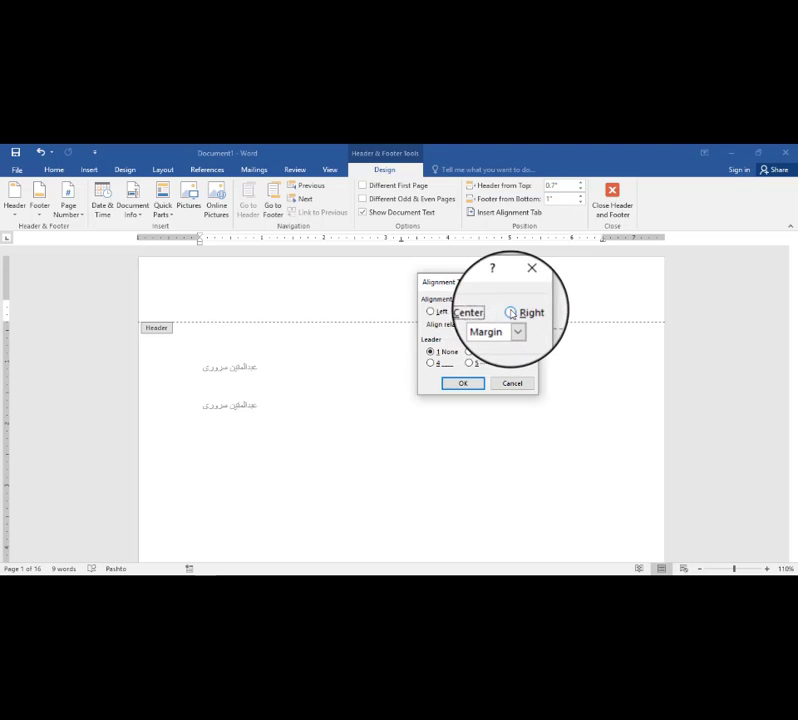
left_click(510, 308)
left_click(477, 383)
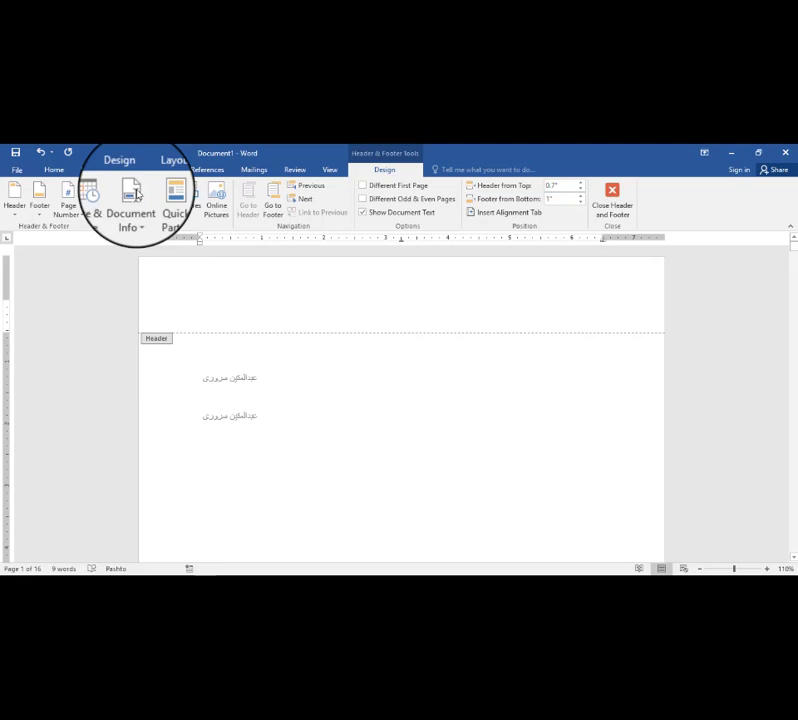
Step: Insert a Semaphore Quote text box from the header and replace its placeholder text with افغانستان
left_click(90, 170)
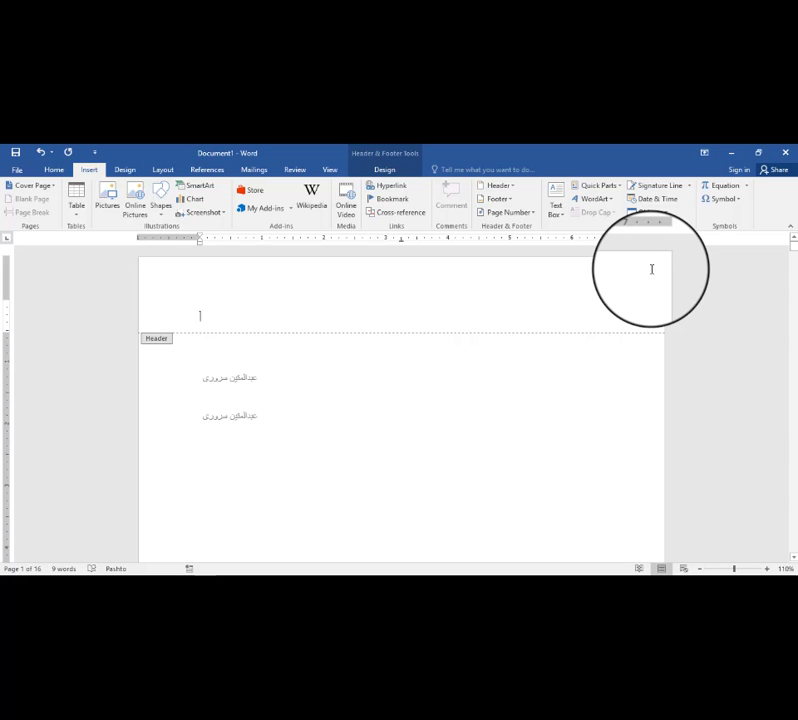
left_click(556, 198)
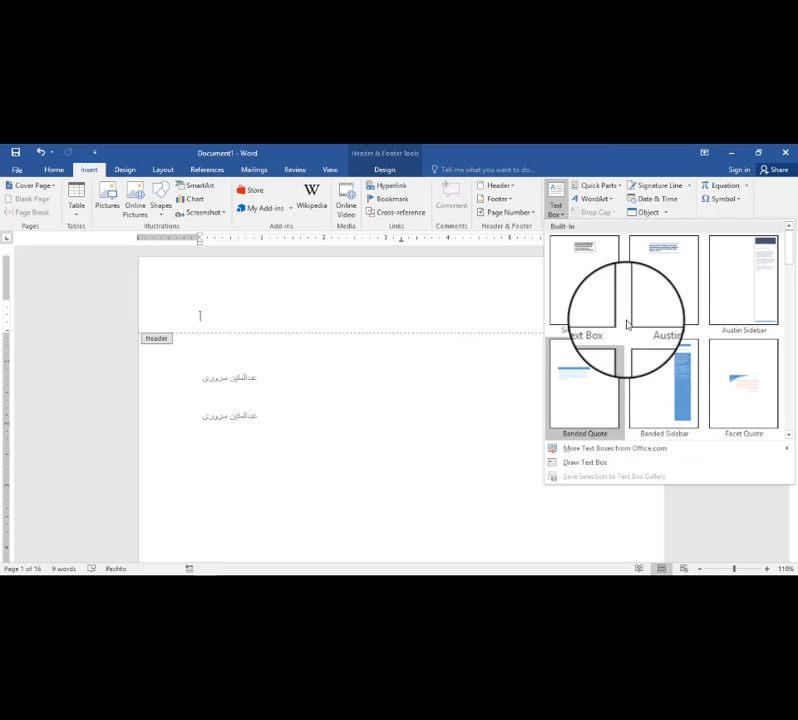
scroll(700, 352, "down", 5)
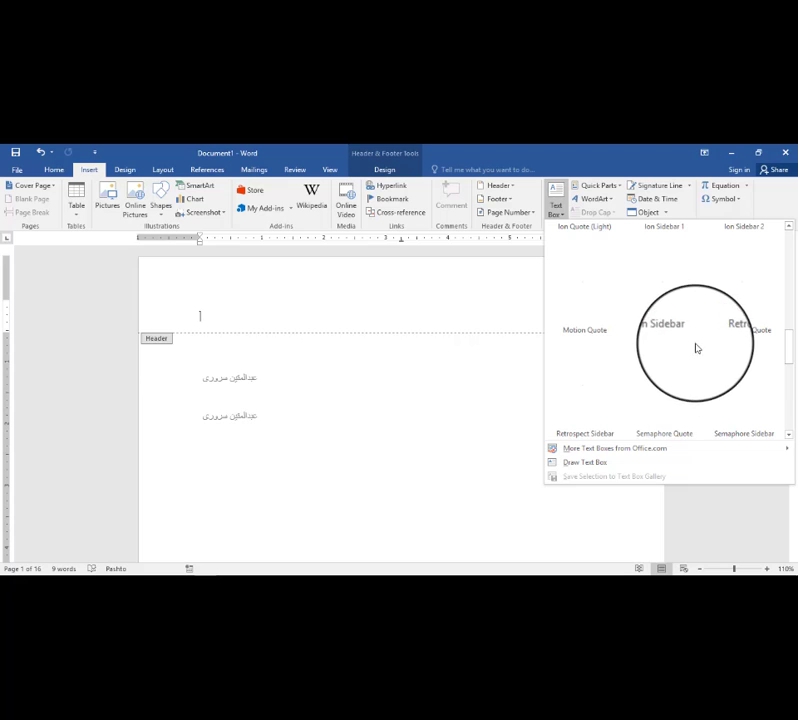
scroll(697, 350, "down", 3)
left_click_drag(790, 403, 787, 337)
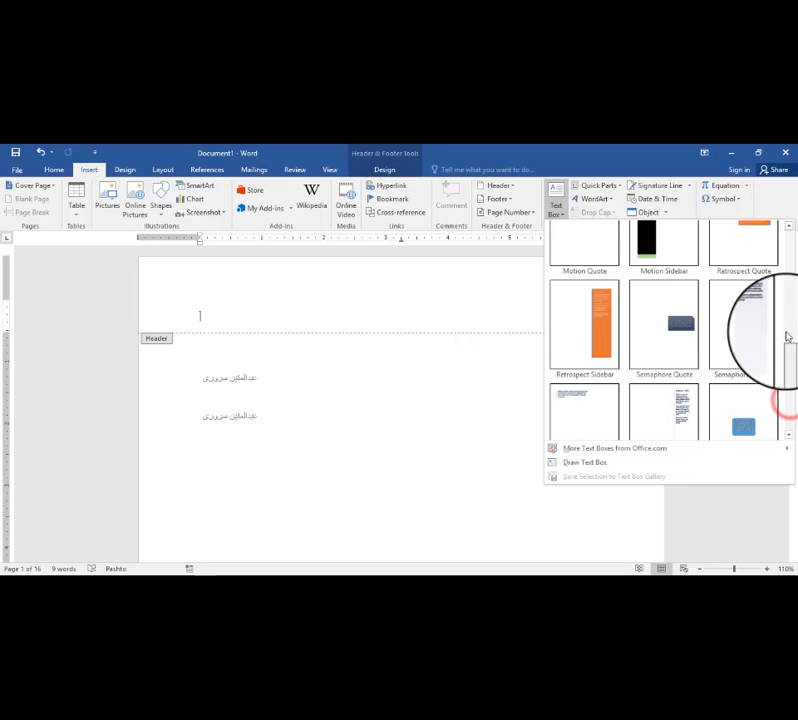
scroll(755, 385, "up", 3)
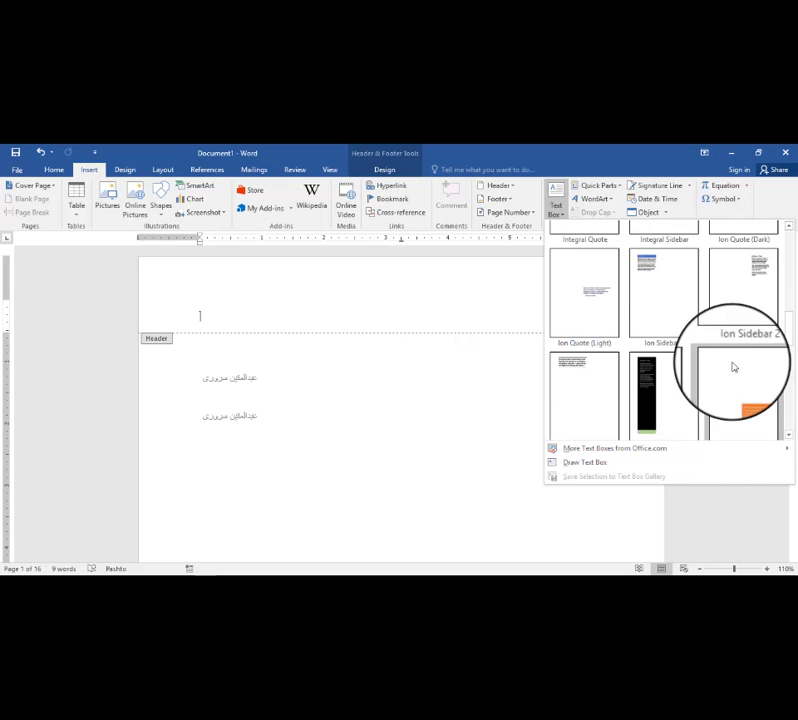
mouse_move(791, 339)
left_mouse_down()
mouse_move(791, 249)
mouse_move(789, 356)
left_mouse_up()
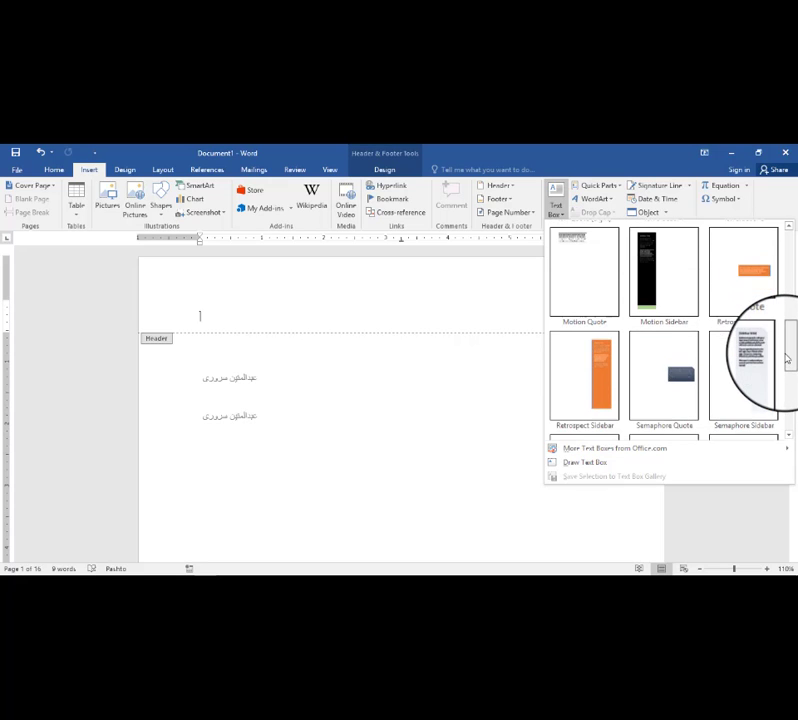
left_click(686, 382)
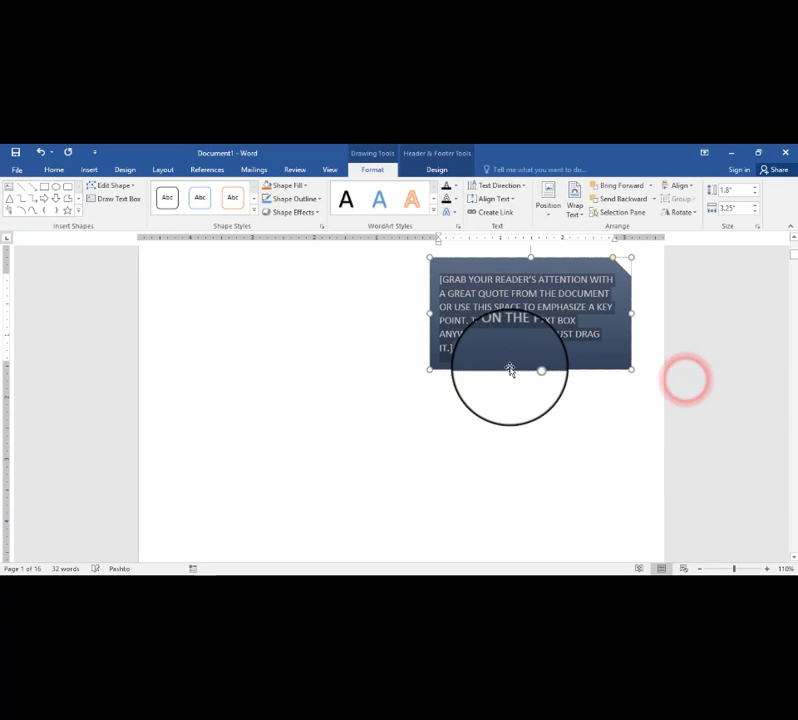
key("Delete")
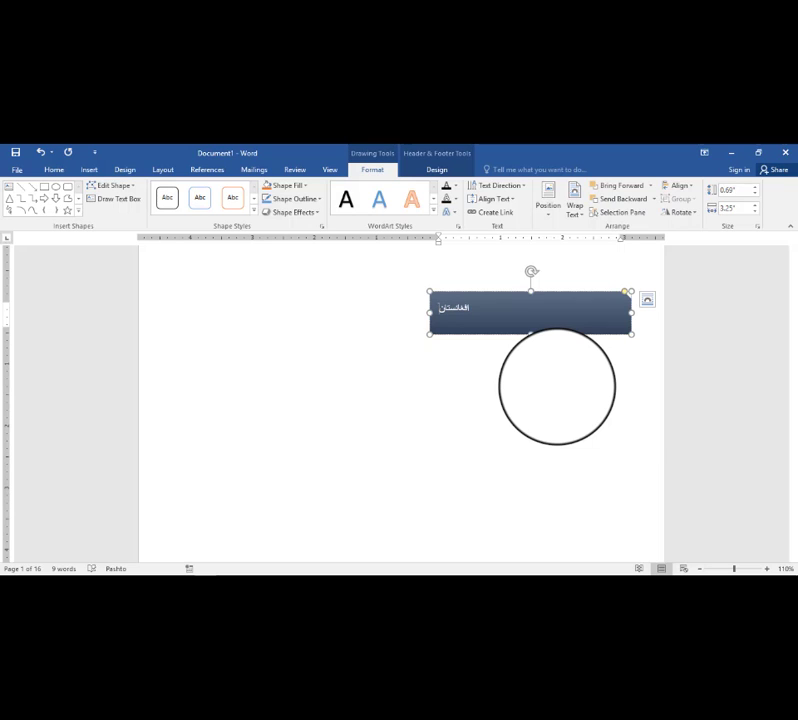
Step: Shrink the text box to about 0.47" high by 0.74" wide and set its text wrapping to Tight
left_click_drag(631, 334, 476, 321)
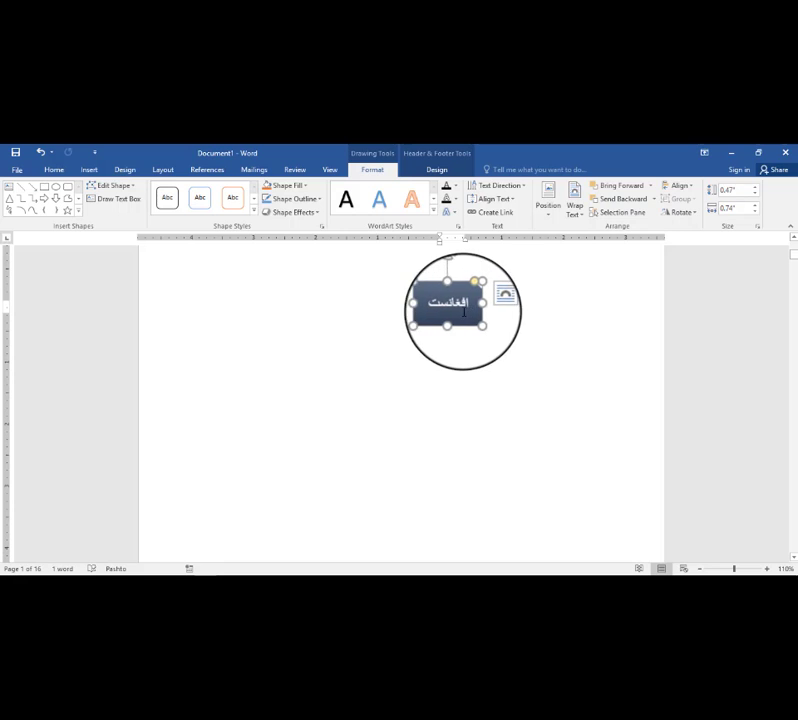
left_click(496, 304)
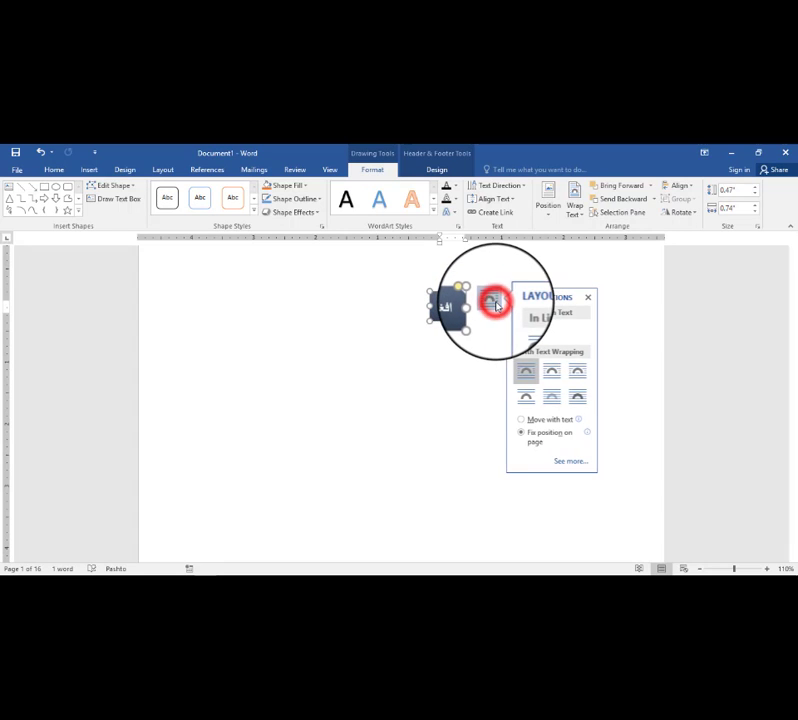
left_click(551, 371)
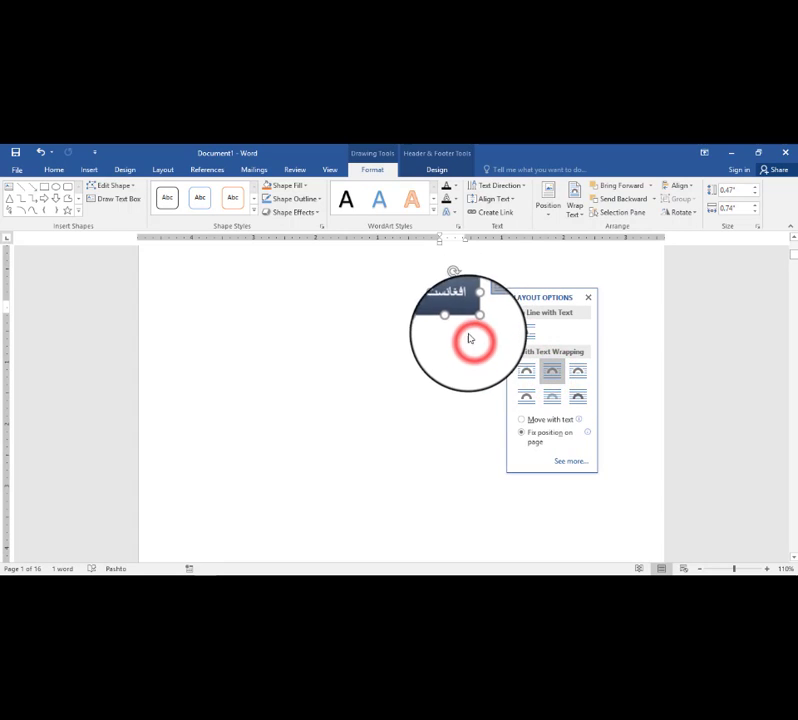
left_click(456, 333)
left_click(470, 348)
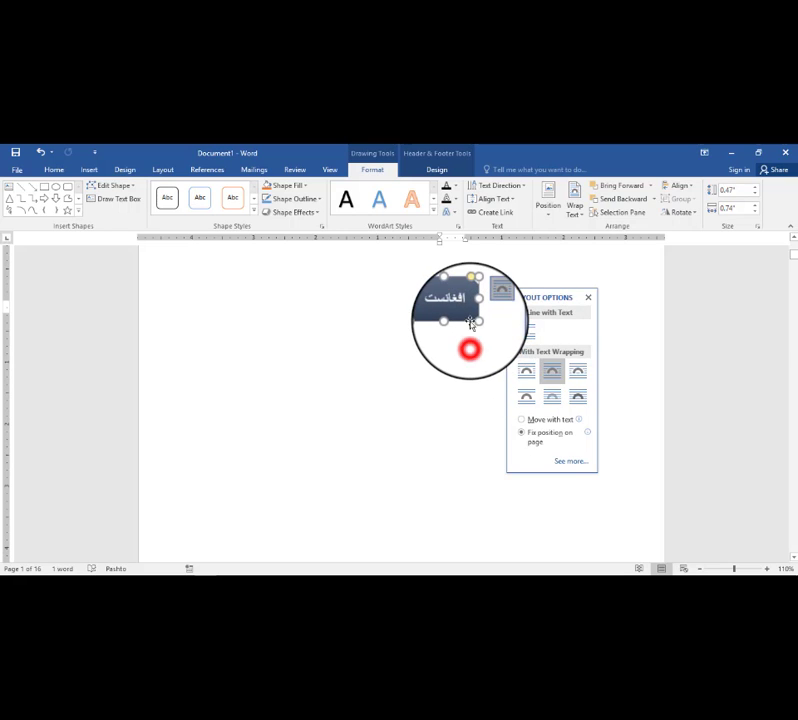
Step: Move the text box to the right edge of page 1, below the header line, and enlarge it to 0.57" by 0.83"
left_click_drag(464, 317, 579, 321)
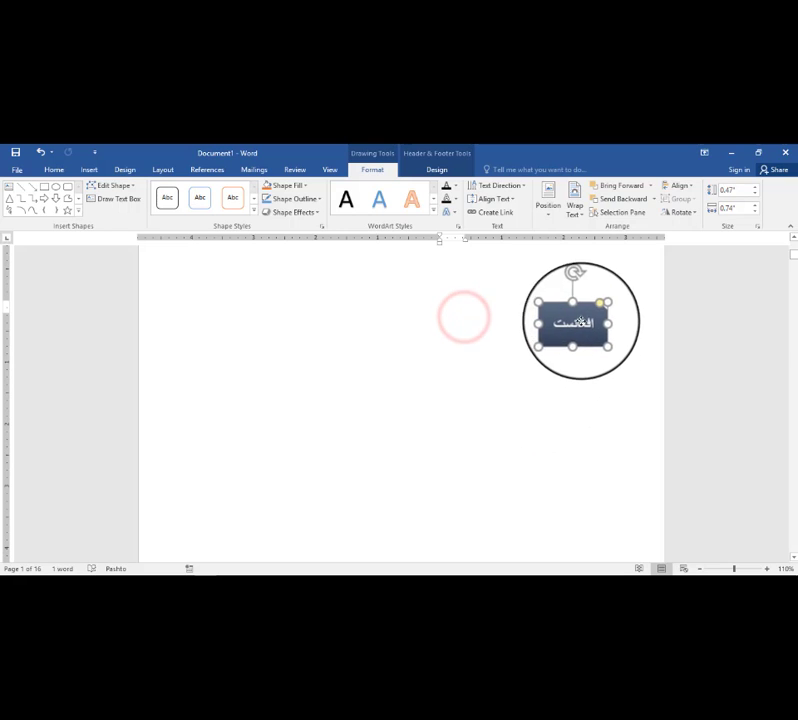
scroll(579, 321, "up", 3)
scroll(580, 325, "down", 1)
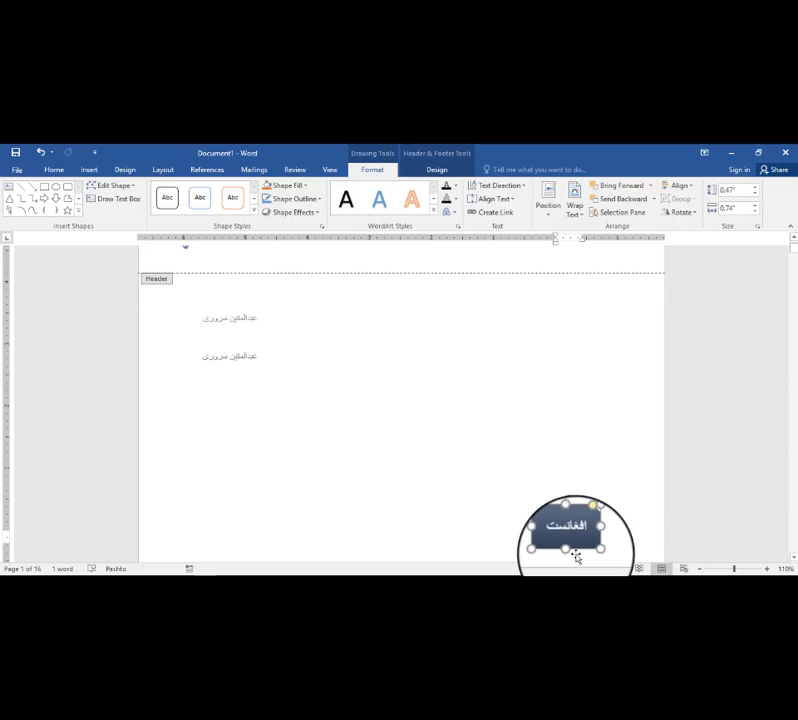
left_click_drag(578, 548, 626, 274)
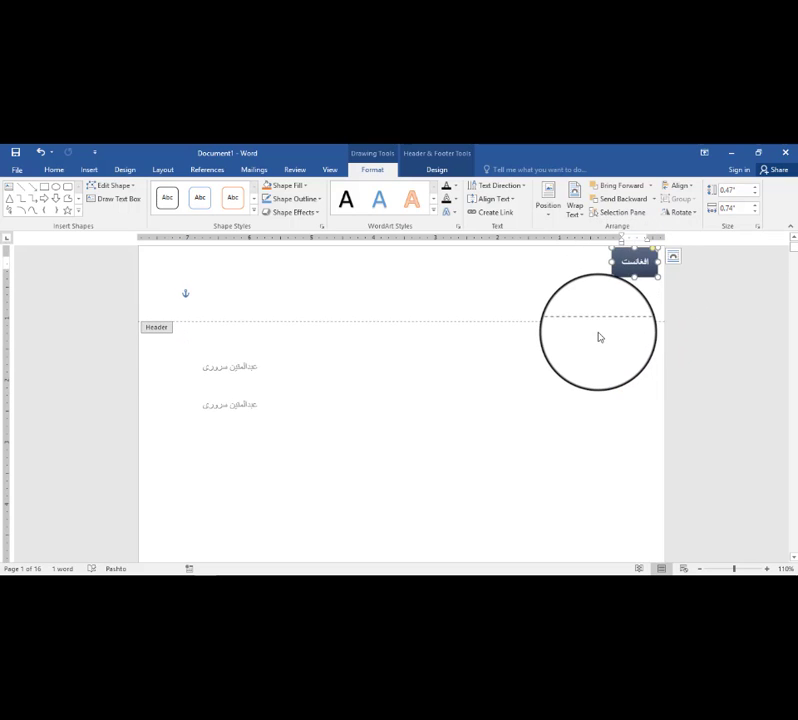
scroll(600, 336, "up", 1)
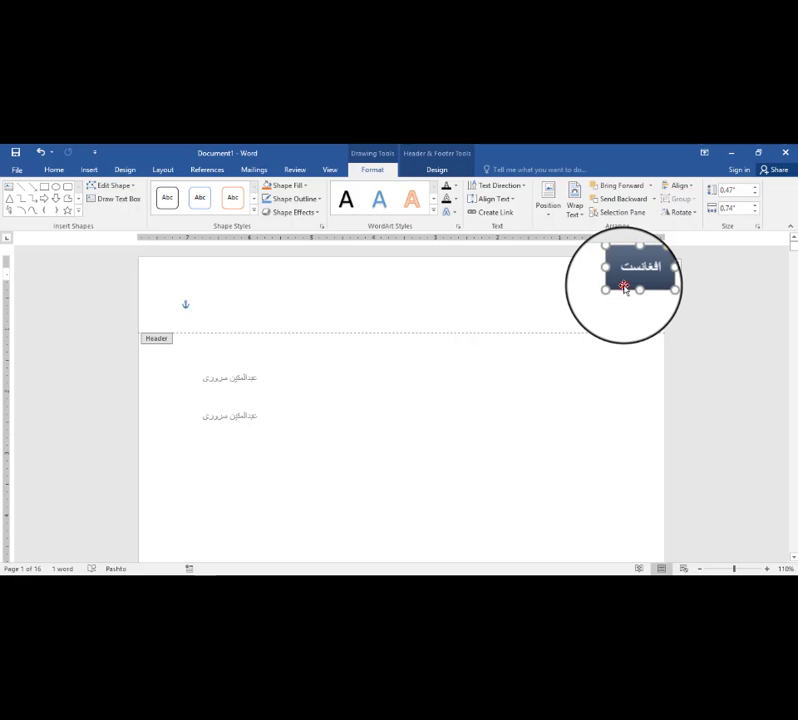
left_click_drag(624, 288, 621, 358)
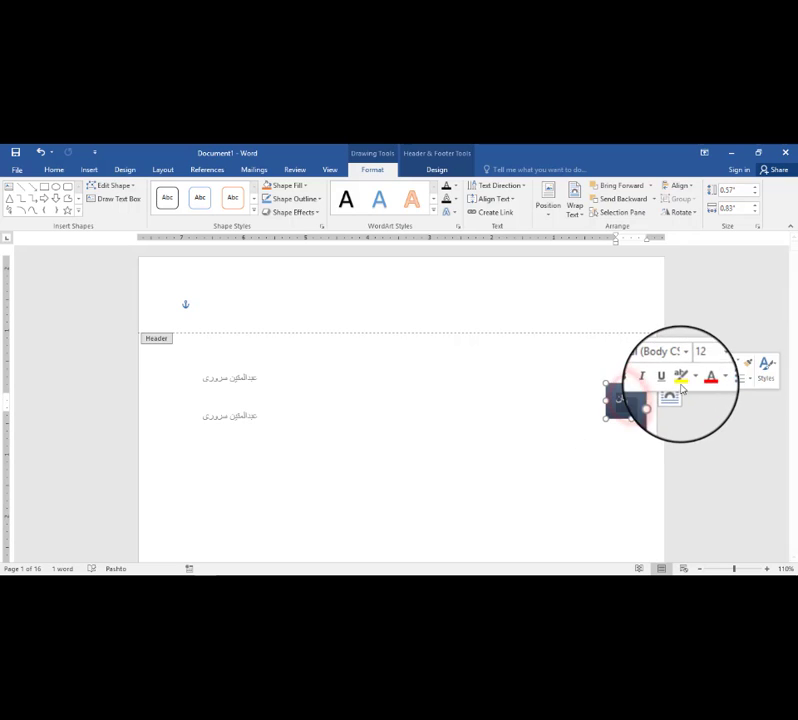
Step: Change the font colour of the افغانستان text in the text box to a light theme shade
left_click(712, 380)
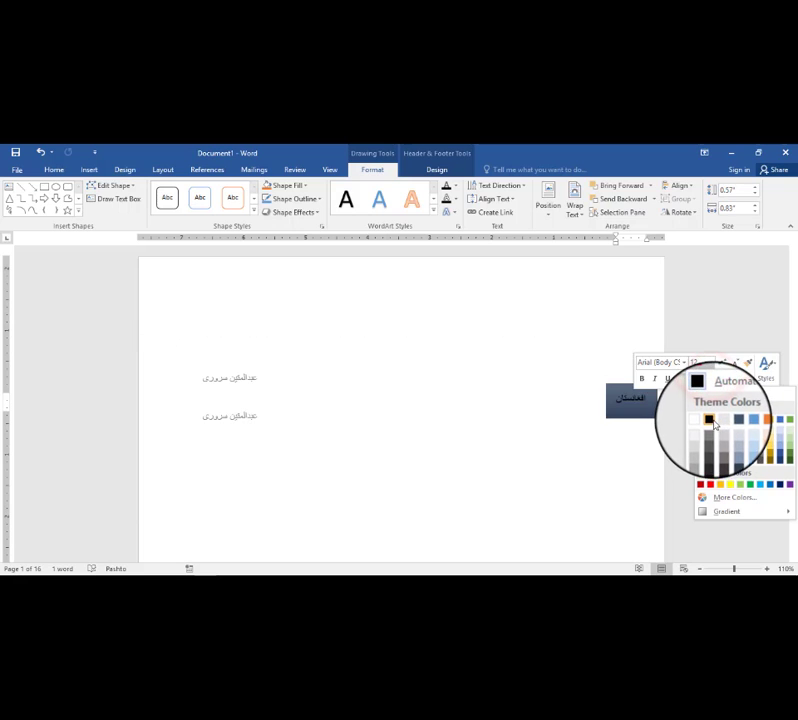
left_click(702, 431)
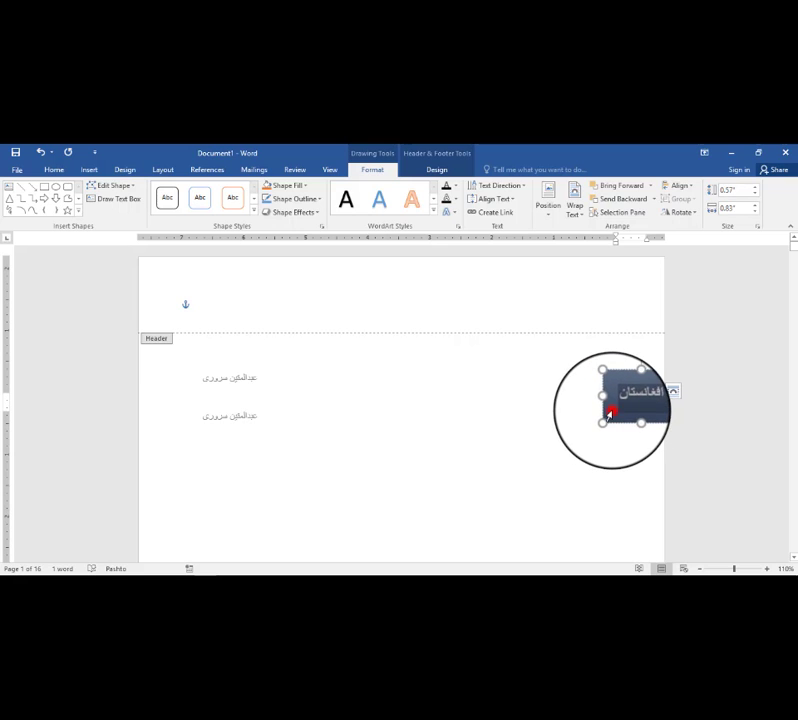
left_click(612, 411)
left_click(615, 437)
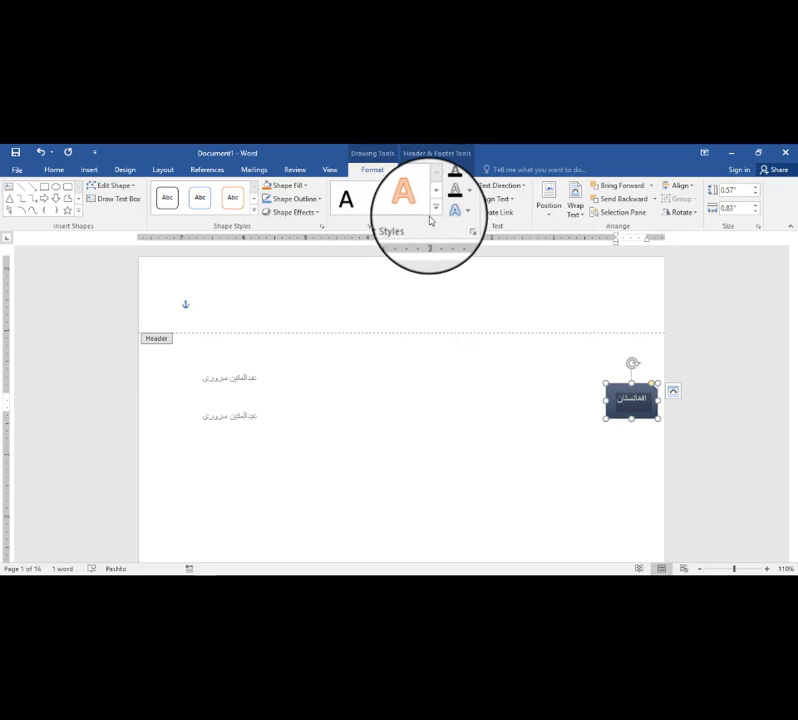
Step: Give the text box's افغانستان text a yellow text fill and a darker gold theme outline
left_click(456, 186)
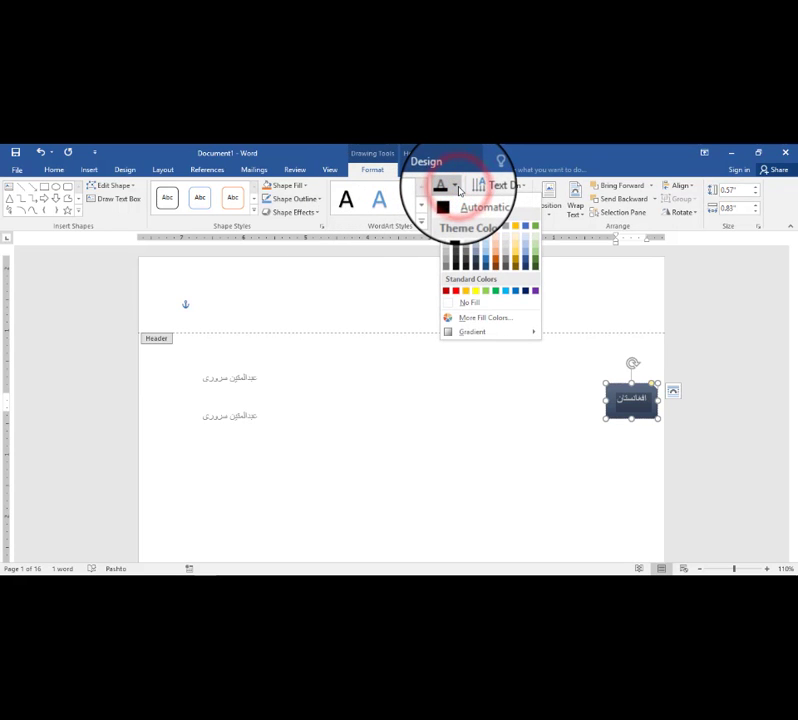
left_click(476, 293)
left_click(457, 204)
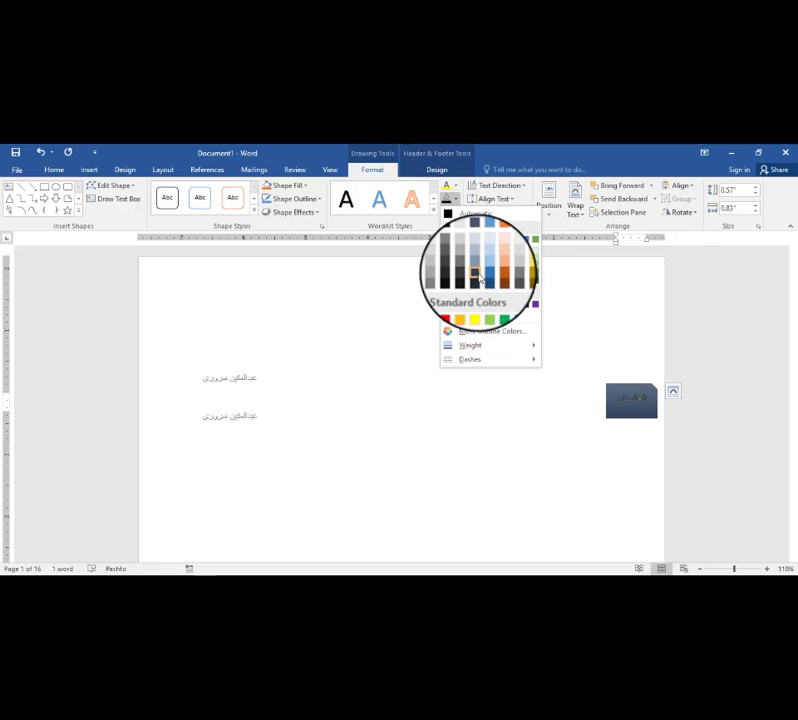
left_click(514, 276)
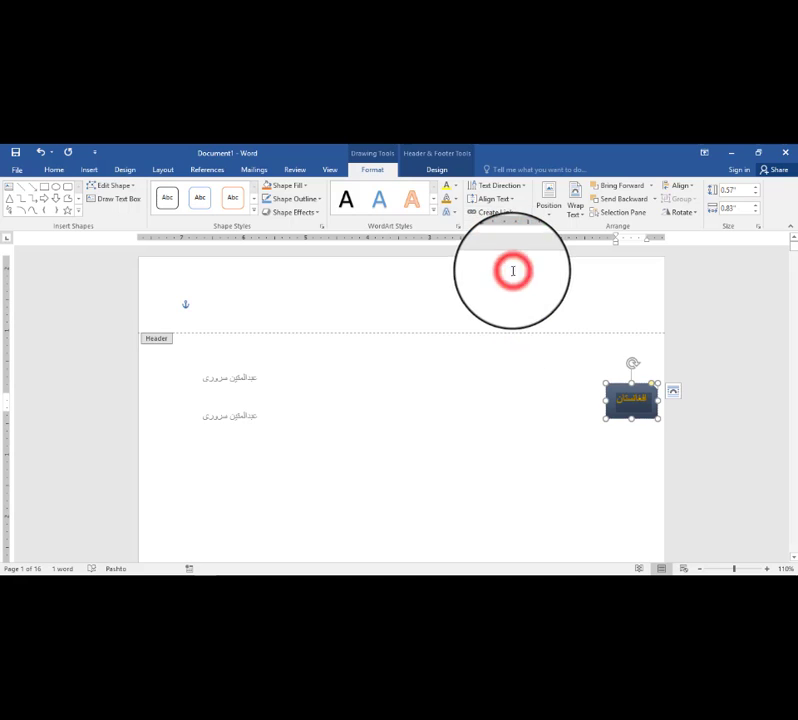
Step: Apply the first inner shadow text effect to the افغانستان text in the text box
left_click(449, 212)
mouse_move(468, 240)
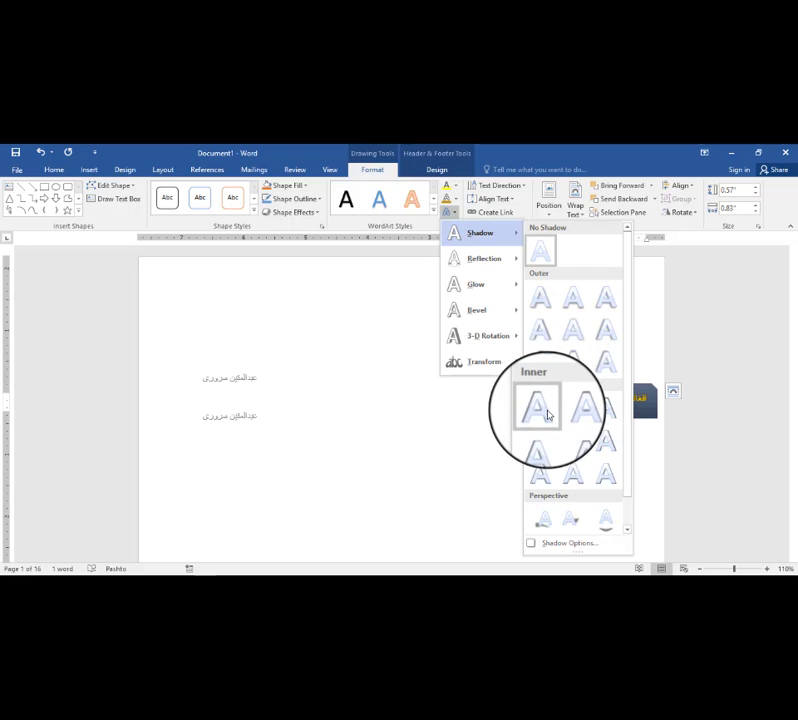
left_click(548, 412)
left_click_drag(548, 414, 438, 363)
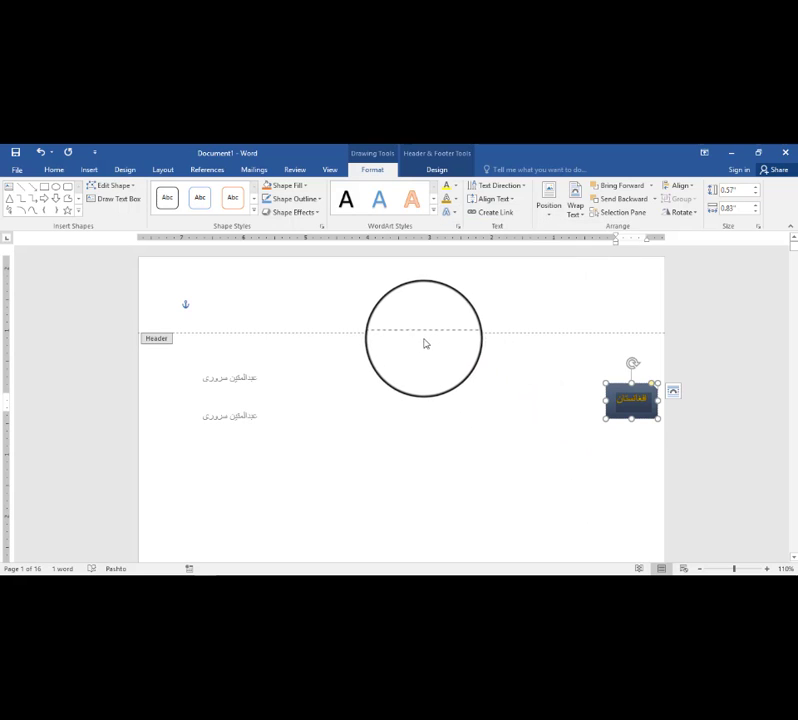
Step: Try a dark blue theme fill on the text box, and set the shape to no outline and no fill
left_click(304, 185)
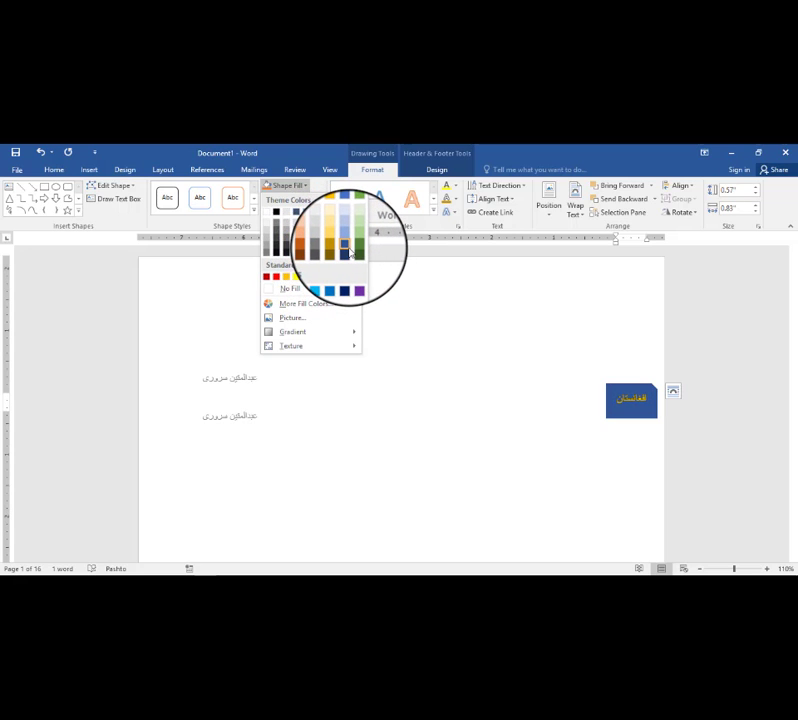
left_click(349, 252)
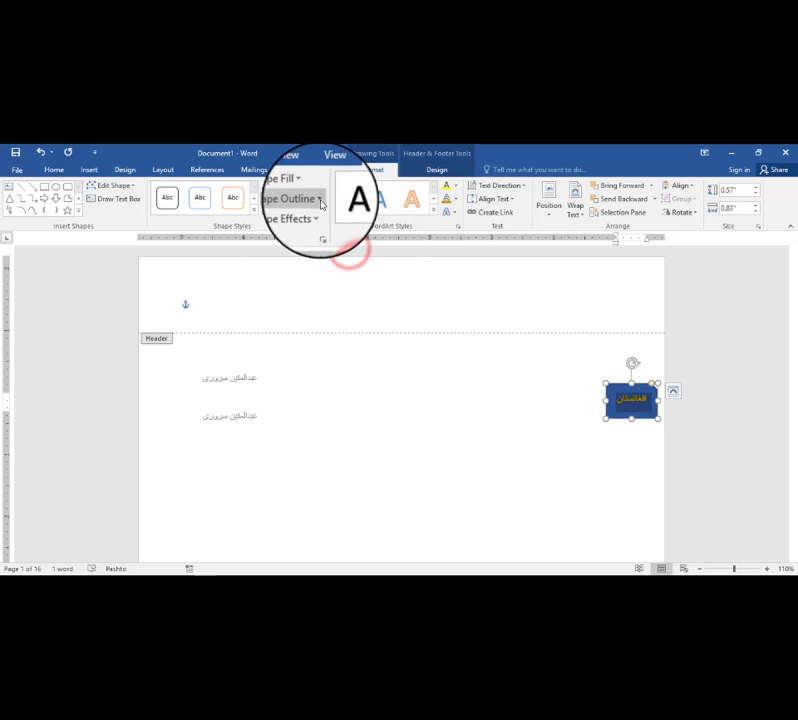
left_click(320, 198)
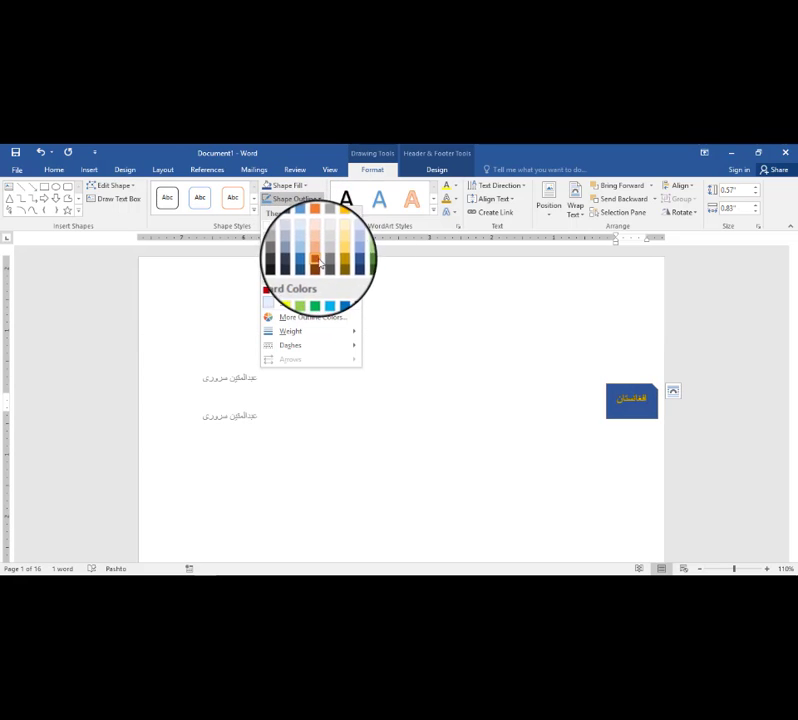
left_click(297, 303)
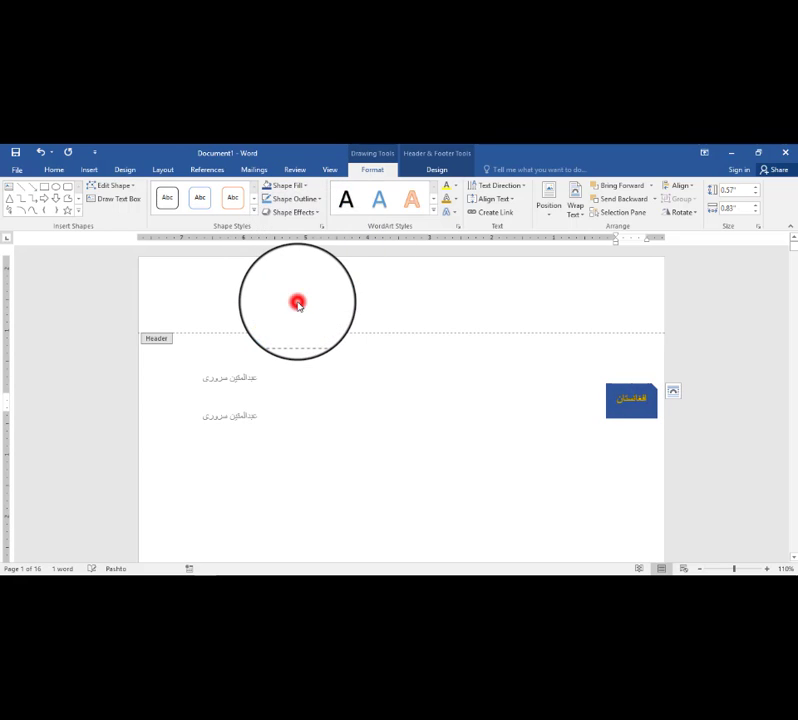
left_click(304, 185)
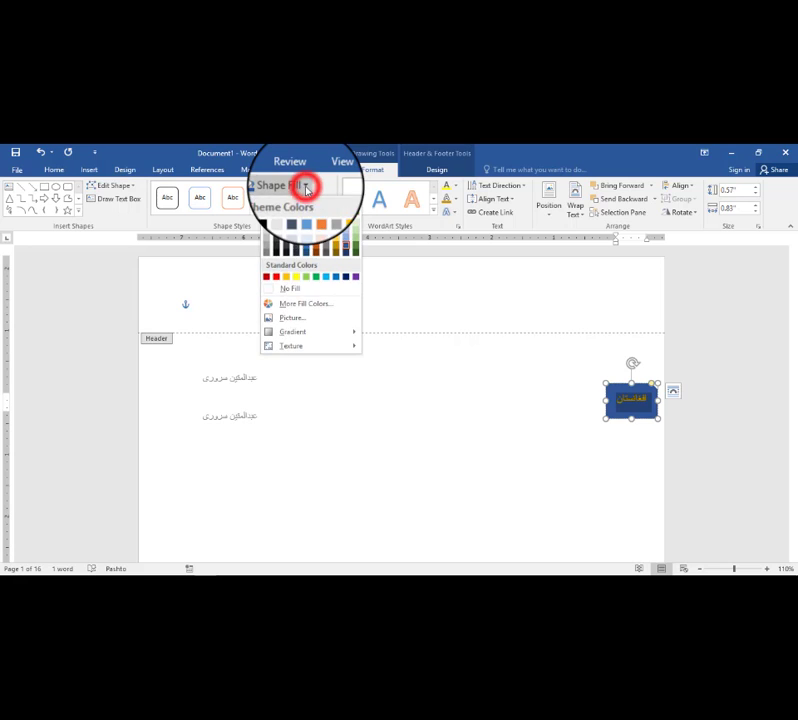
left_click(289, 290)
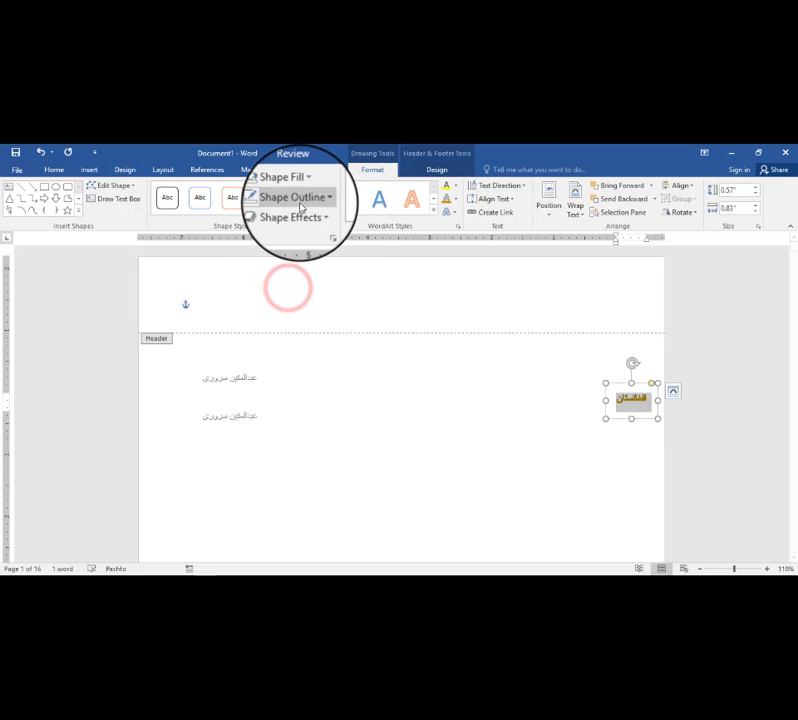
Step: Try the text box at the page's top edge, and move it back below the header line near the right margin
left_click_drag(514, 426, 618, 290)
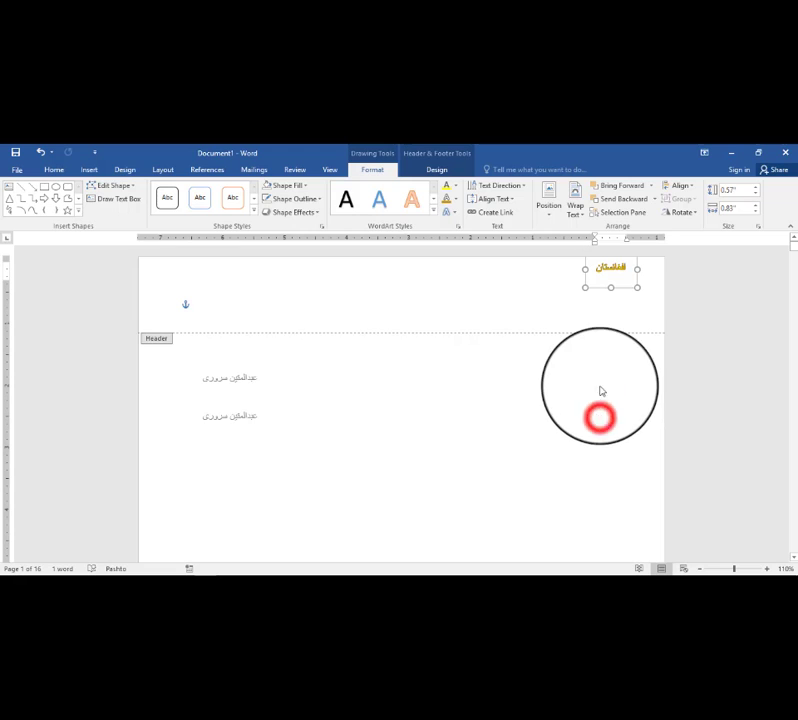
double_click(611, 349)
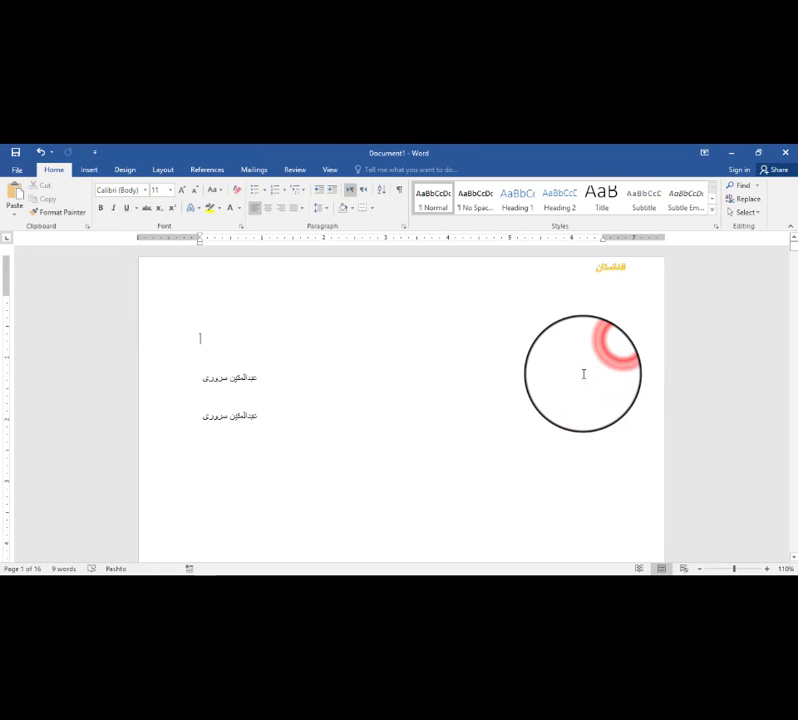
double_click(622, 270)
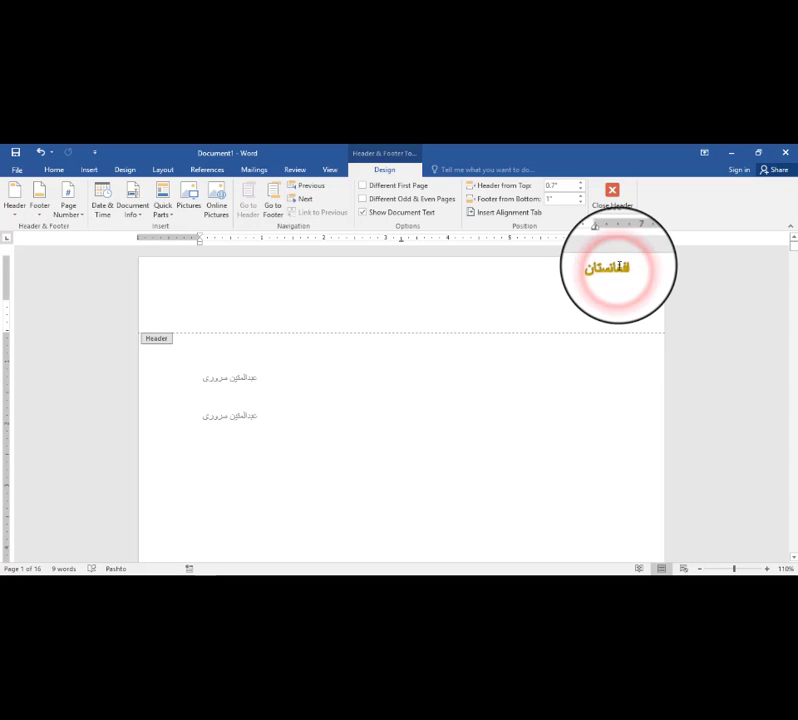
left_click(620, 267)
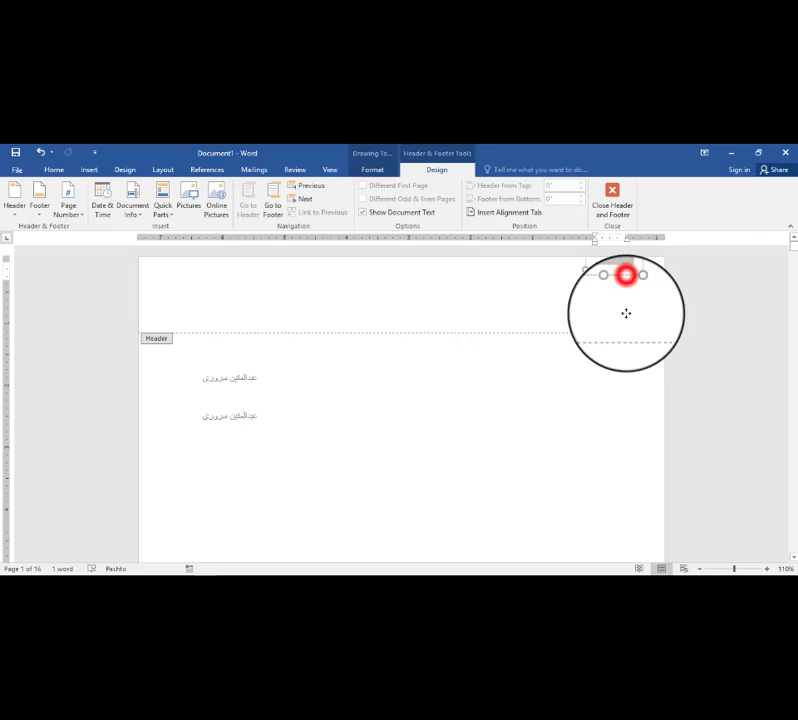
left_click_drag(626, 313, 595, 430)
Step: Save the selected text box to the Quick Parts gallery in the General category as a building block named افغانستان
left_click(92, 170)
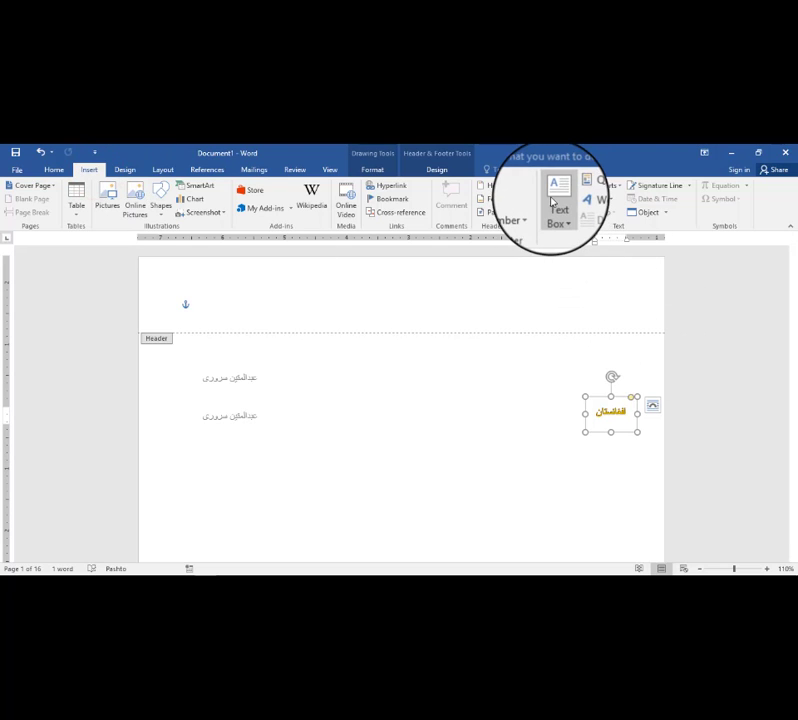
left_click(620, 188)
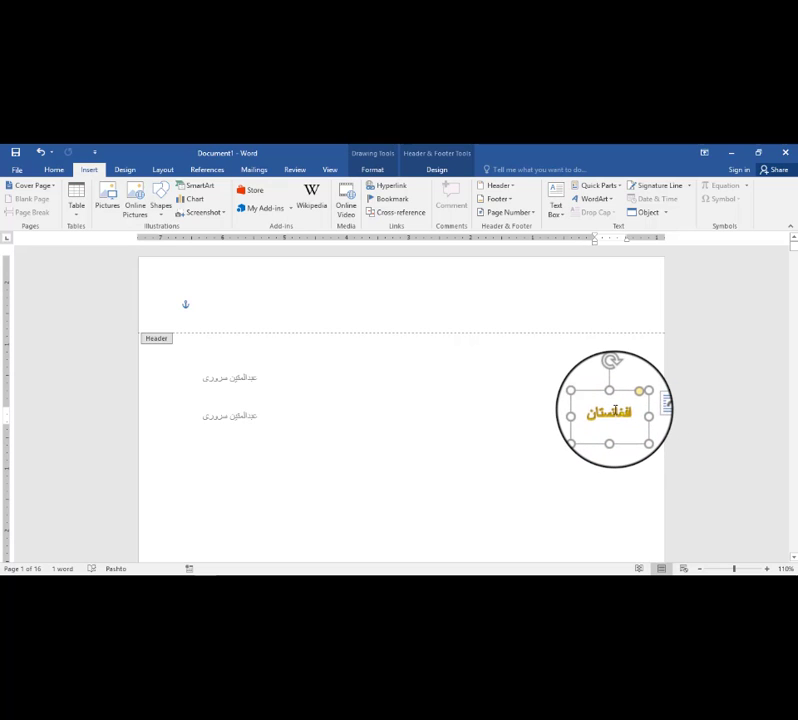
left_click(616, 186)
left_click(628, 355)
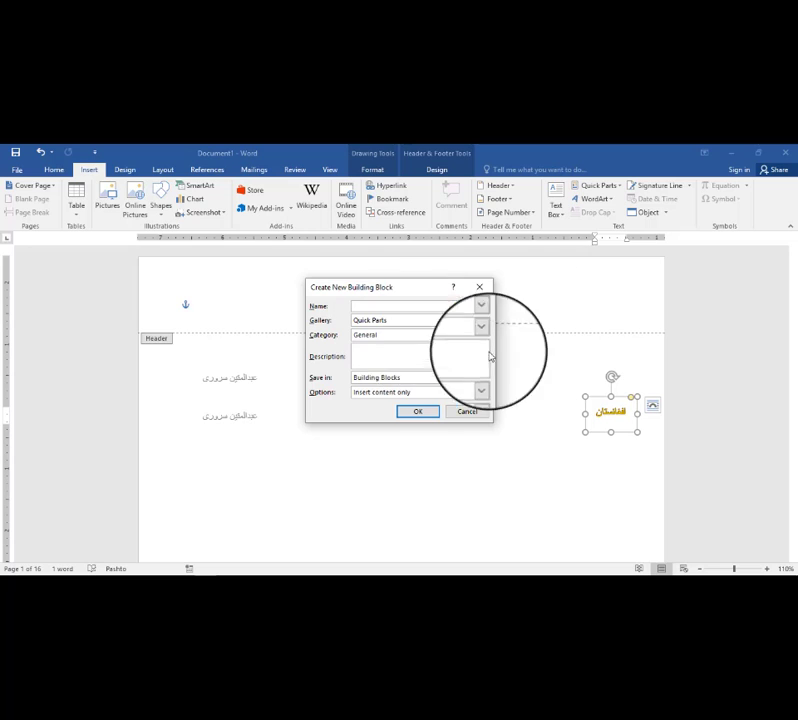
left_click(416, 411)
left_click(537, 417)
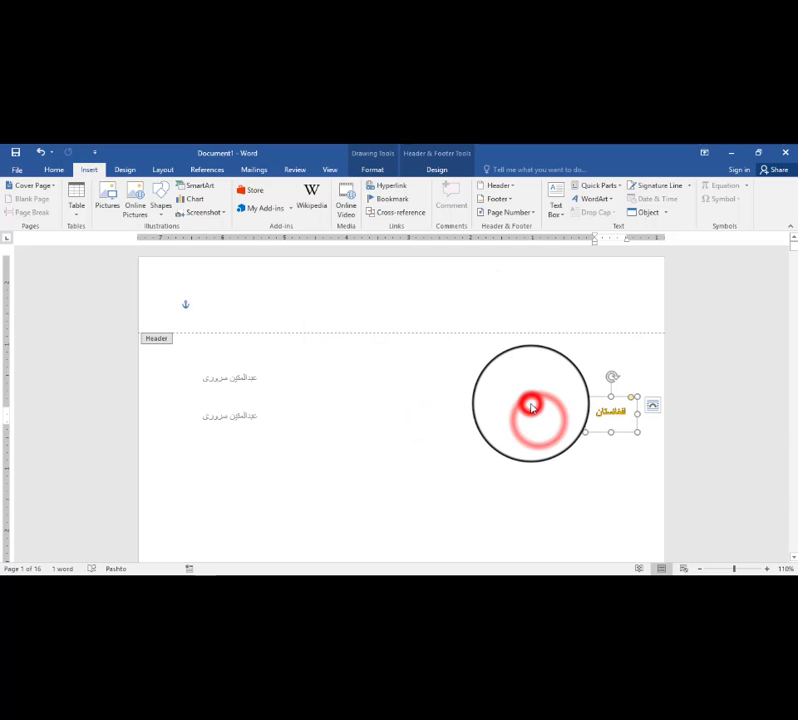
Step: Insert the saved افغانستان building block from Quick Parts into the page 1 header
left_click(601, 305)
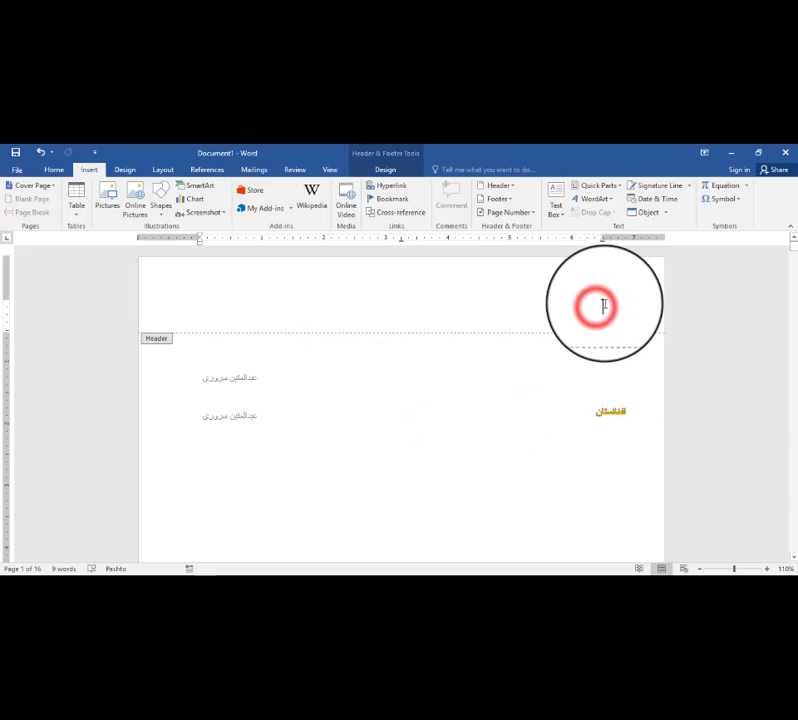
left_click(618, 186)
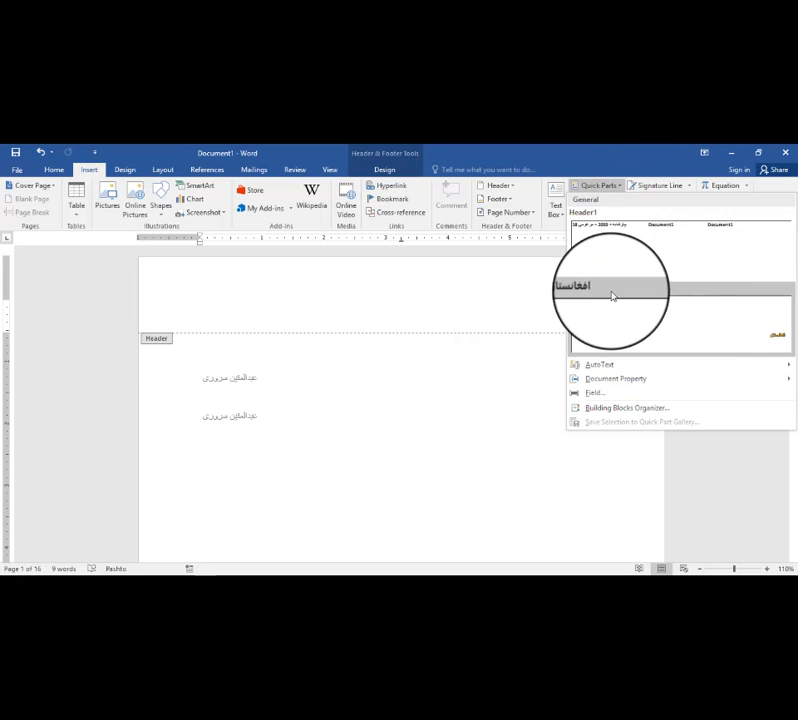
left_click(703, 330)
left_click(475, 389)
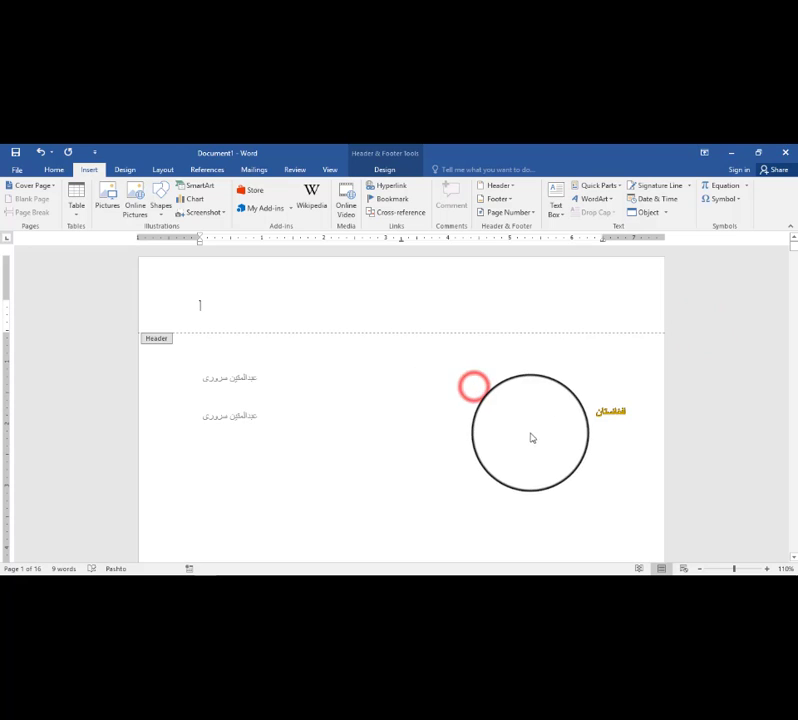
scroll(530, 407, "down", 1)
scroll(567, 400, "up", 1)
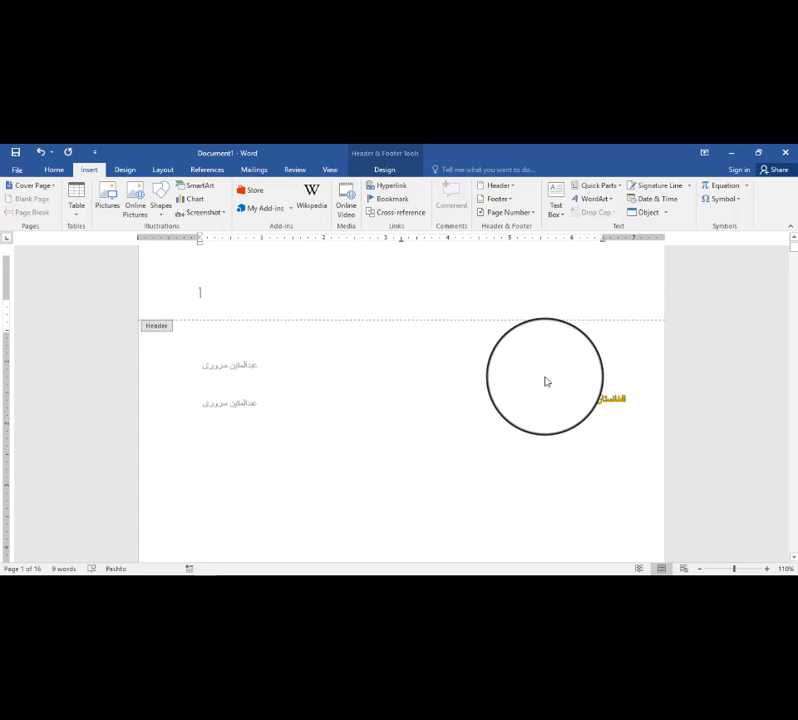
Step: Move the inserted افغانستان text box horizontally so it sits just left of the original one
left_click(618, 411)
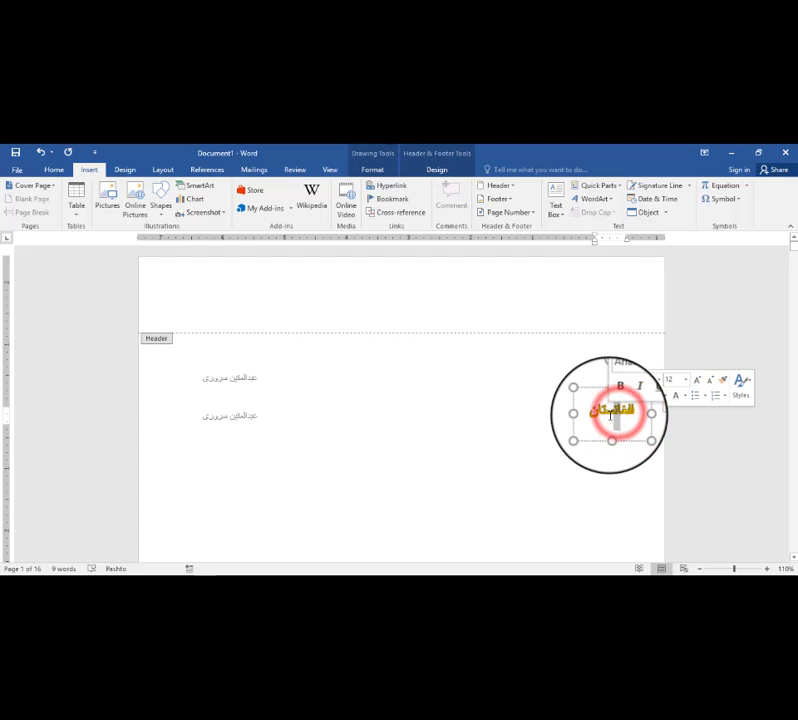
left_click_drag(606, 431, 528, 435)
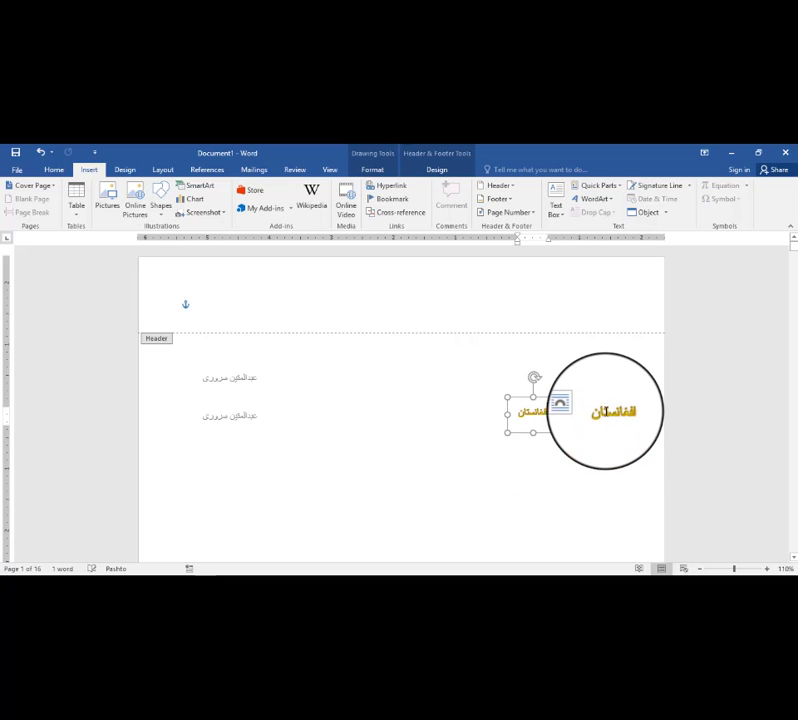
left_click(614, 411)
left_click(538, 411)
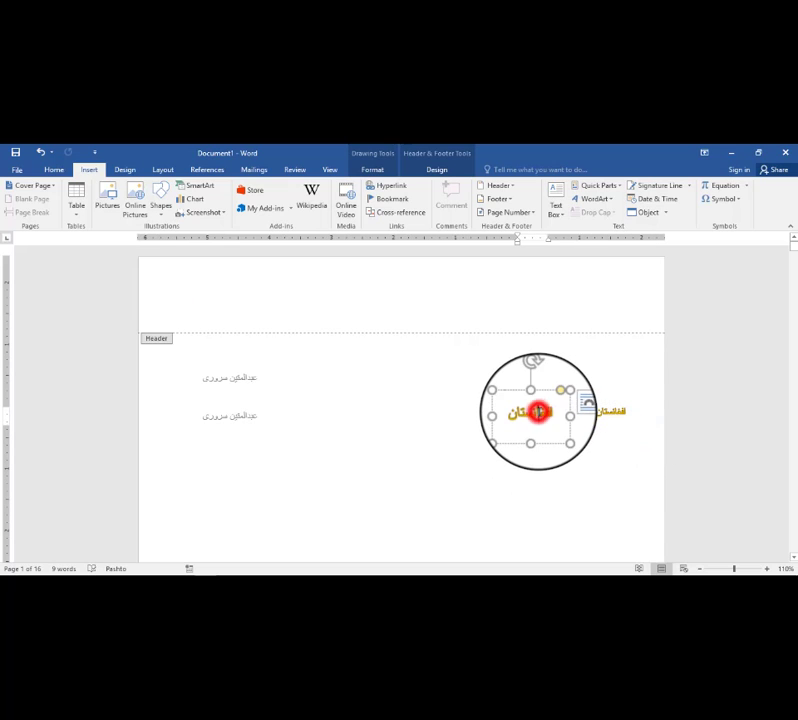
left_click(543, 423)
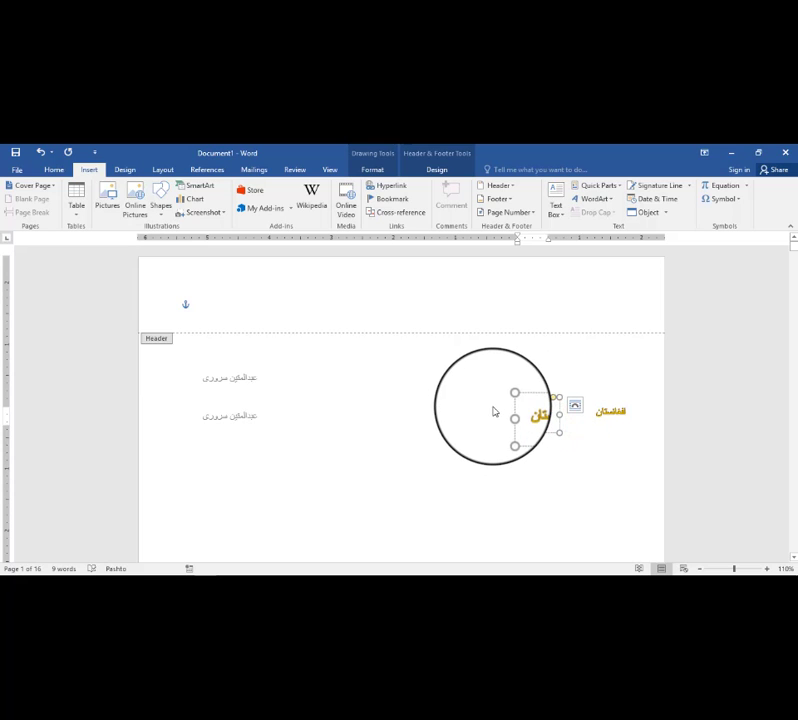
Step: Insert blue-outlined WordArt in the header and replace its placeholder text with the person's first name
left_click(609, 201)
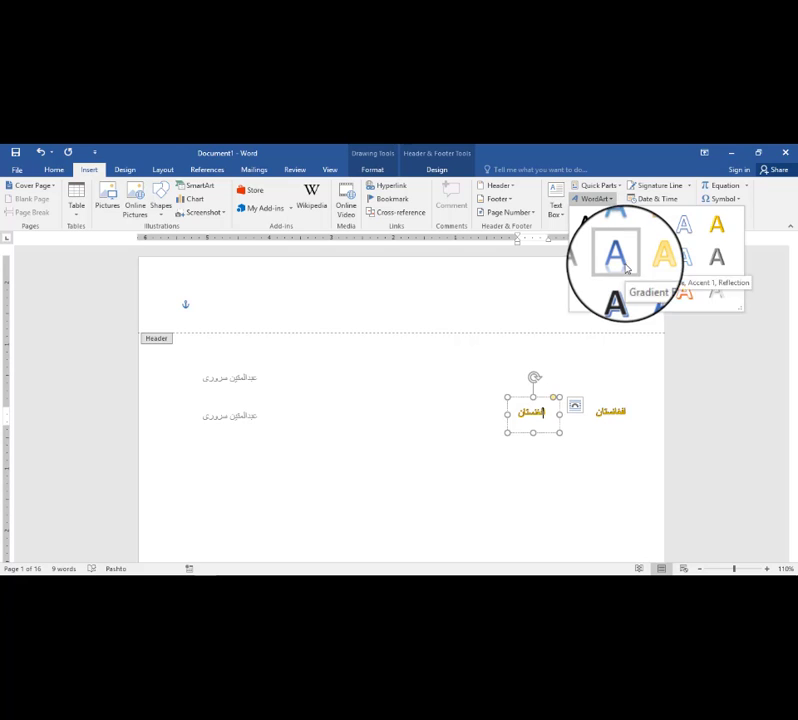
left_click(675, 240)
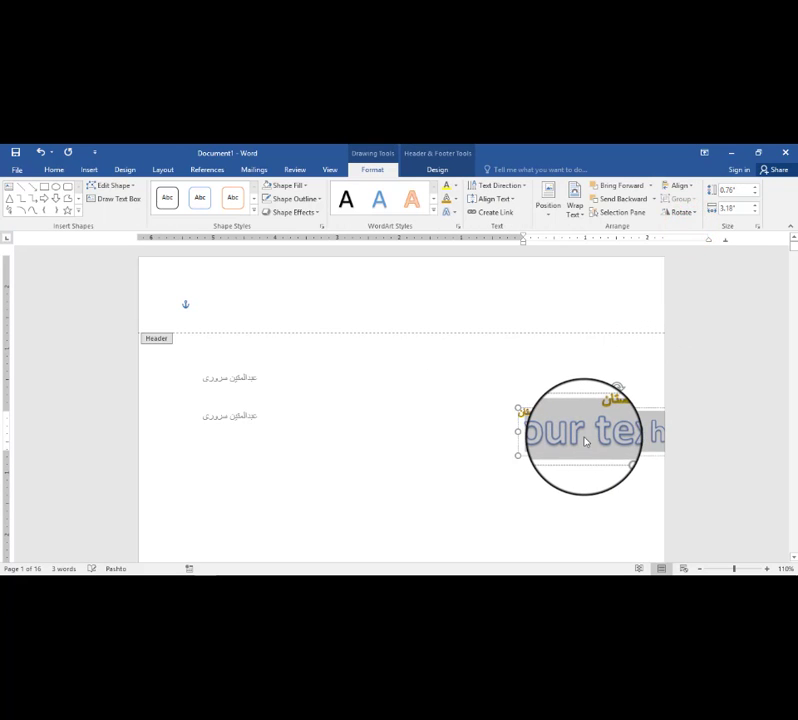
key("Delete")
type("ع")
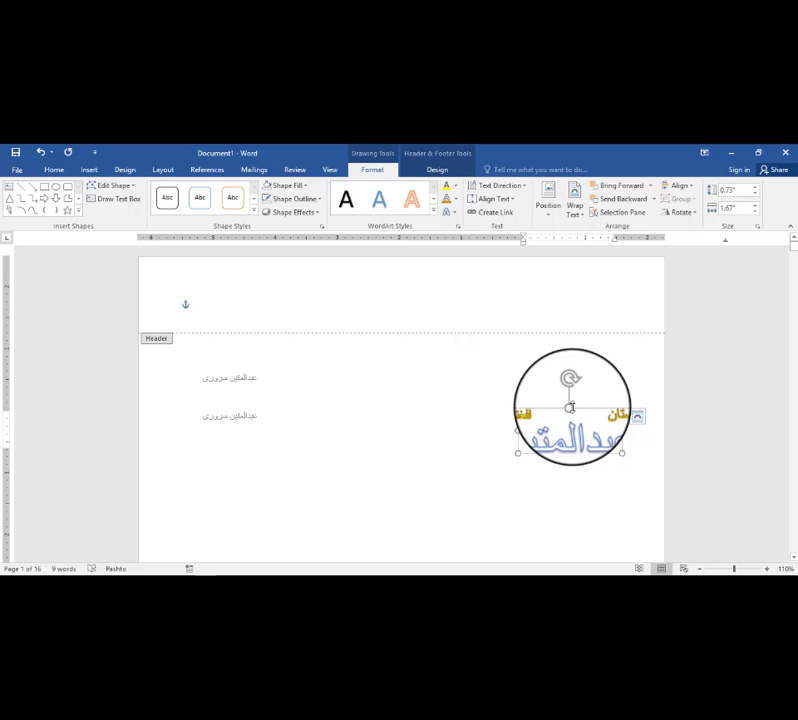
Step: Resize the WordArt to 0.67" high by 2.09" wide and place it above the two افغانستان text boxes at the right margin
left_click(578, 409)
left_click_drag(578, 409, 445, 372)
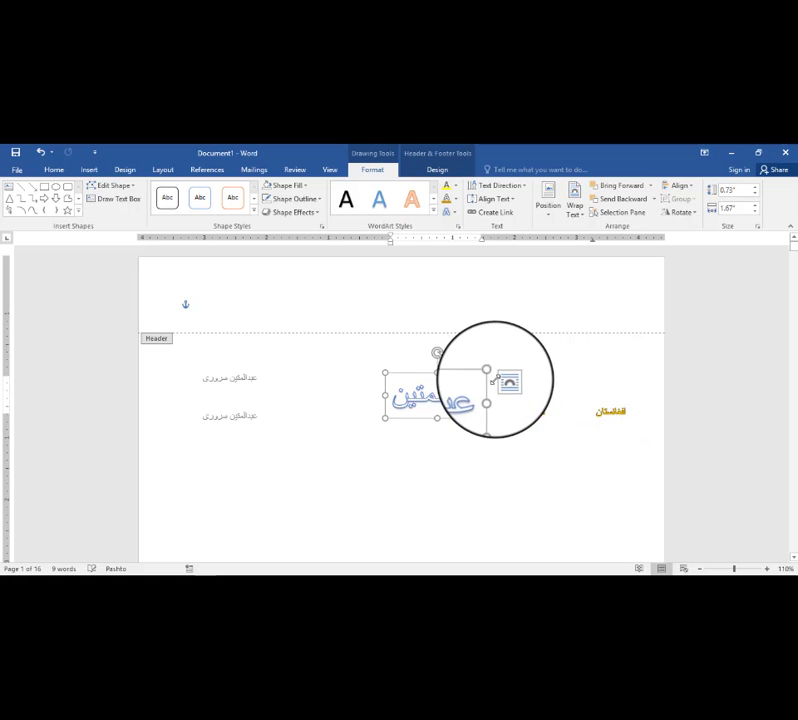
mouse_move(489, 420)
left_mouse_down()
mouse_move(467, 406)
mouse_move(491, 417)
left_mouse_up()
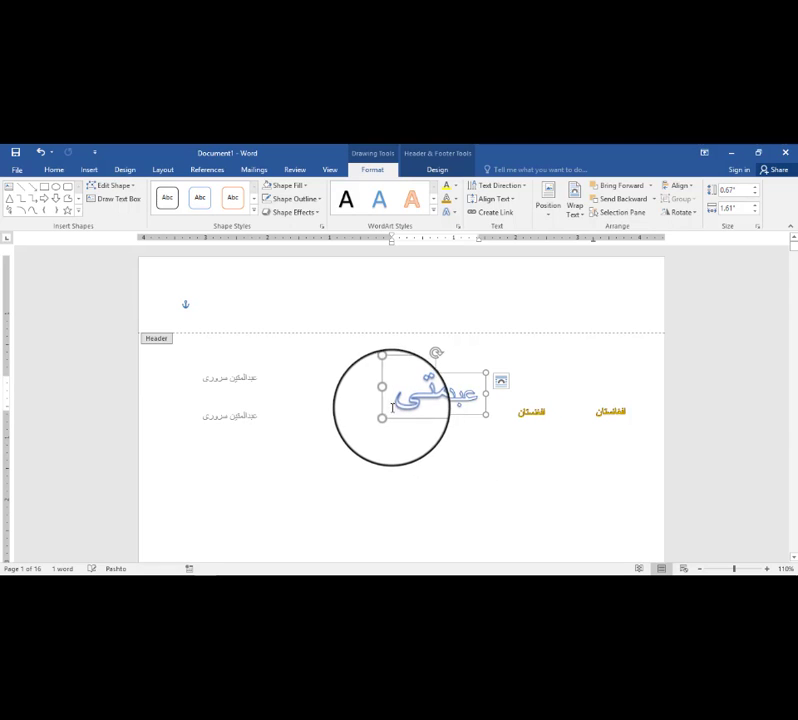
left_click_drag(385, 394, 356, 395)
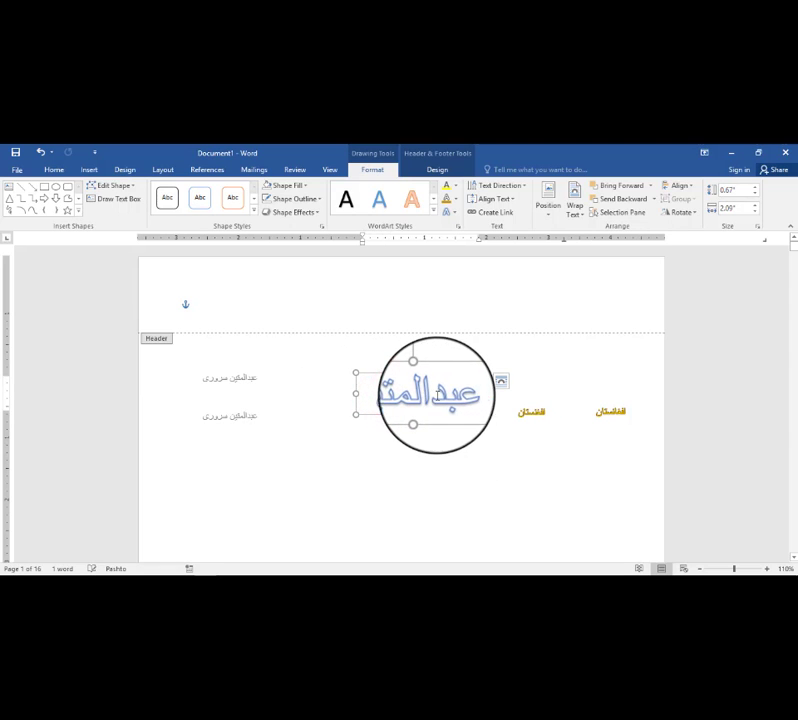
left_click_drag(438, 417, 610, 385)
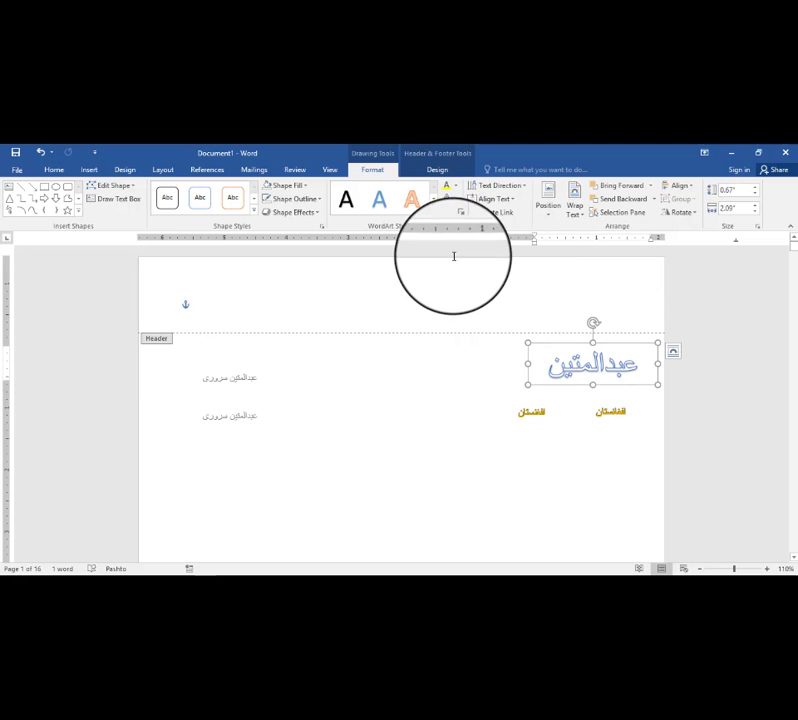
Step: Try to open the Drop Cap options for the WordArt text in the header
left_click(96, 172)
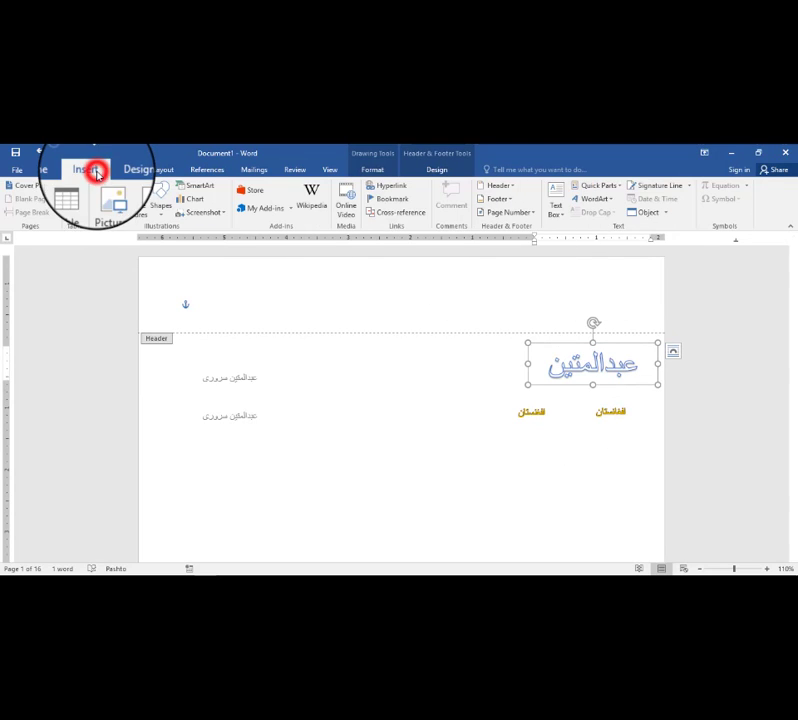
left_click(605, 216)
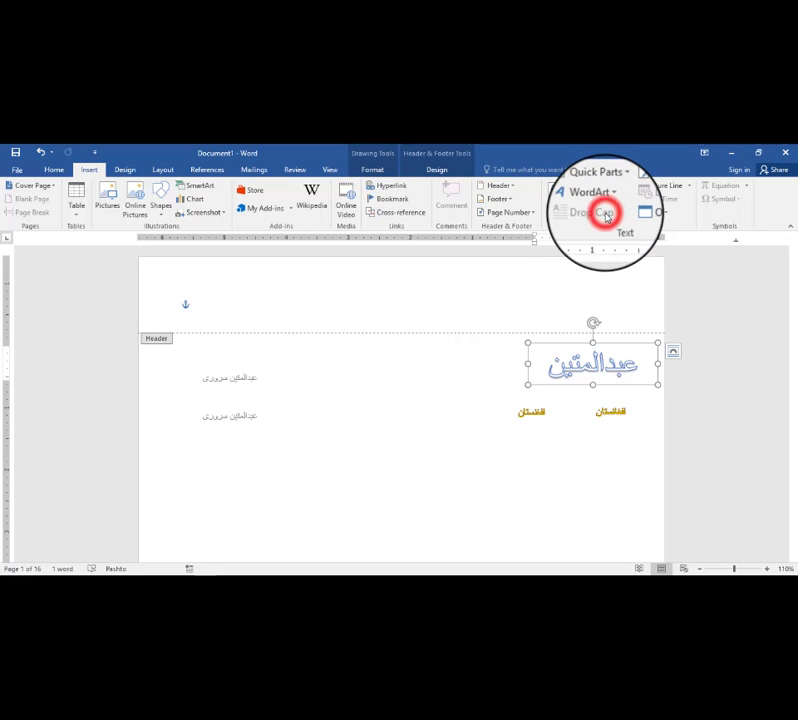